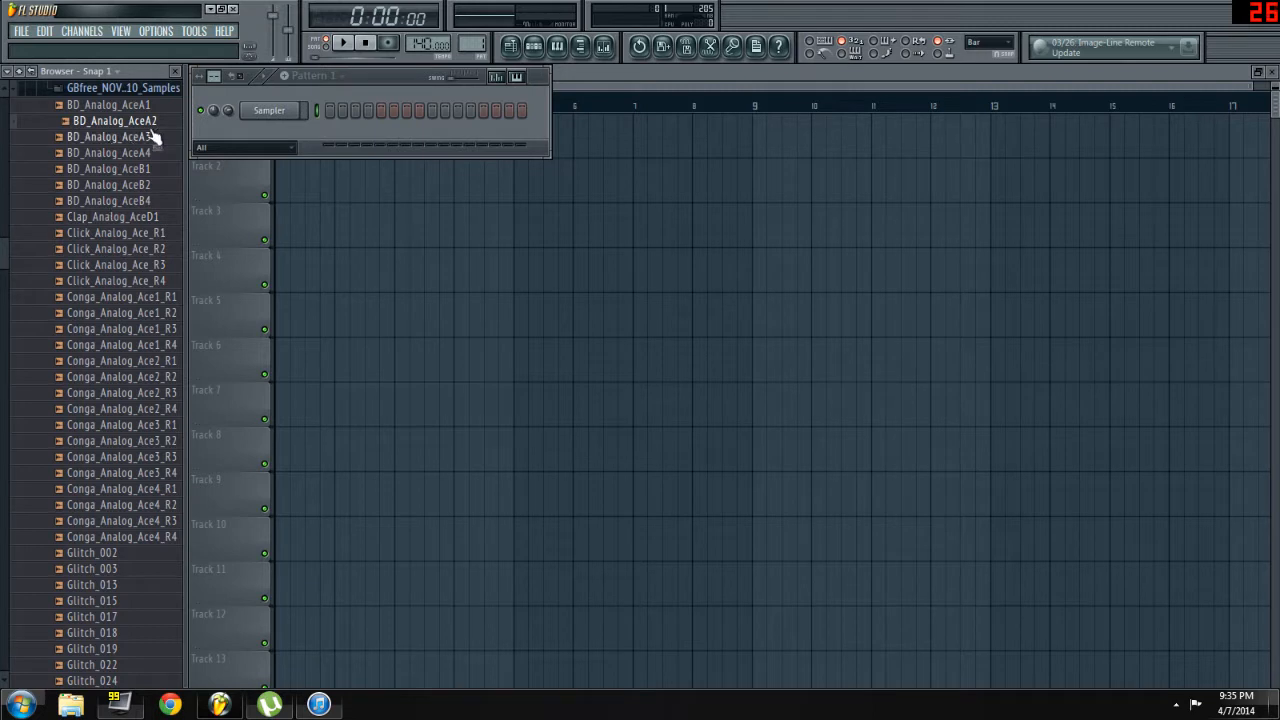
- Toggle the sample browser's visibility to see how it shifts the workspace, leaving it hidden
key("alt+F8")
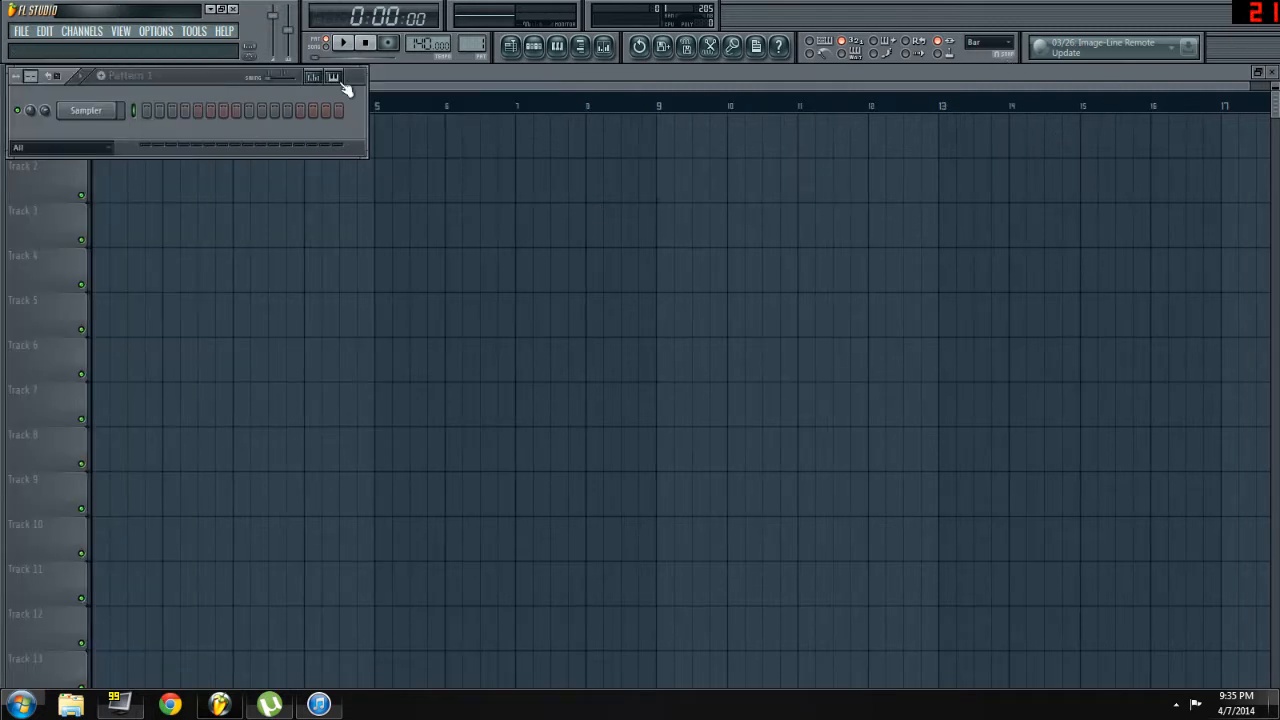
left_click(221, 125)
key("alt+F8")
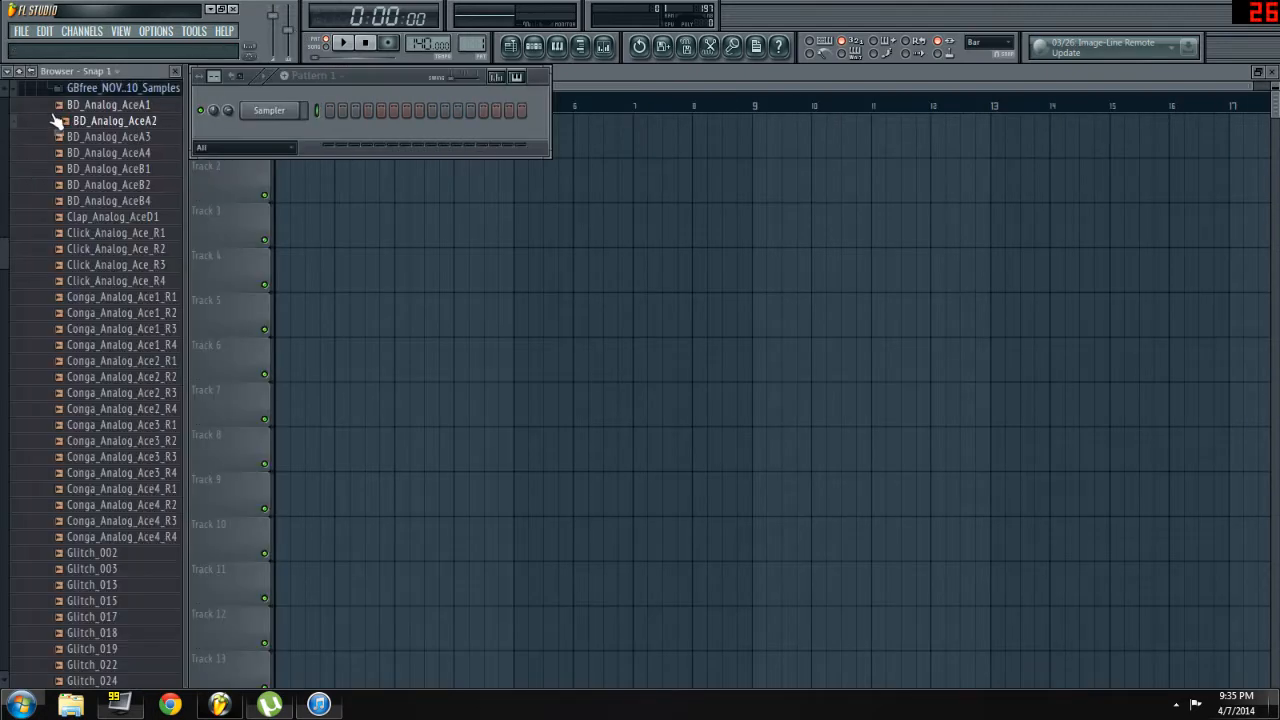
key("alt+F8")
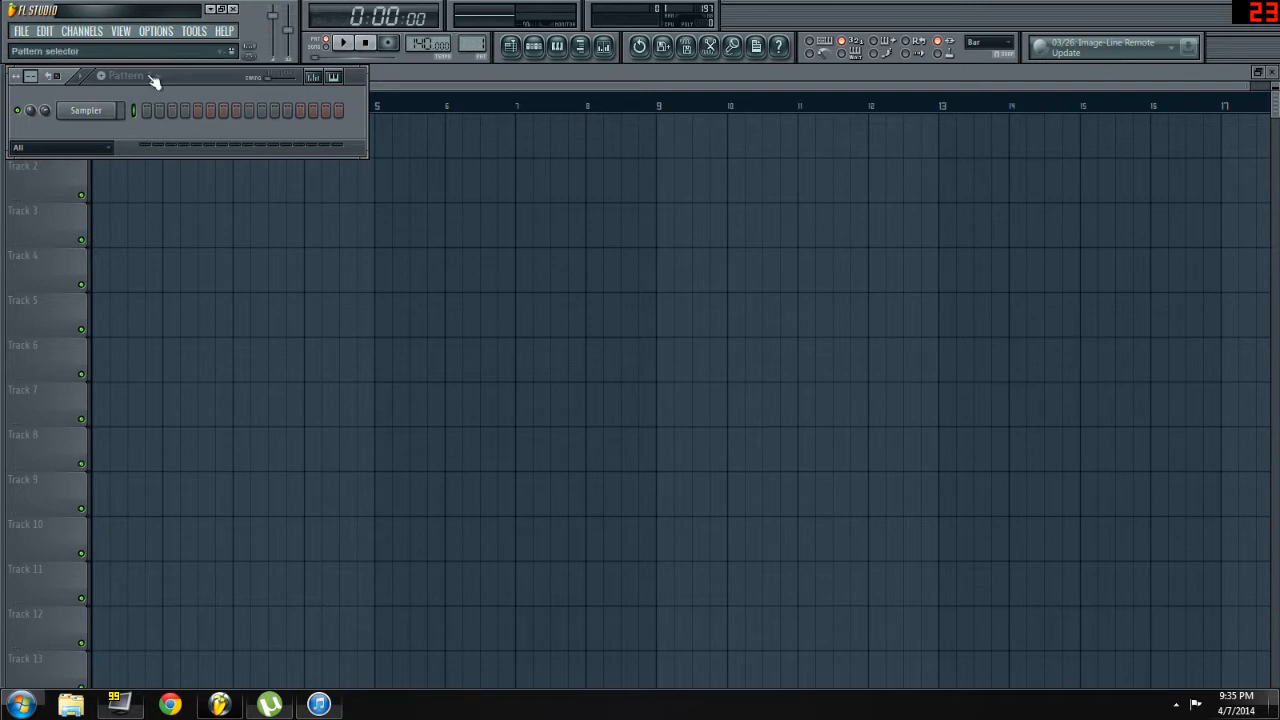
- Look over the available project file, editing and channel commands, including the instruments that can be added
scroll(154, 80, "up", 1)
left_click(21, 31)
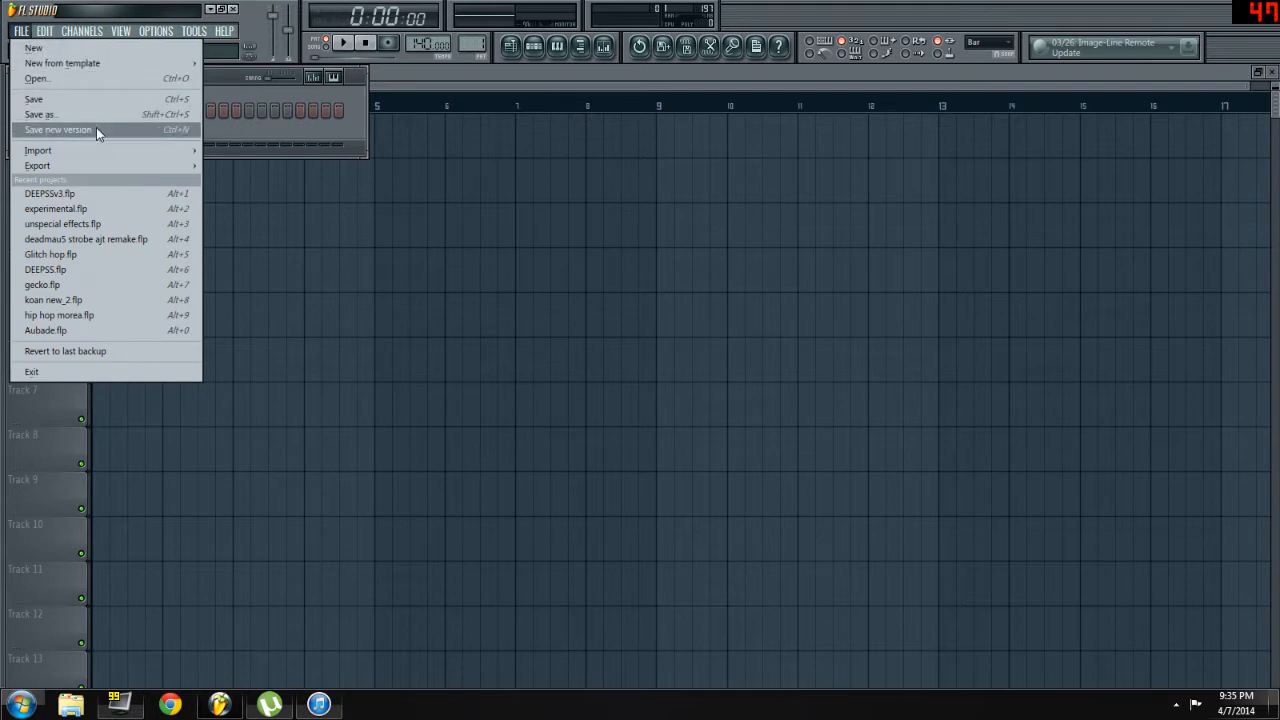
mouse_move(54, 37)
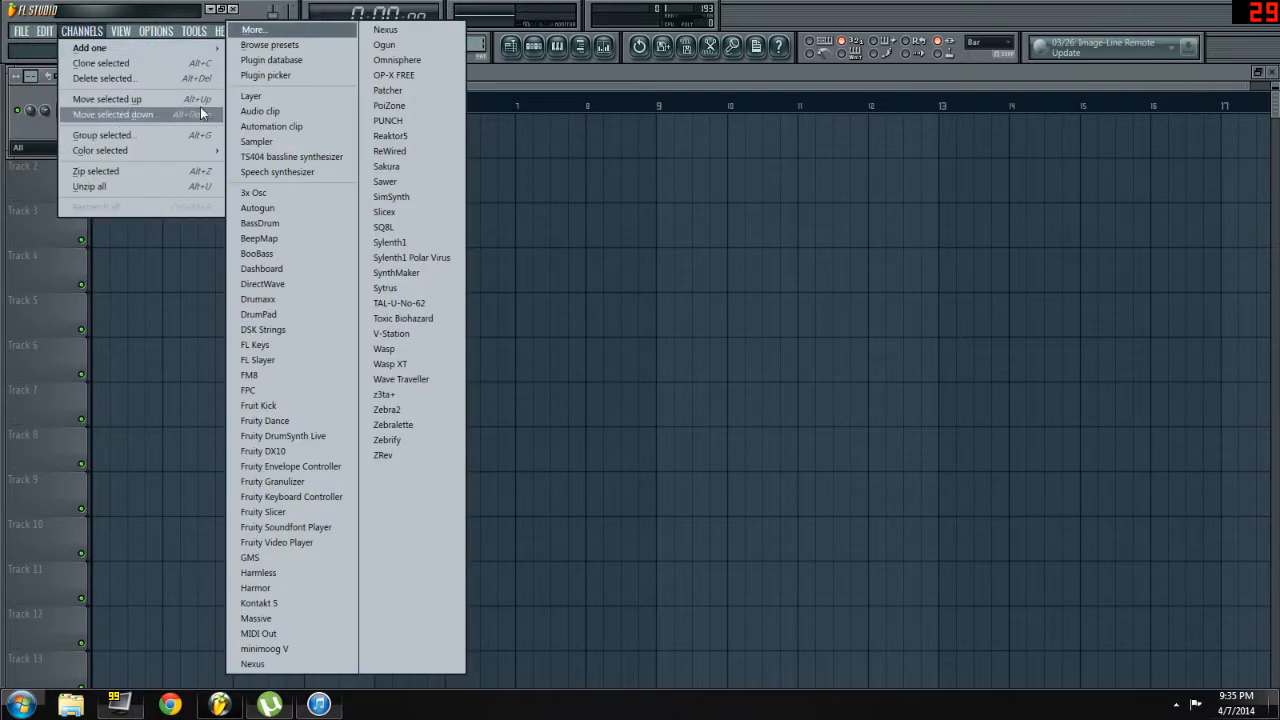
left_click(55, 32)
left_click(82, 32)
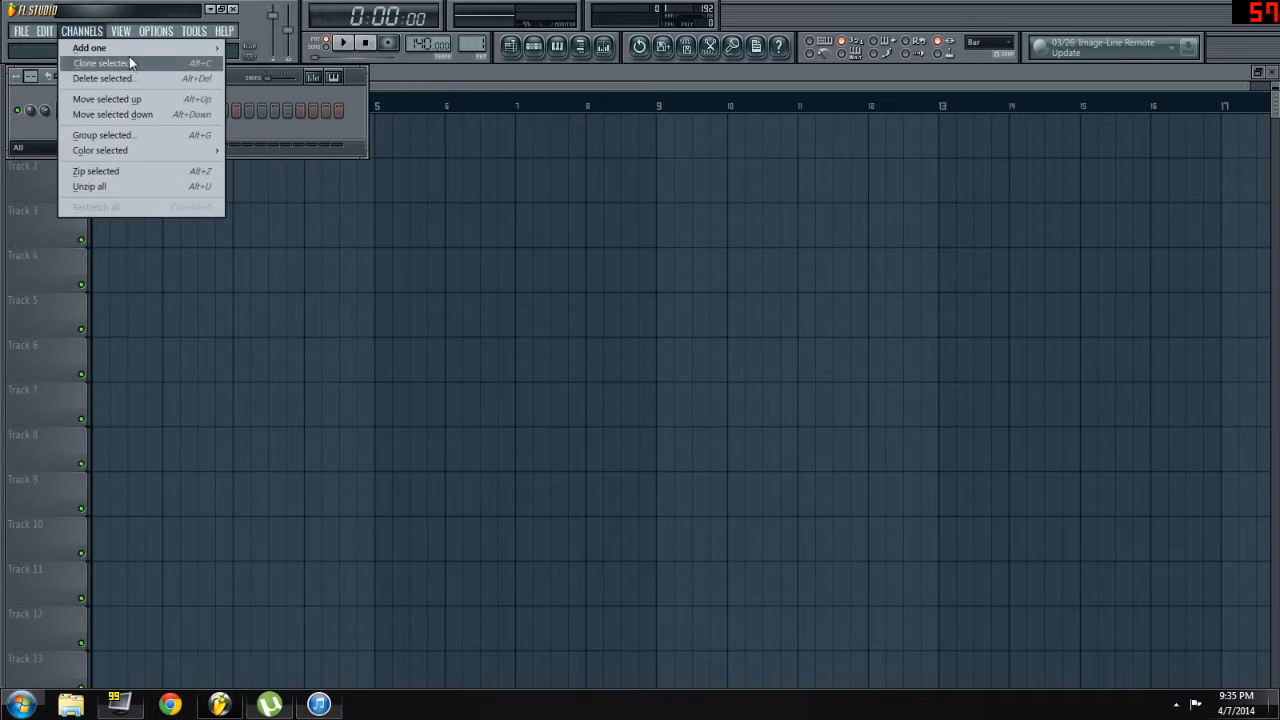
- Bring the playlist to the front, followed by the step sequencer
mouse_move(132, 53)
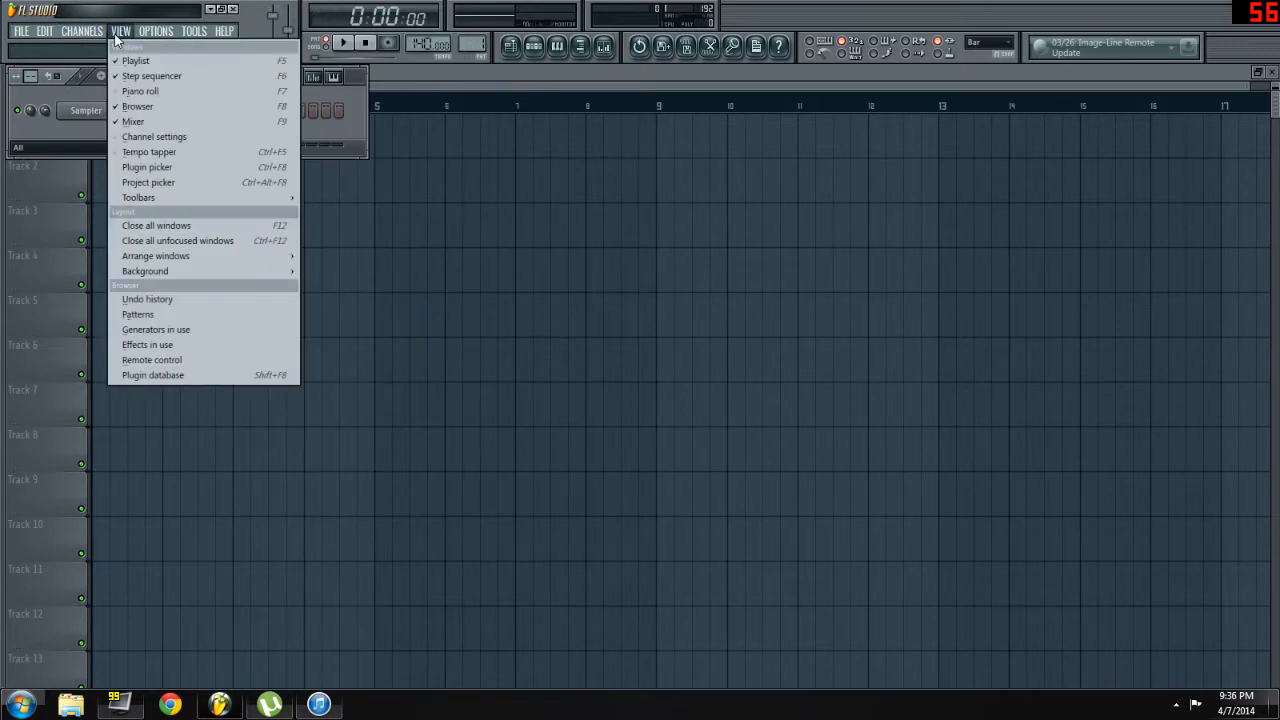
left_click(135, 60)
left_click(128, 37)
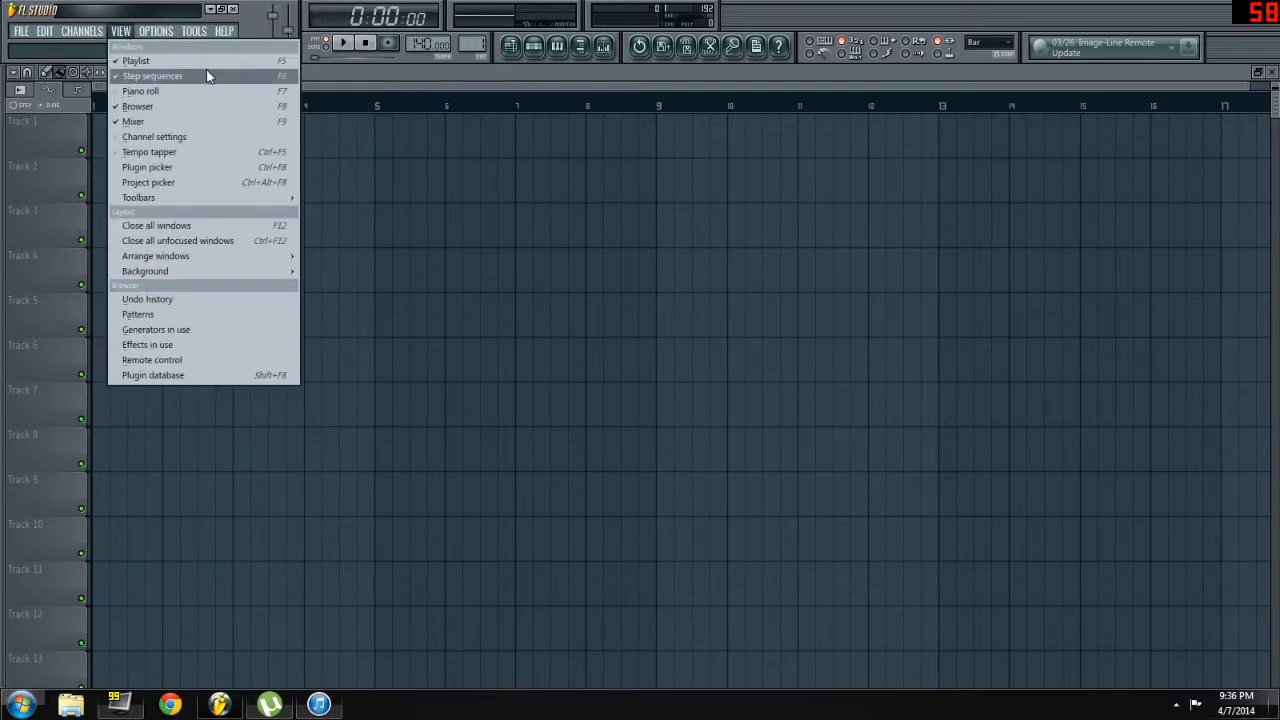
left_click(450, 143)
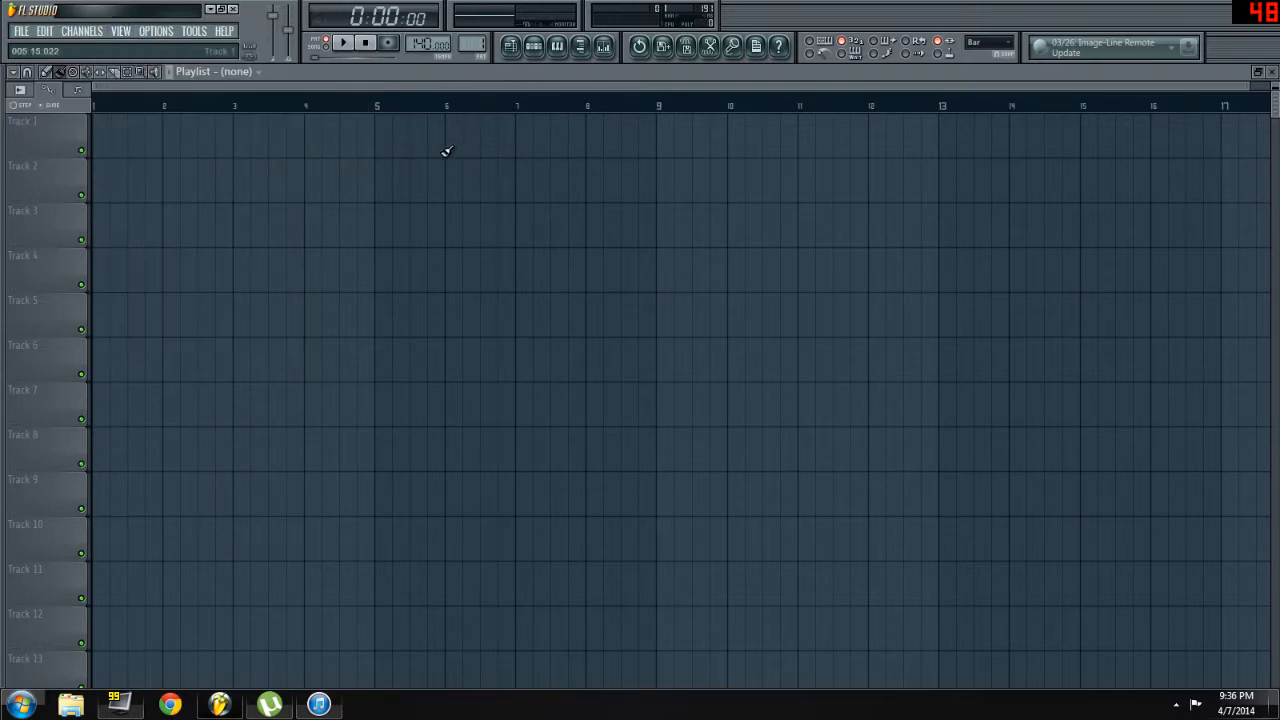
left_click(120, 32)
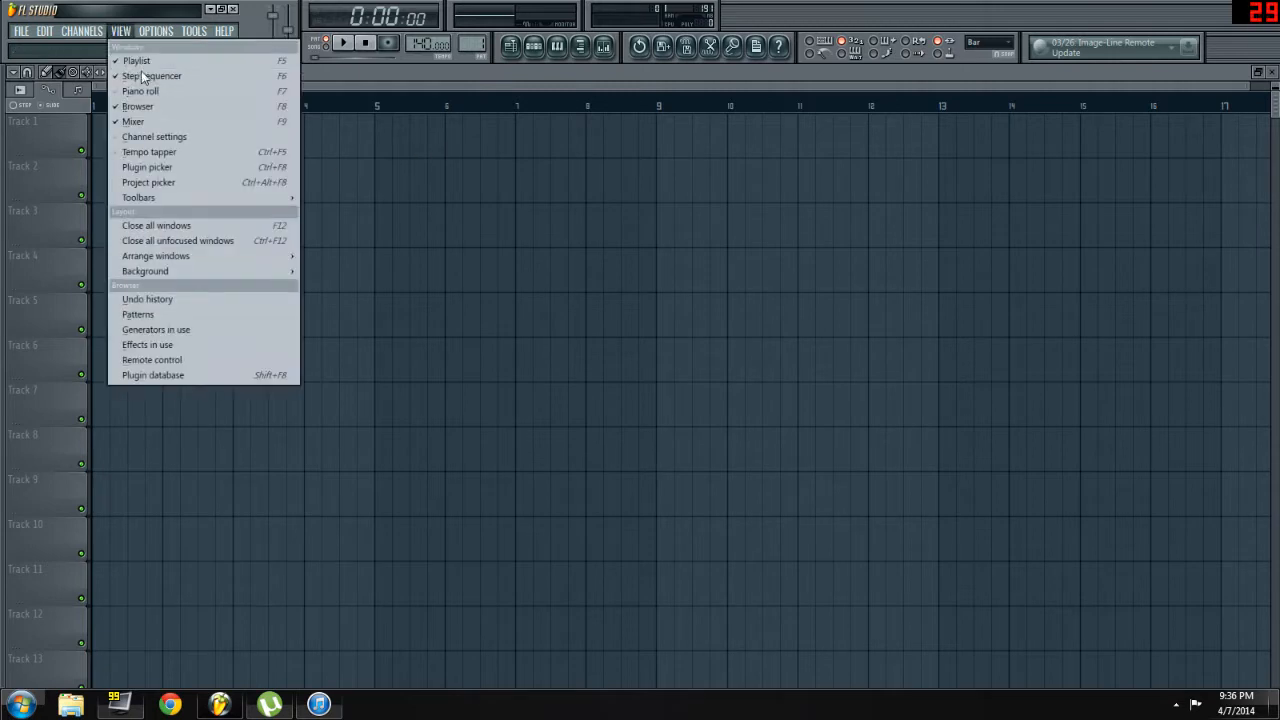
left_click(135, 76)
- Open the piano roll for the Sampler channel and close it again
left_click(120, 31)
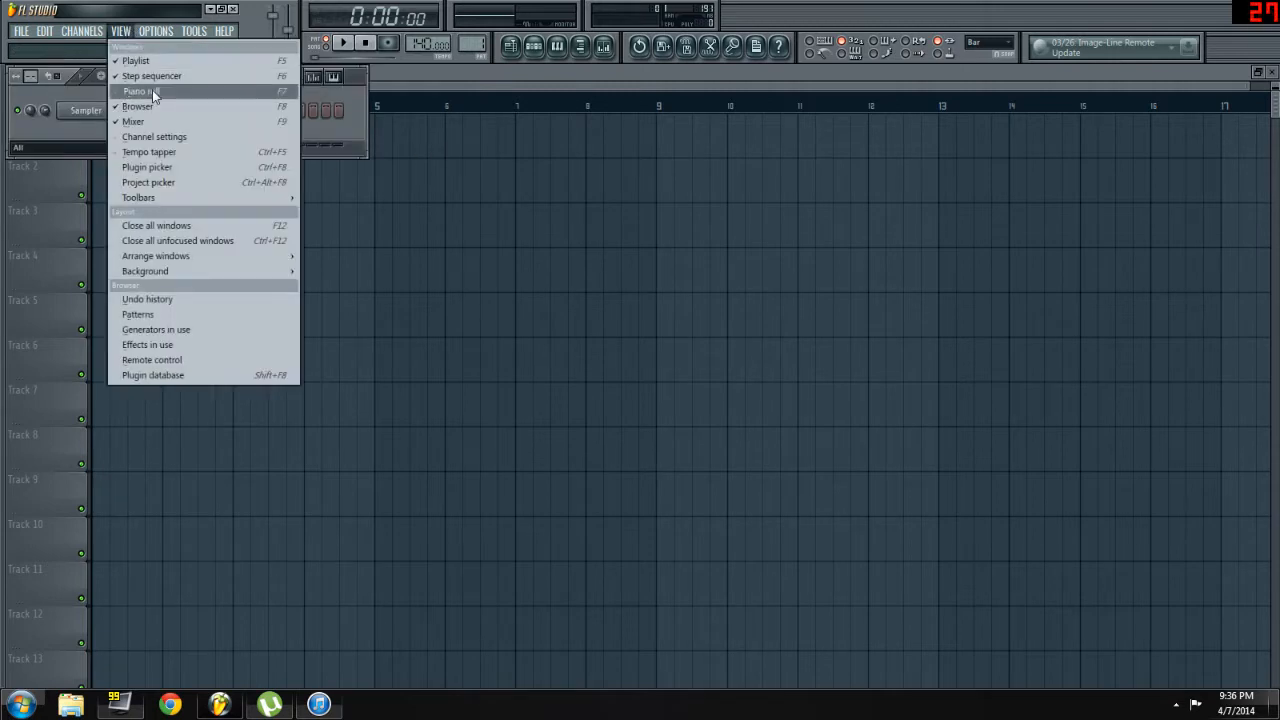
left_click(135, 91)
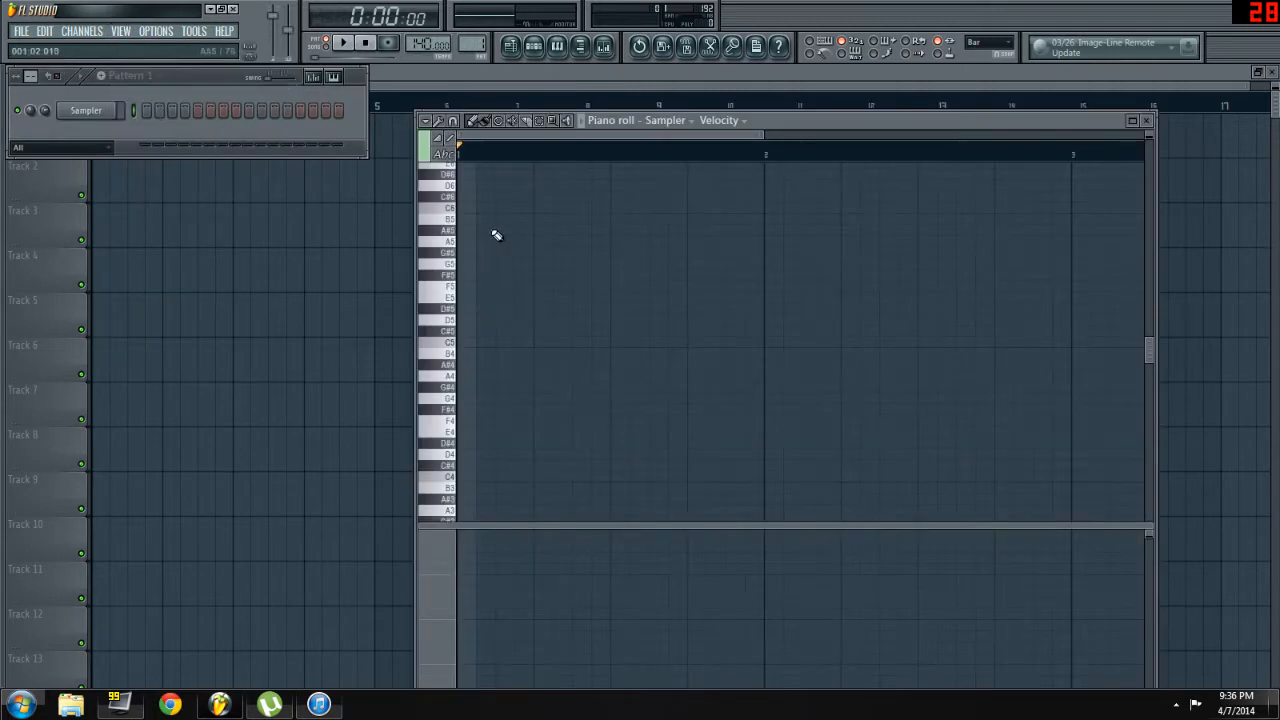
left_click(1146, 120)
- Toggle the browser view, and open the mixer to look at its tracks before closing it
left_click(120, 31)
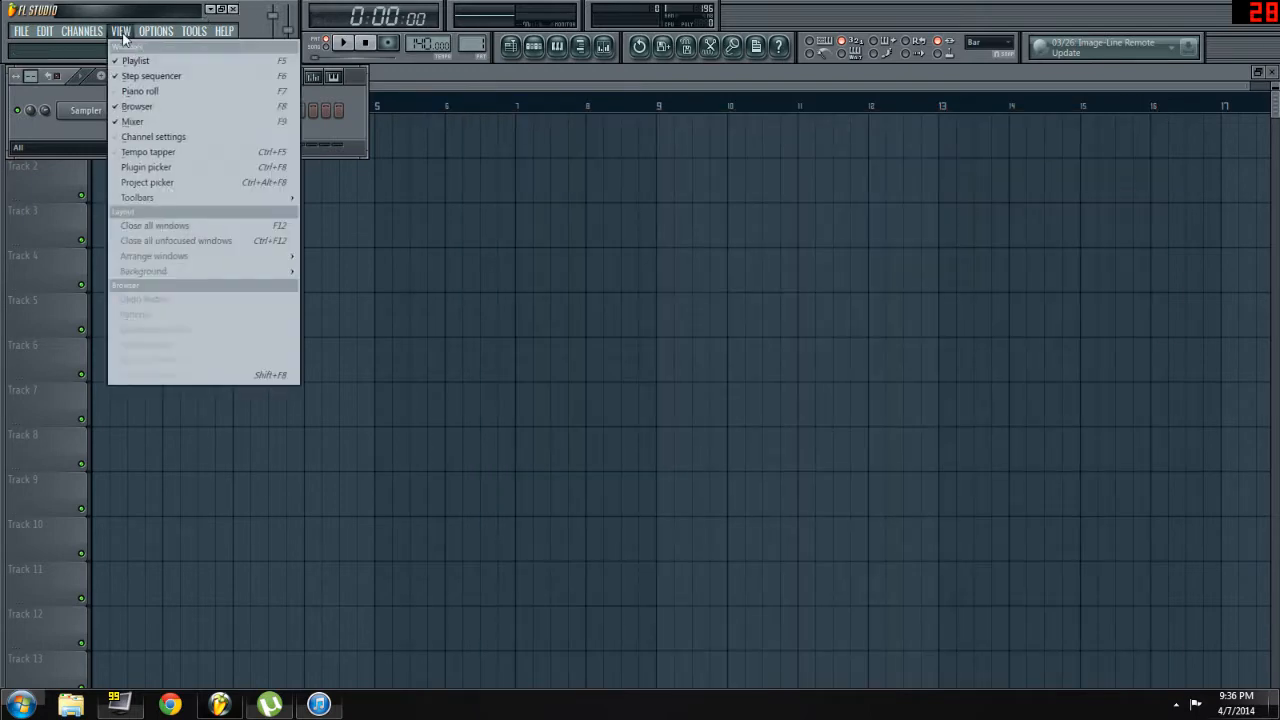
left_click(176, 107)
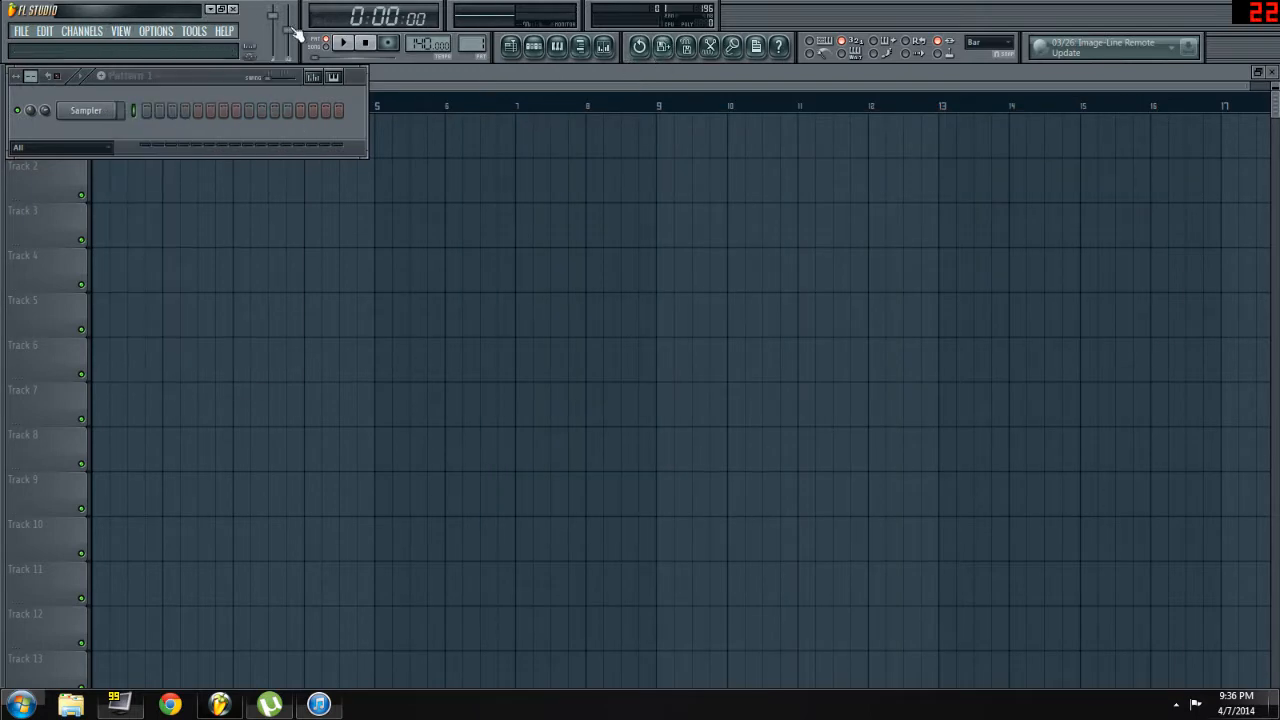
left_click(141, 32)
left_click(138, 33)
left_click(128, 32)
left_click(147, 124)
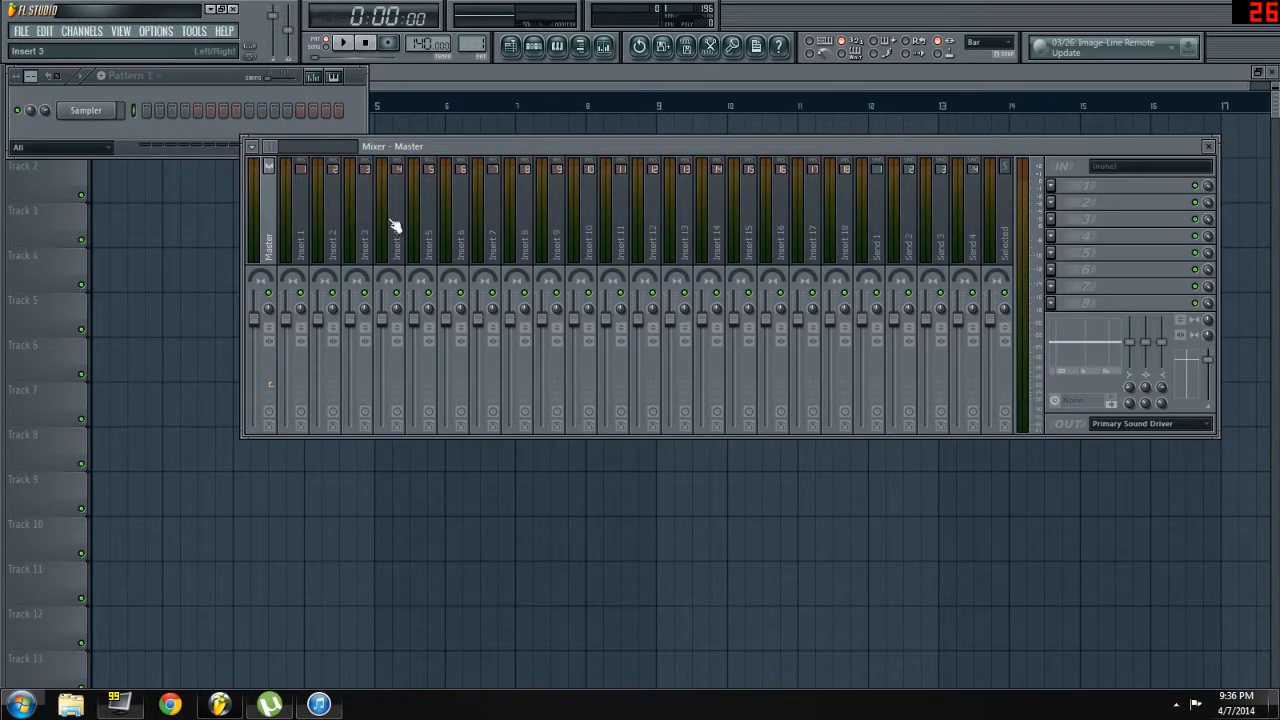
left_click(126, 32)
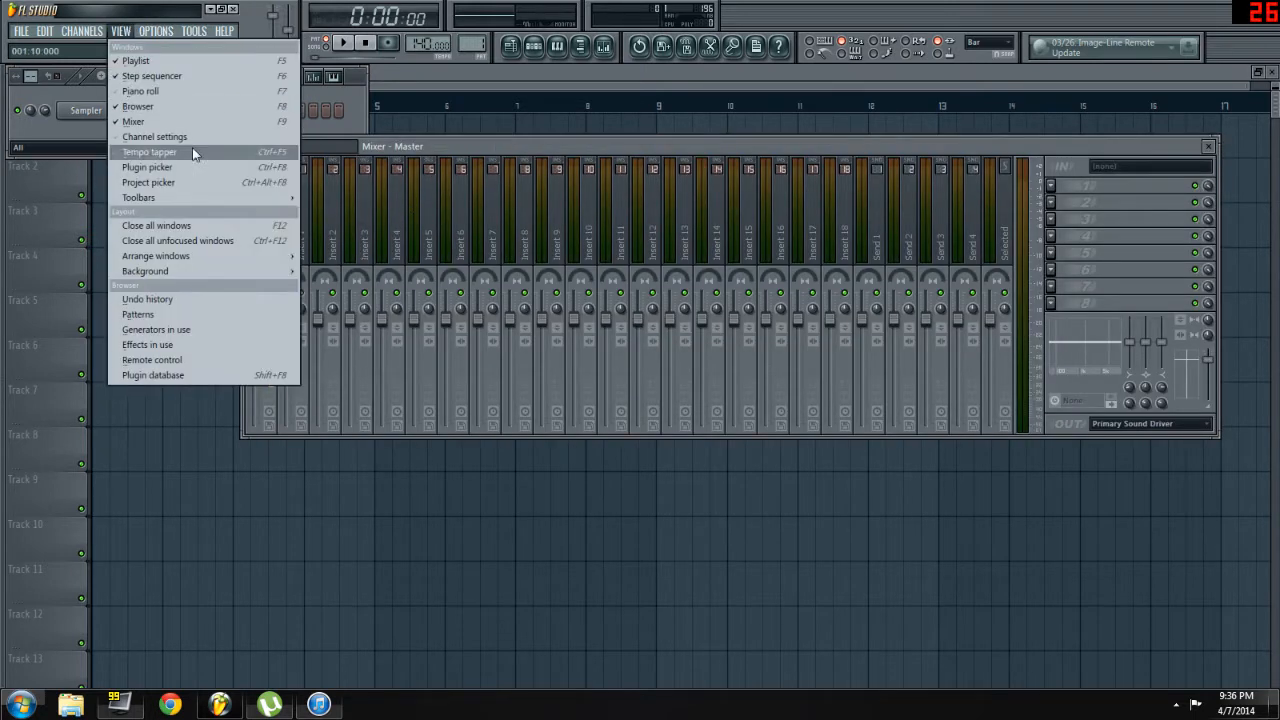
left_click(1206, 143)
left_click(1207, 144)
- Review the MIDI and audio settings, including the list of available audio devices, keeping the current device
left_click(170, 33)
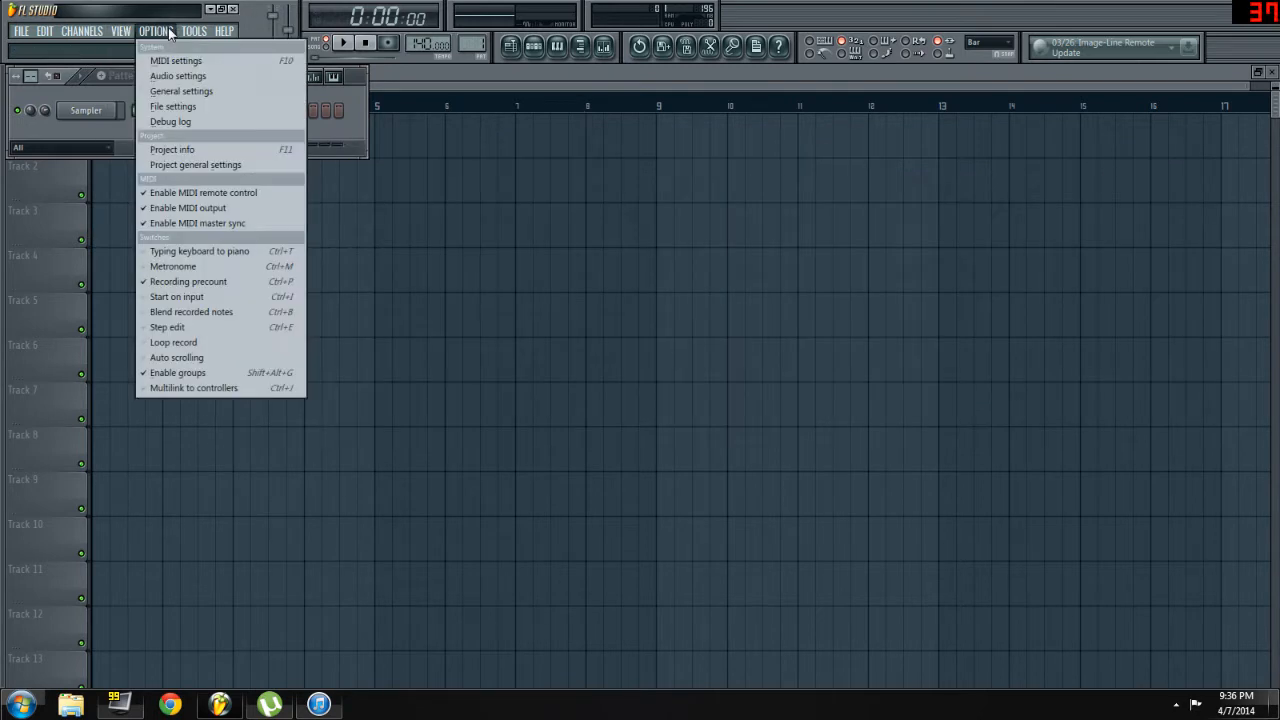
left_click(176, 61)
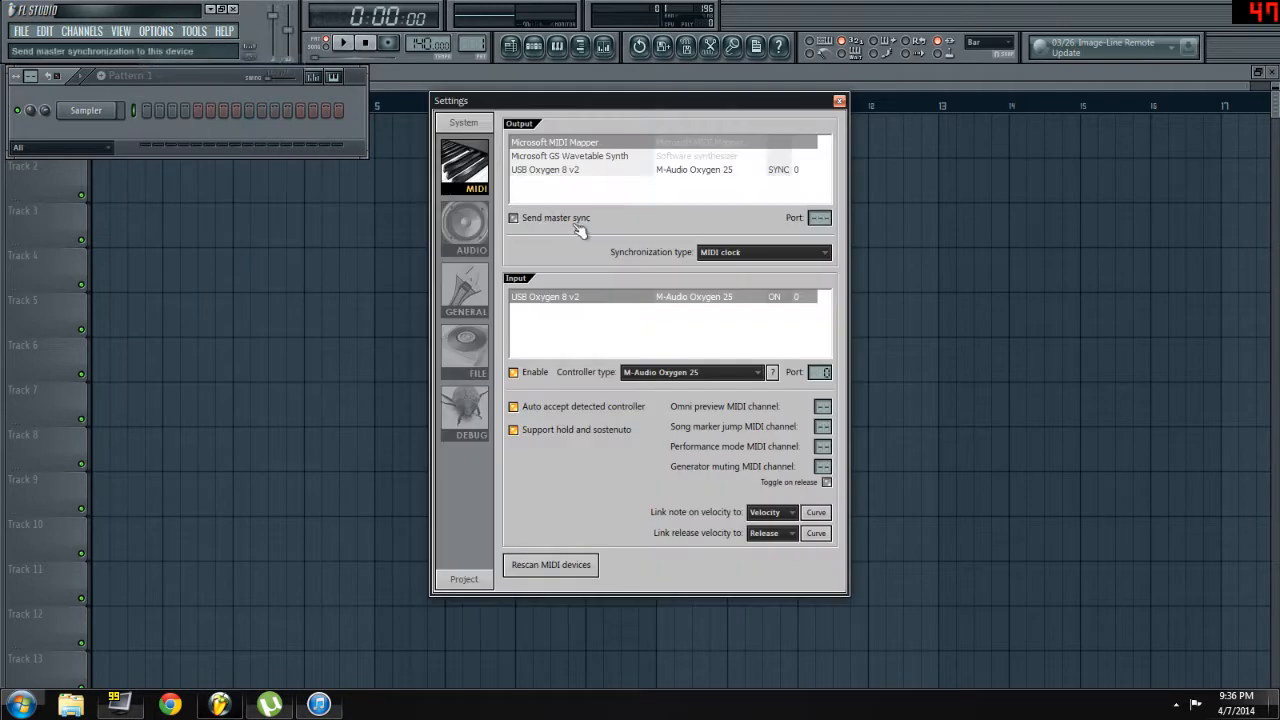
left_click(476, 227)
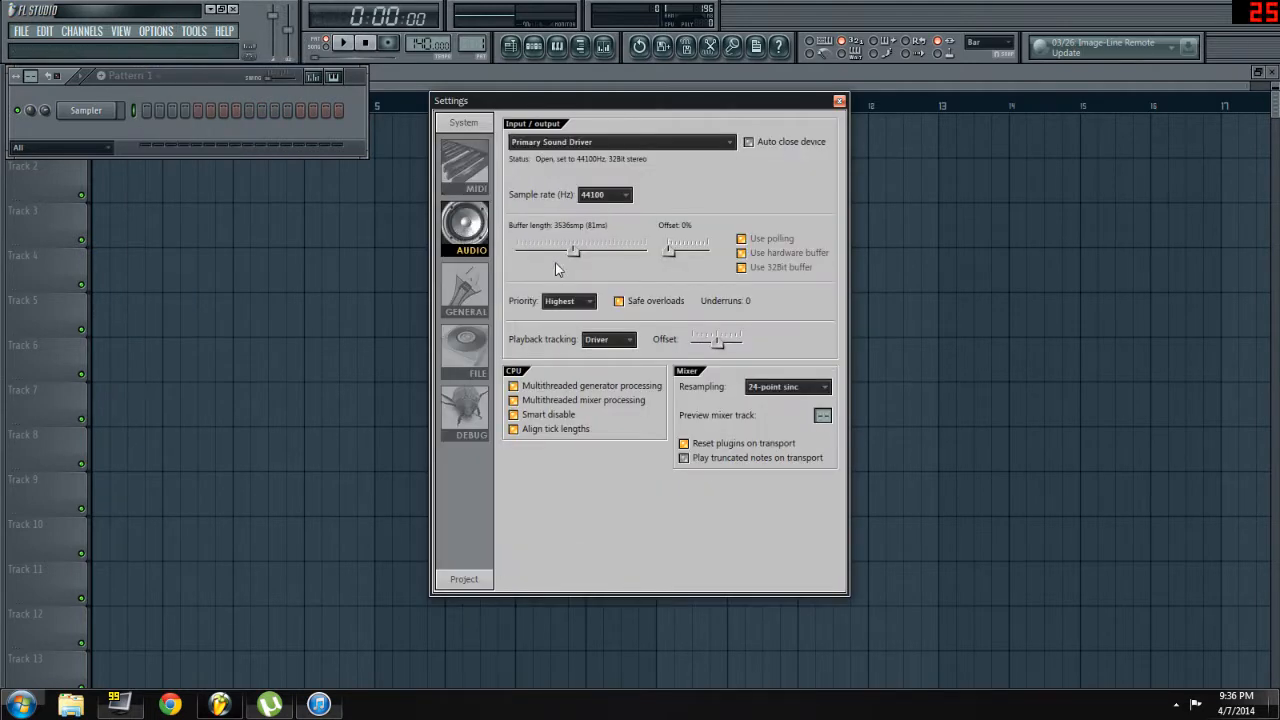
left_click(636, 143)
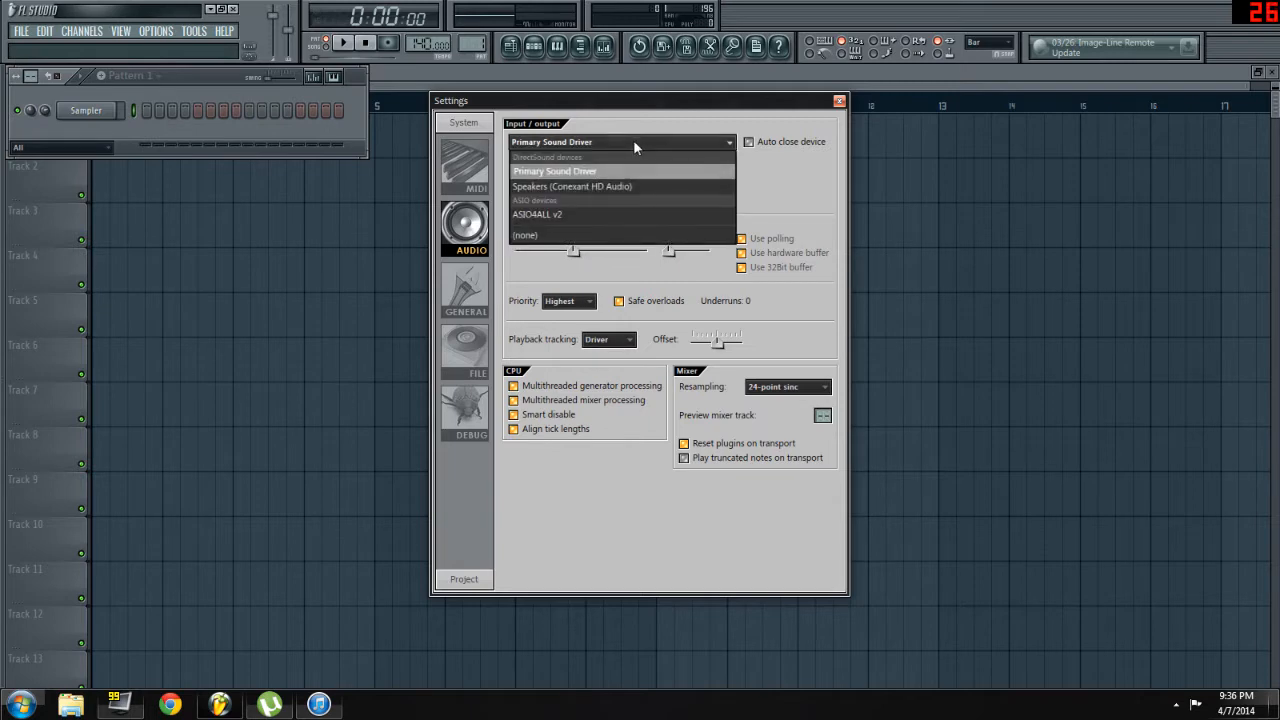
left_click(786, 189)
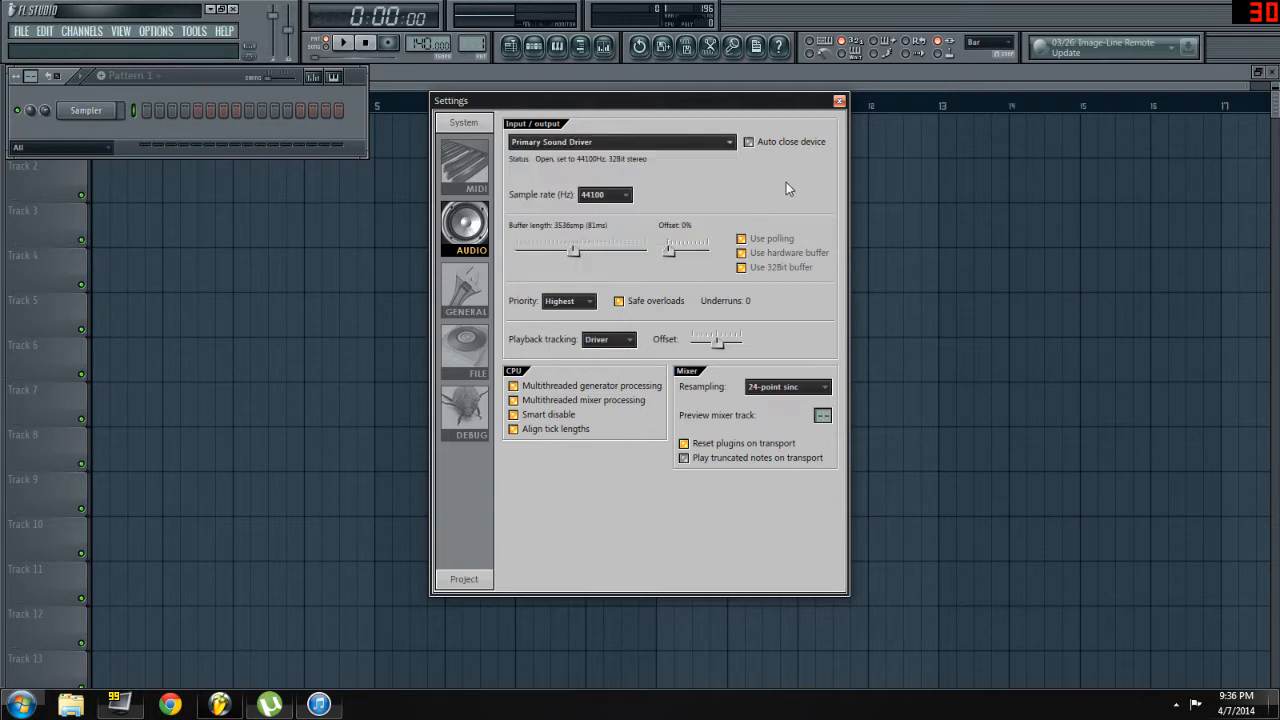
- Review the general, file and debug settings, and close the settings window
left_click(468, 292)
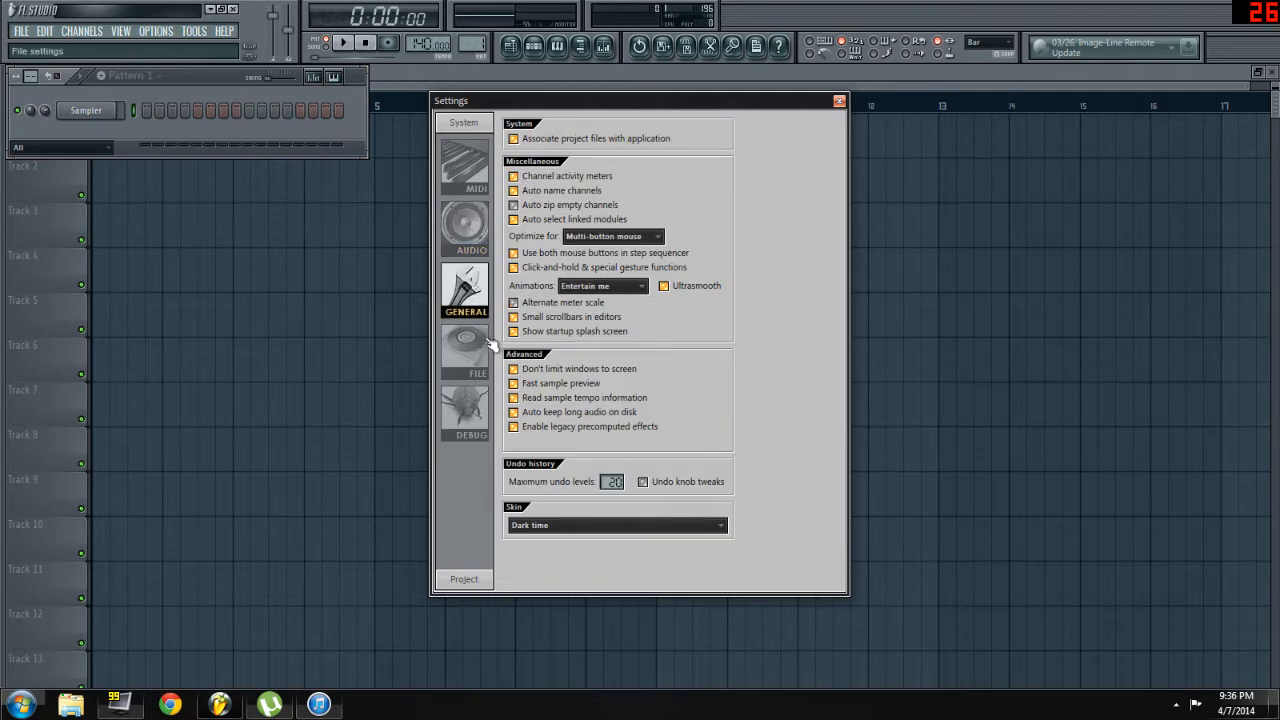
left_click(465, 350)
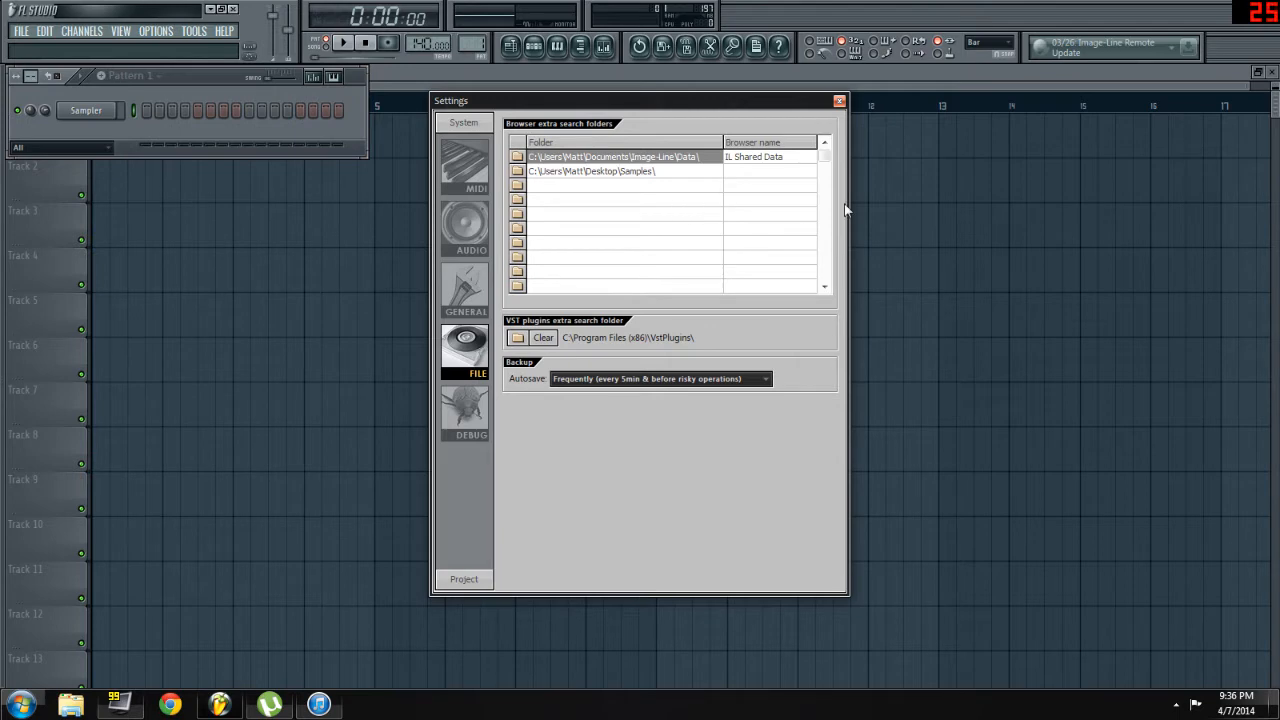
mouse_move(2, 258)
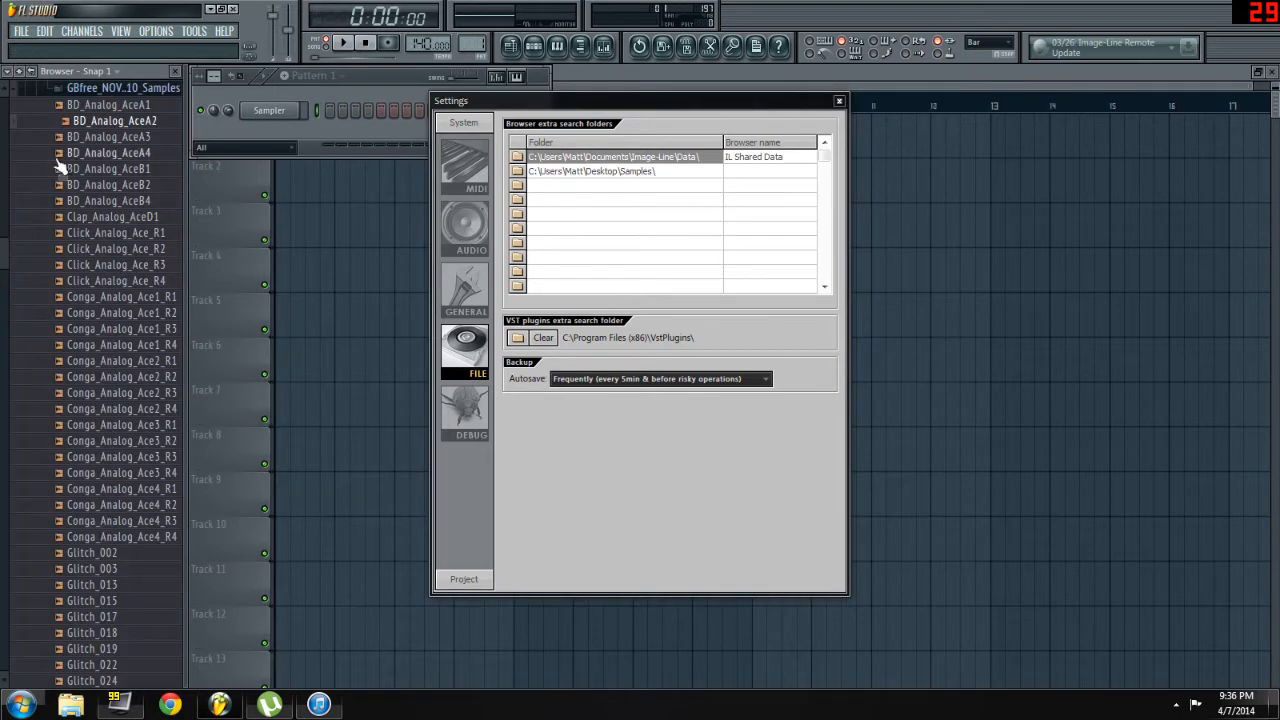
left_click(464, 400)
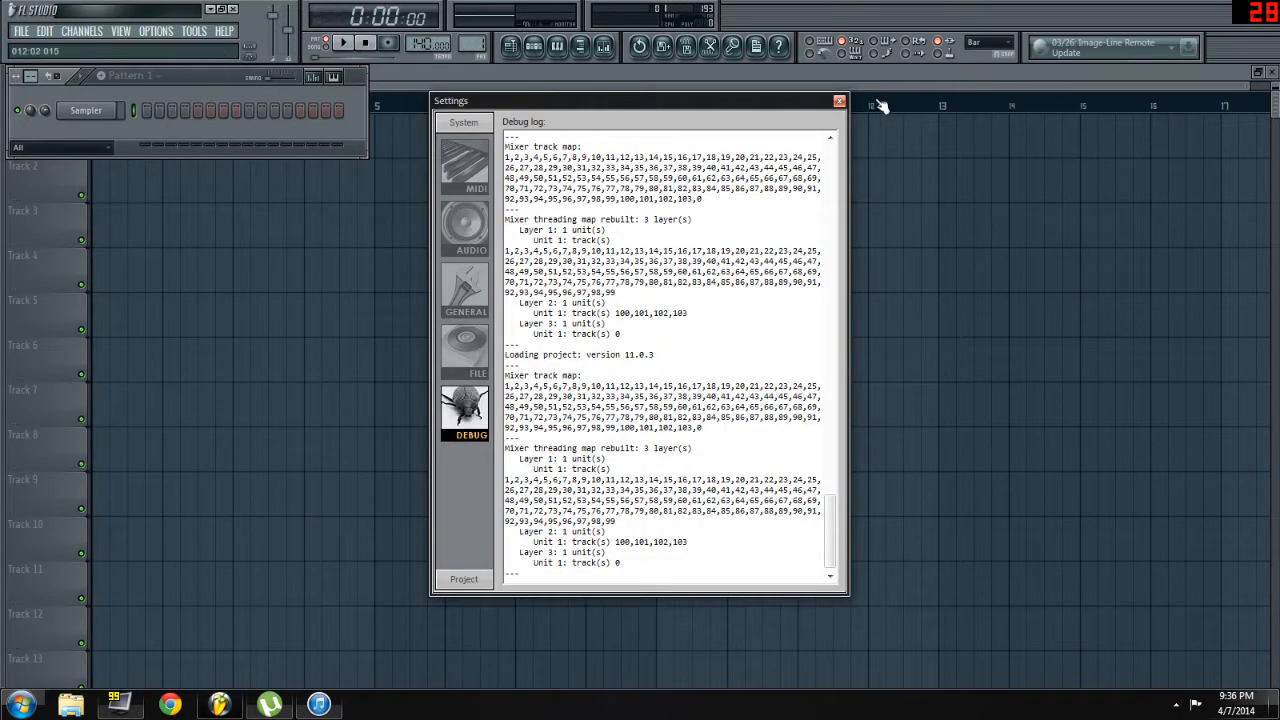
left_click(839, 101)
- Look through the available tools, pattern macros and help resources, and return to the playlist
left_click(195, 32)
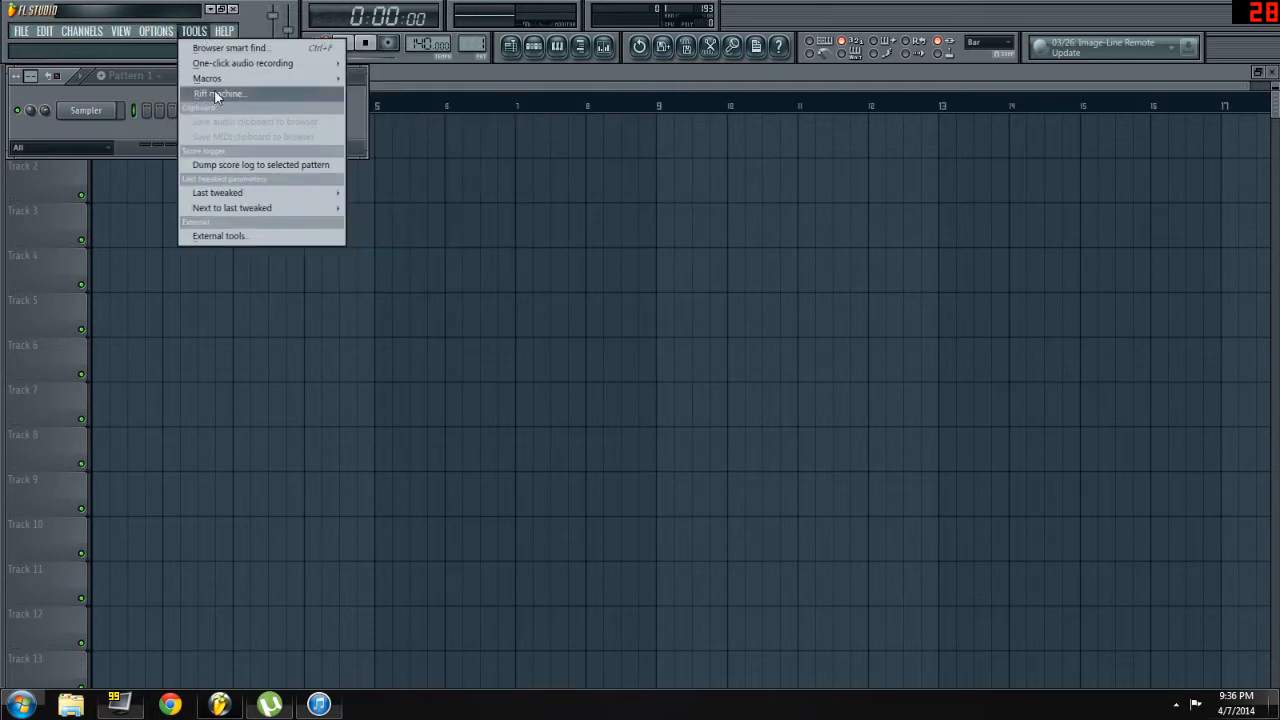
mouse_move(214, 80)
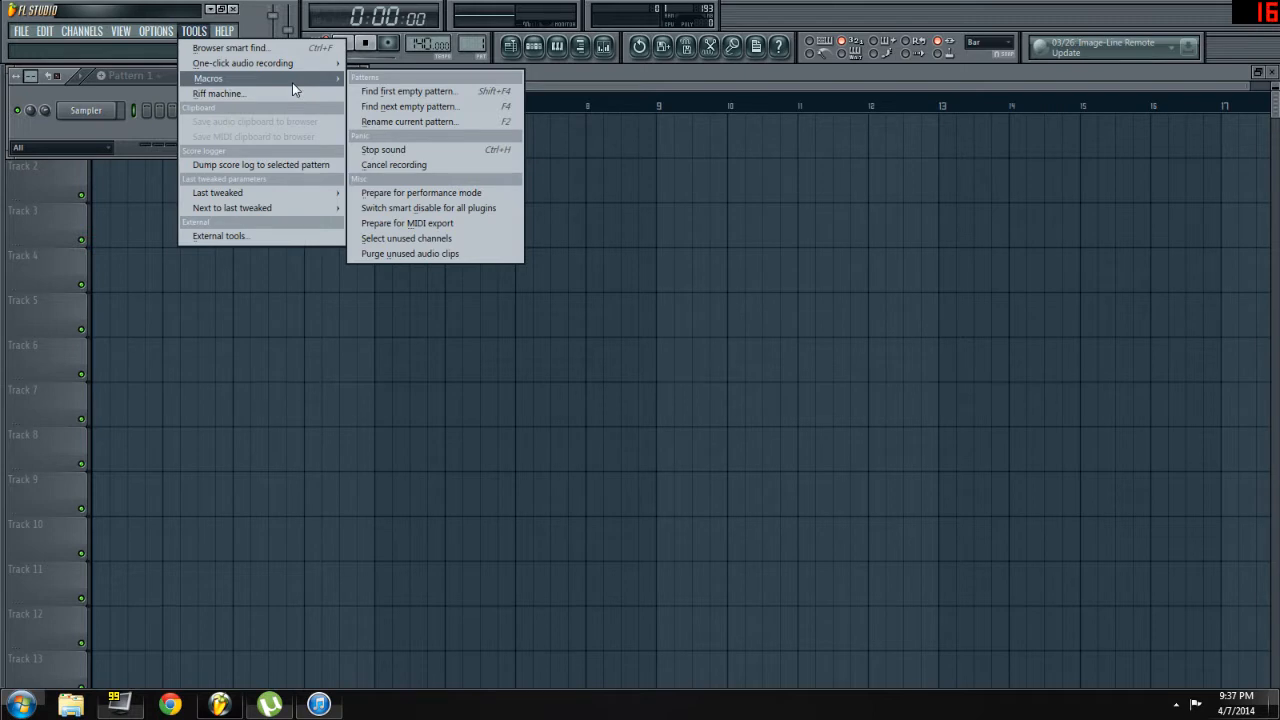
left_click(229, 33)
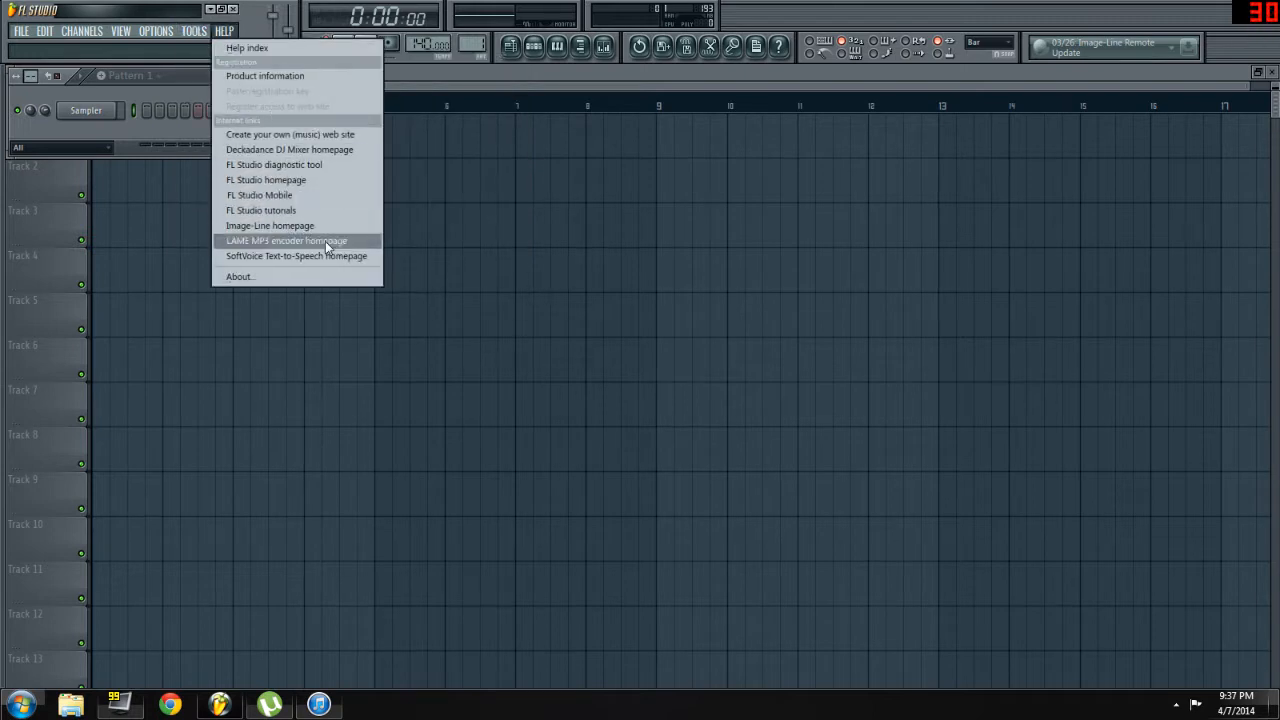
left_click(664, 117)
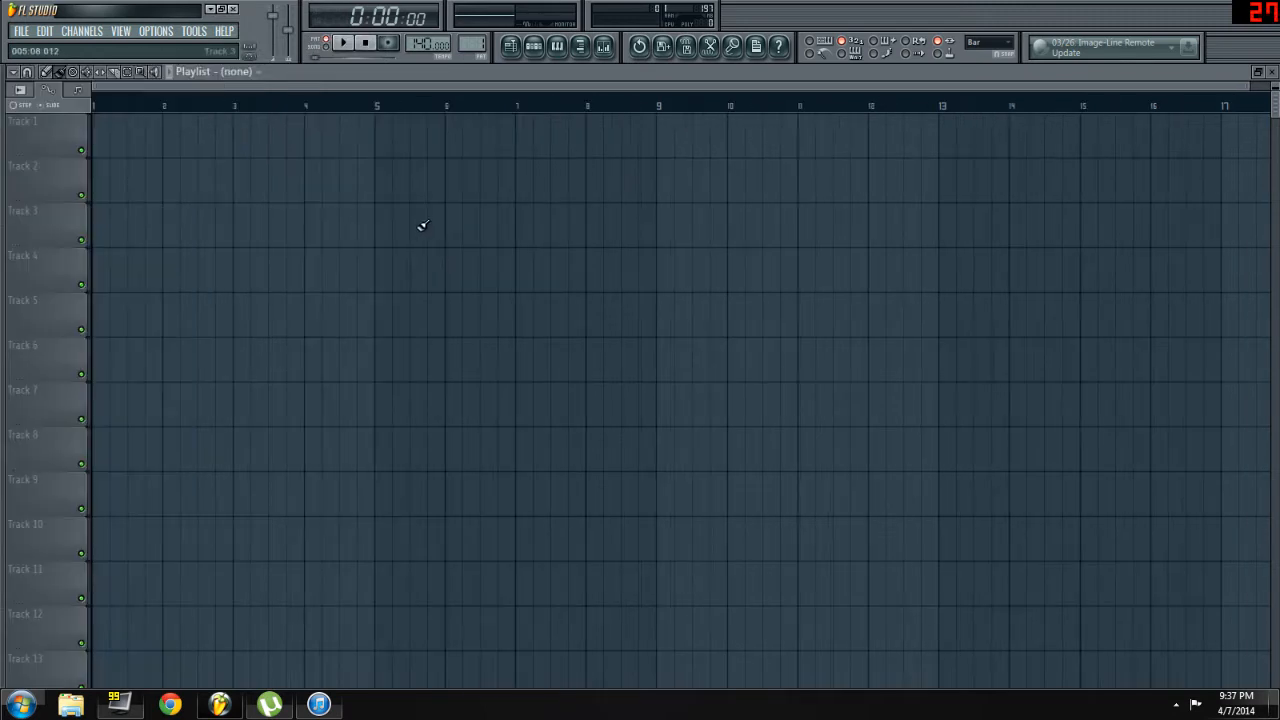
- Play the empty pattern in pattern mode, check its progress in the step sequencer, and stop playback
key("F6")
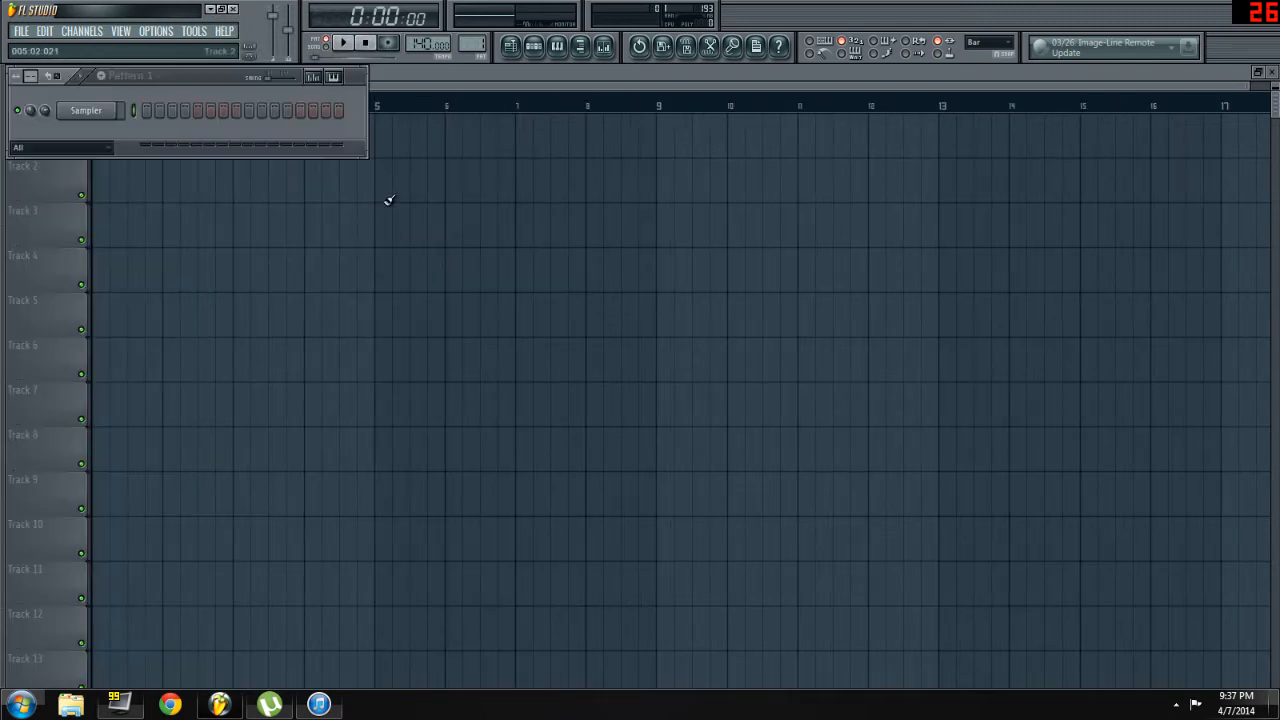
left_click(515, 74)
left_click(344, 43)
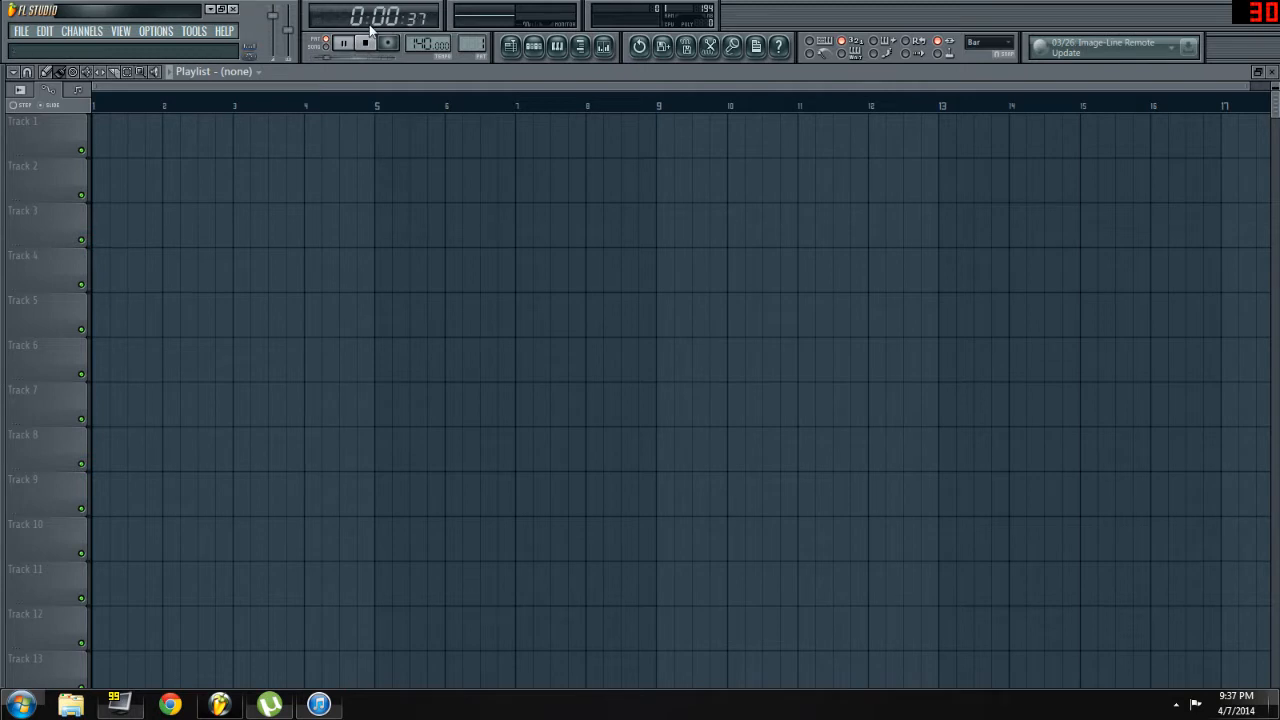
key("F6")
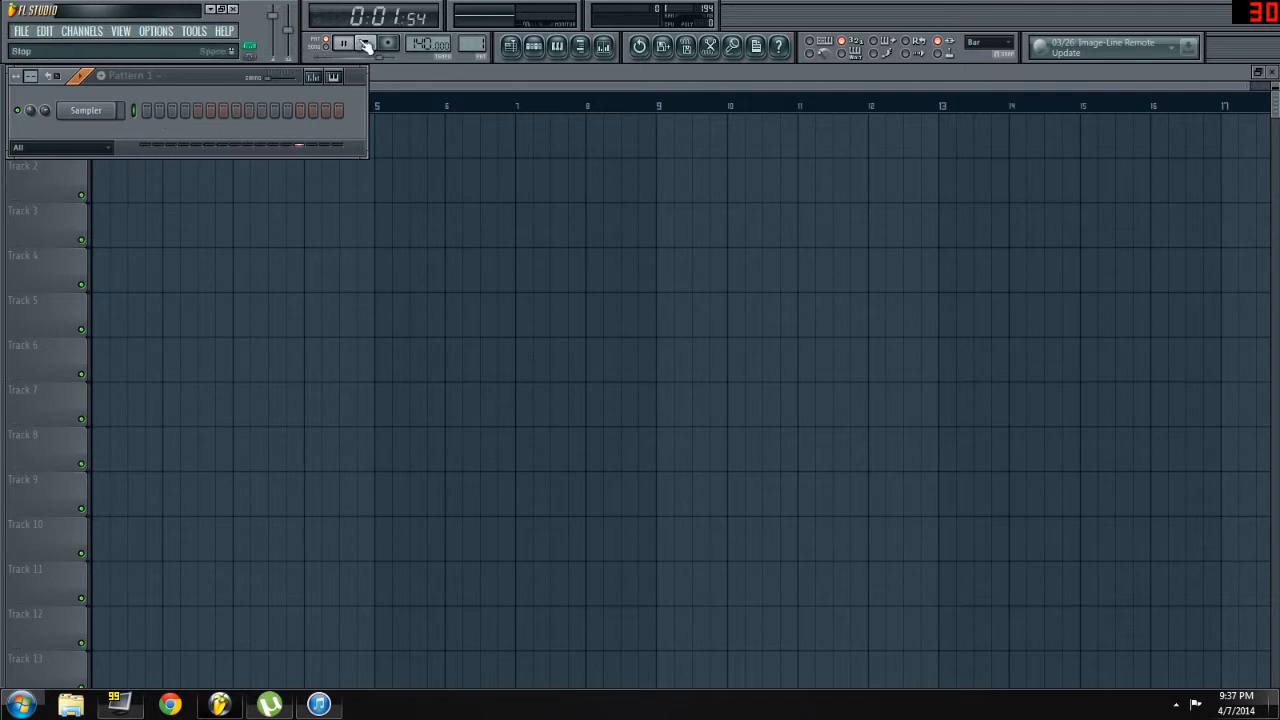
left_click(365, 43)
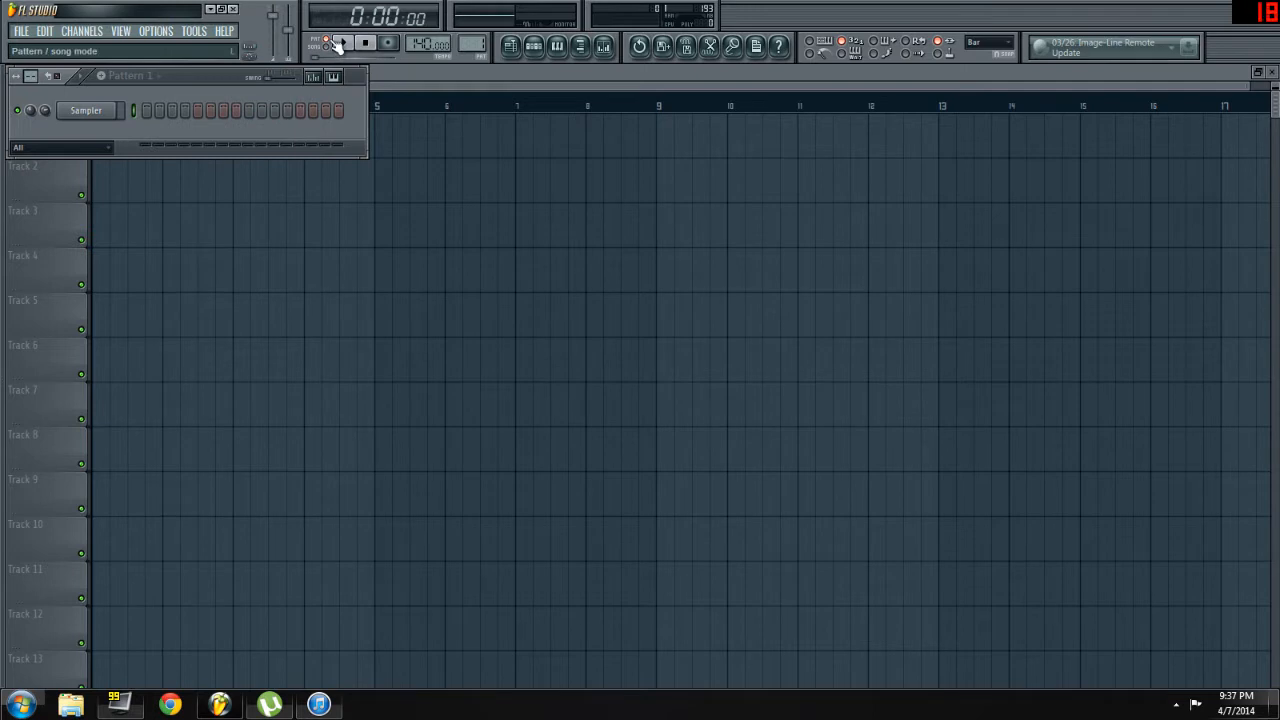
- Start playback and compare song mode in the playlist with pattern mode in the step sequencer
left_click(341, 43)
left_click(329, 52)
left_click(369, 72)
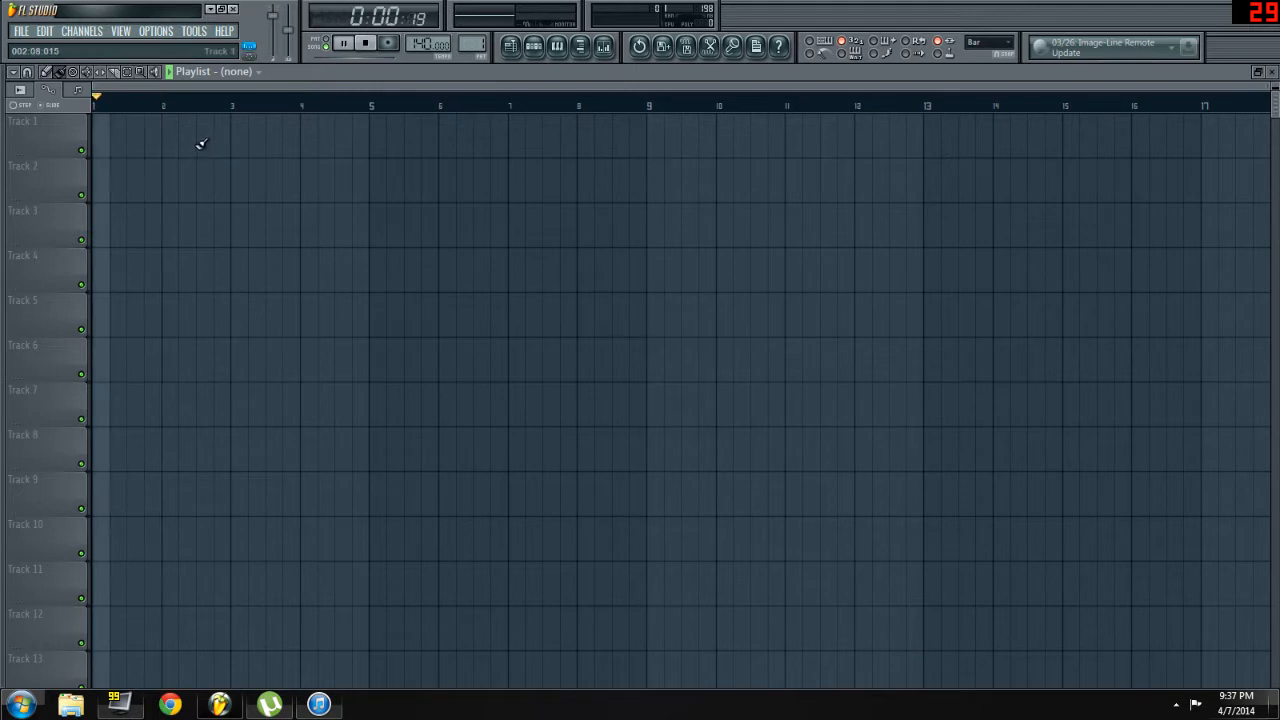
left_click(327, 42)
key("F6")
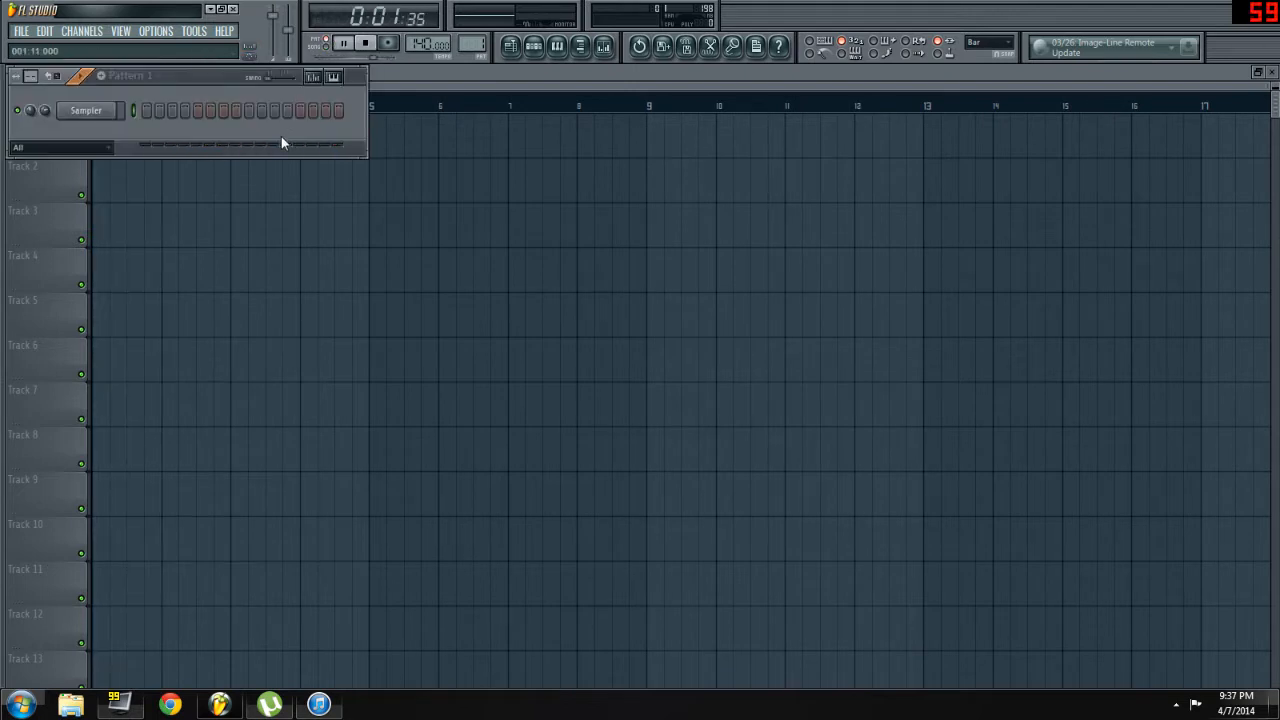
- Return the paused playback position to the start and set the project tempo to 128
left_click(372, 71)
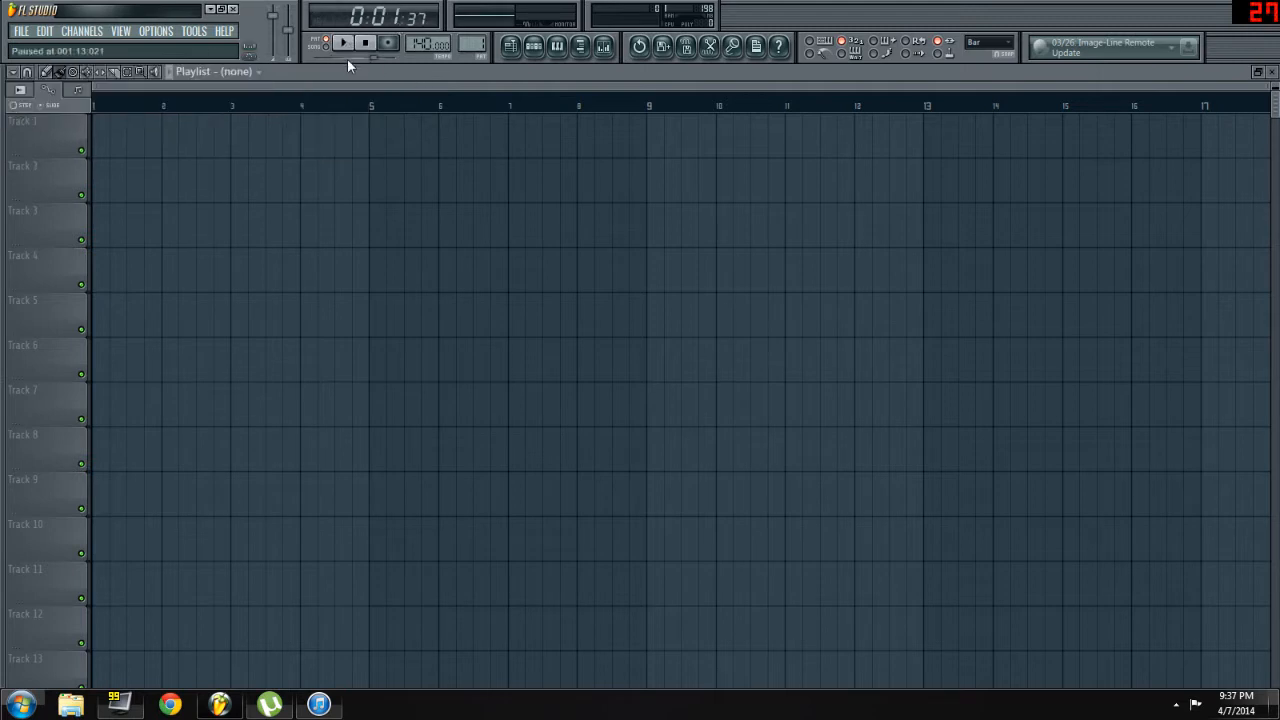
left_click(346, 47)
left_click_drag(382, 58, 326, 58)
left_click_drag(394, 58, 328, 58)
left_click_drag(420, 44, 420, 49)
- Switch through several patterns, try painting clips in the playlist's upper tracks, undo them and return to pattern 1
scroll(483, 46, "up", 4)
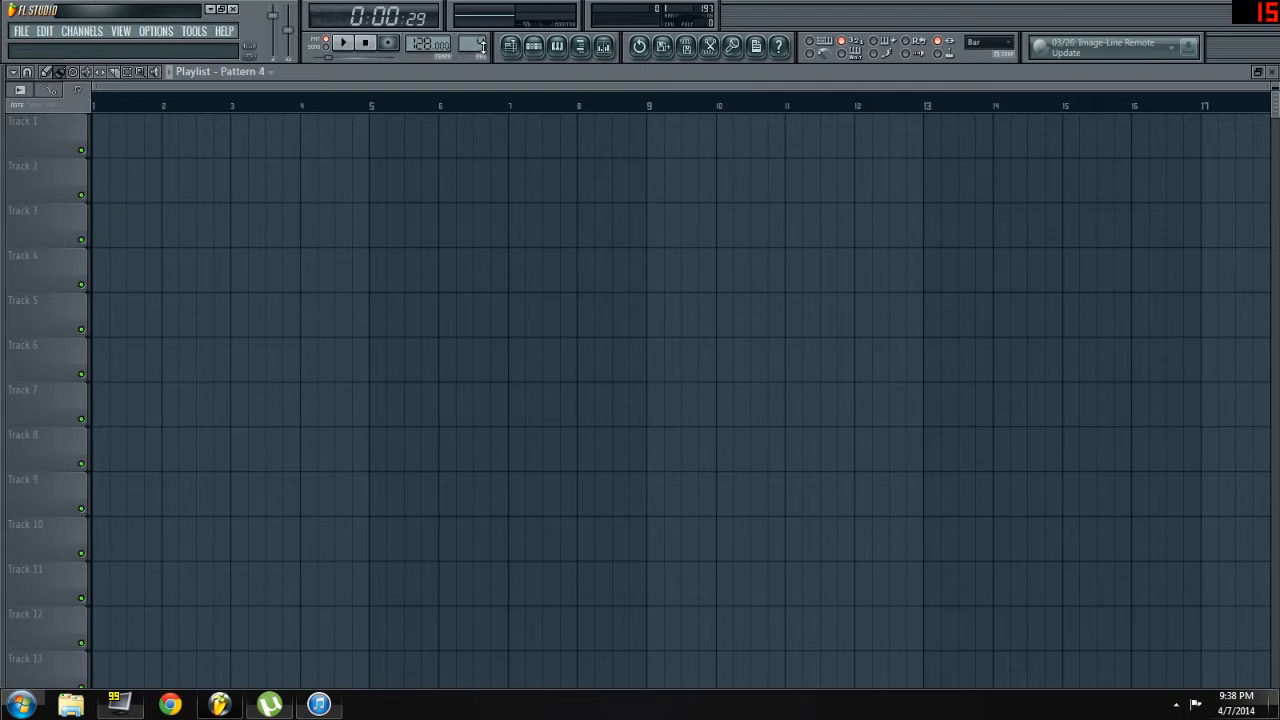
scroll(481, 46, "up", 3)
mouse_move(233, 136)
left_mouse_down()
mouse_move(406, 152)
mouse_move(573, 192)
left_mouse_up()
key("ctrl+z")
scroll(474, 48, "down", 1)
key("ctrl+z")
scroll(472, 44, "down", 2)
- Show and hide the playlist and the step sequencer to see what each window toggle does
left_click(512, 45)
left_click(513, 47)
left_click(513, 48)
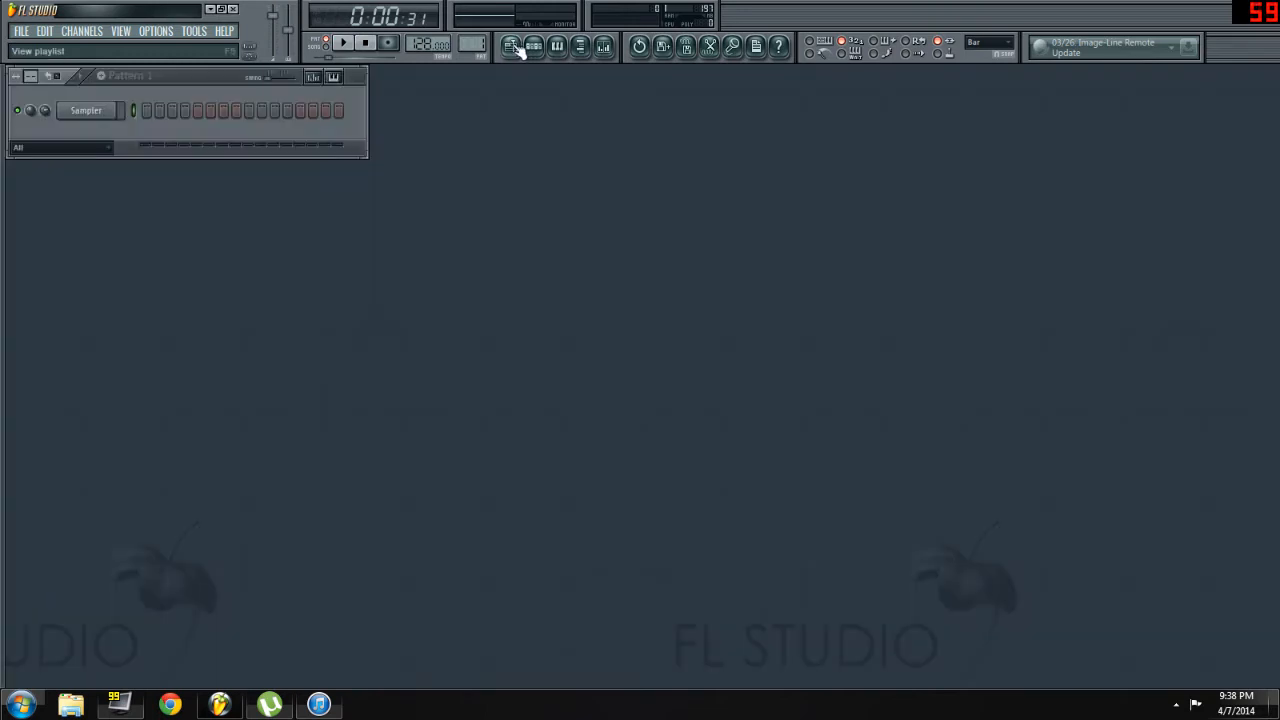
left_click(512, 47)
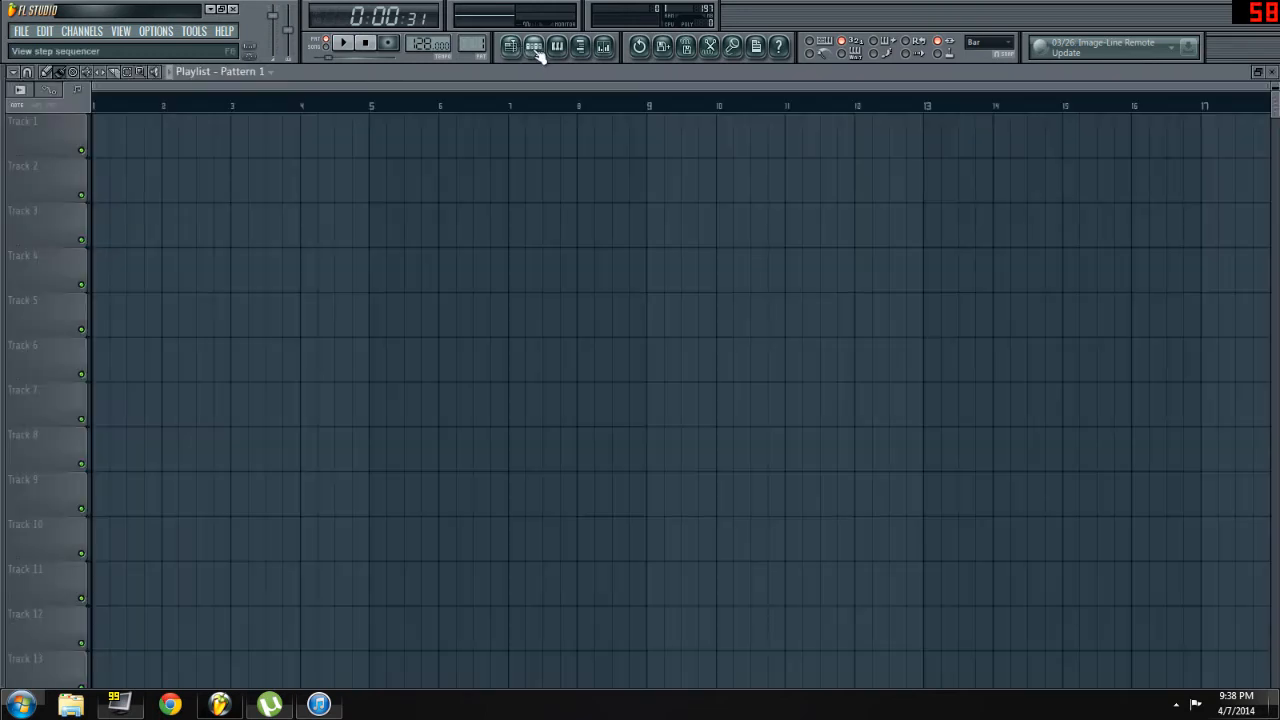
left_click(535, 47)
left_click(535, 48)
left_click(535, 48)
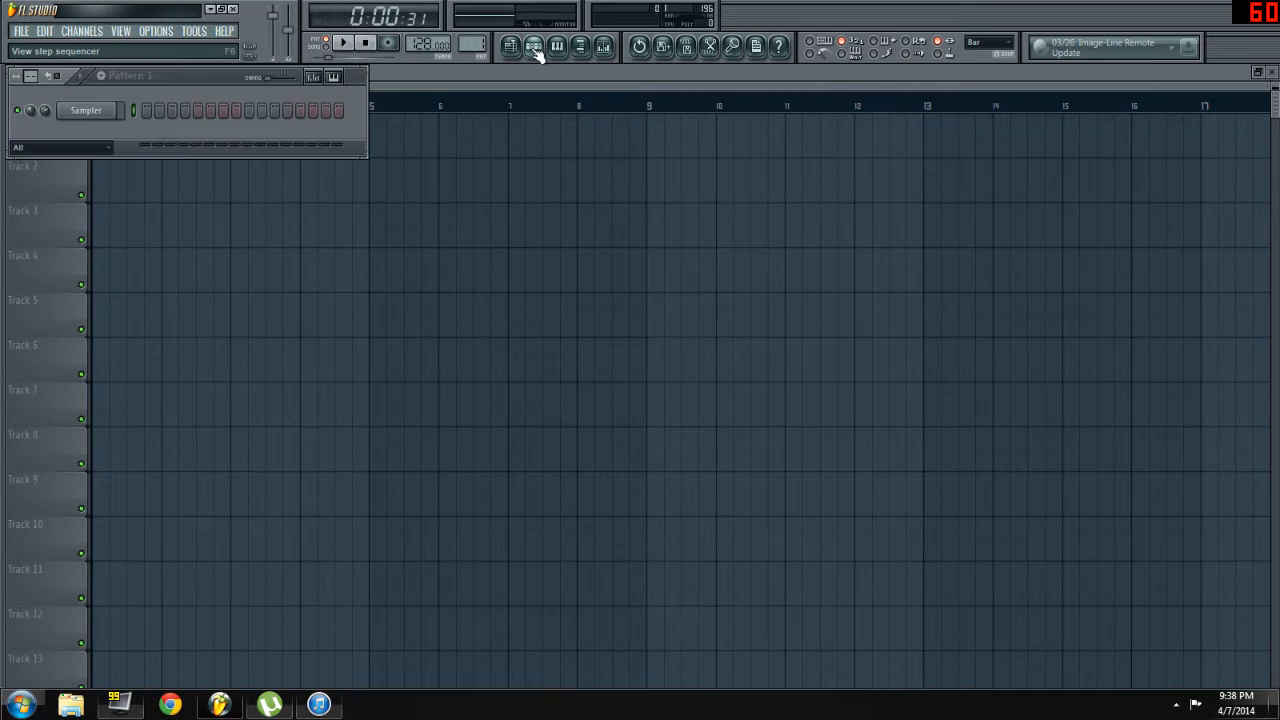
- Show and hide the piano roll and the sample browser
left_click(557, 47)
left_click(557, 47)
left_click(580, 47)
left_click(580, 47)
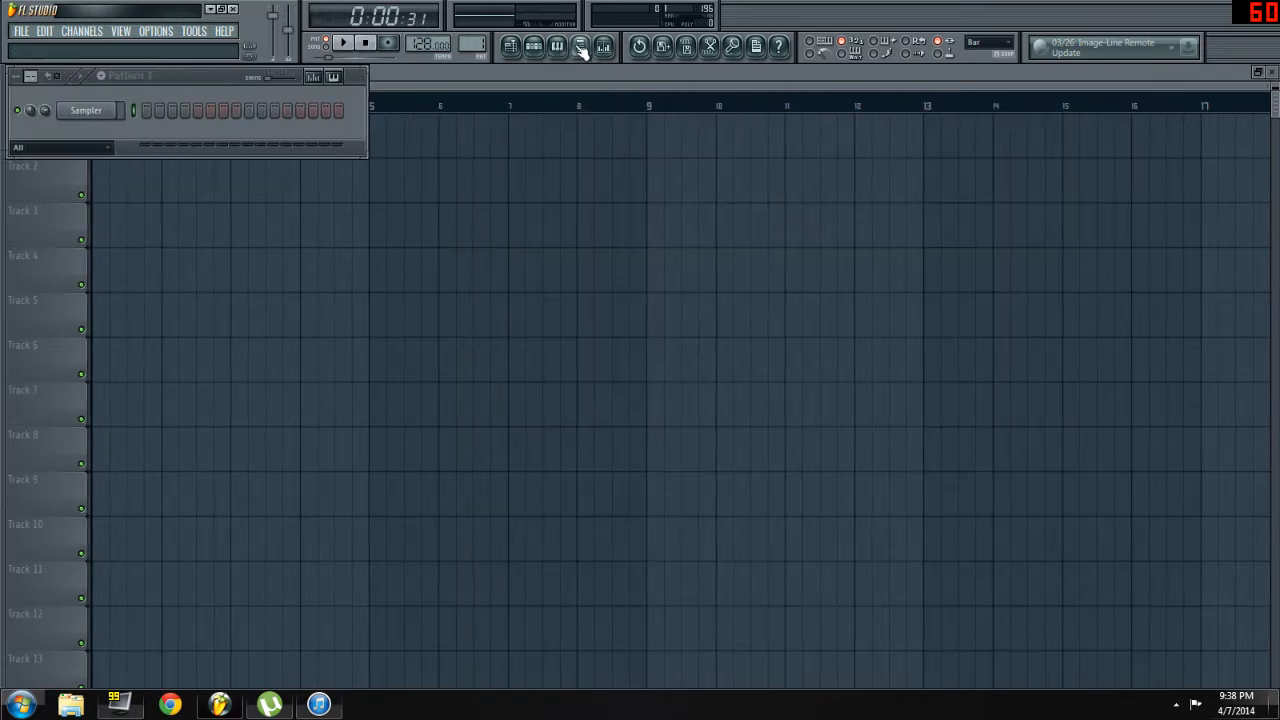
left_click(580, 47)
left_click(580, 47)
left_click(580, 47)
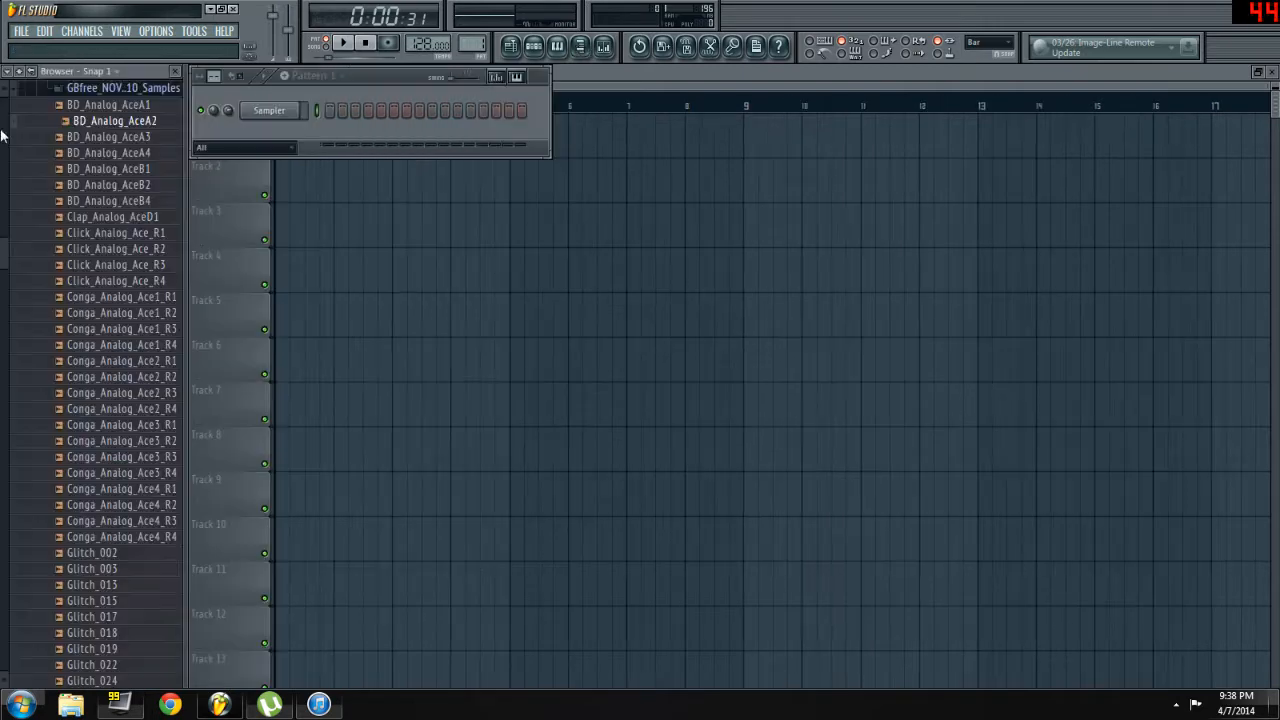
left_click(580, 47)
- Show and hide the mixer, and test playing a note with the typing keyboard as a piano
left_click(603, 47)
left_click(603, 47)
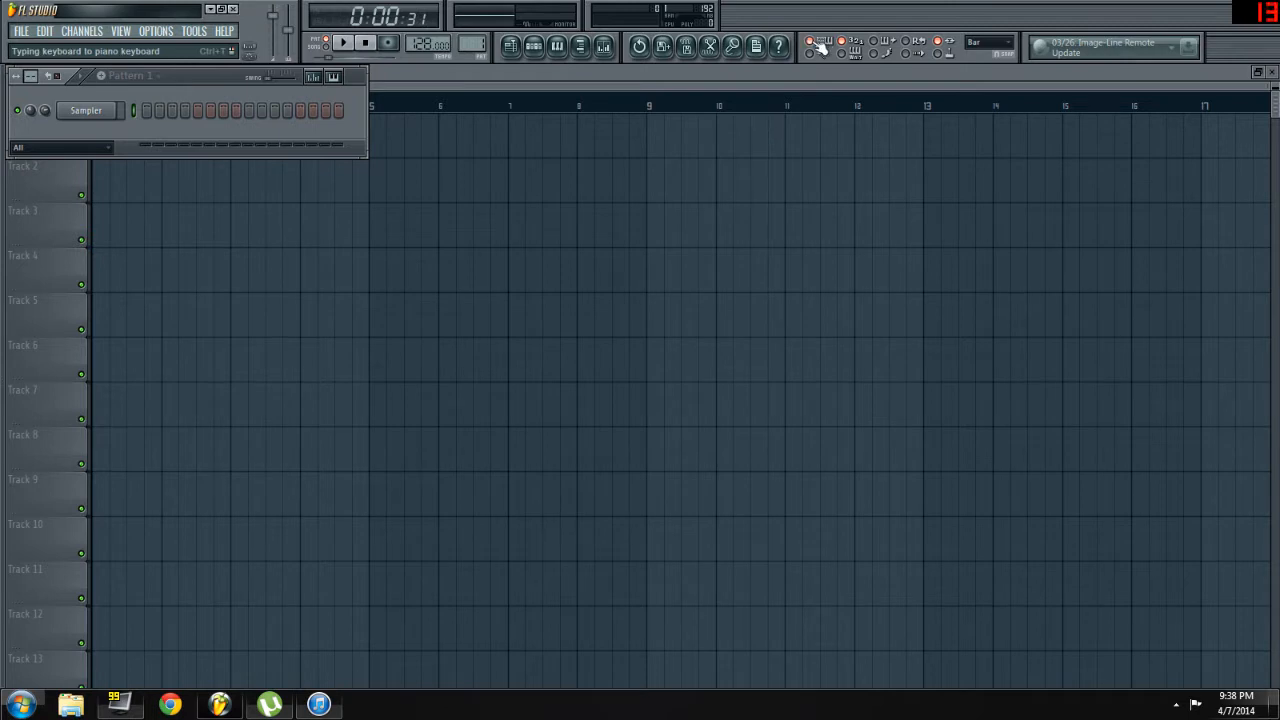
key("b")
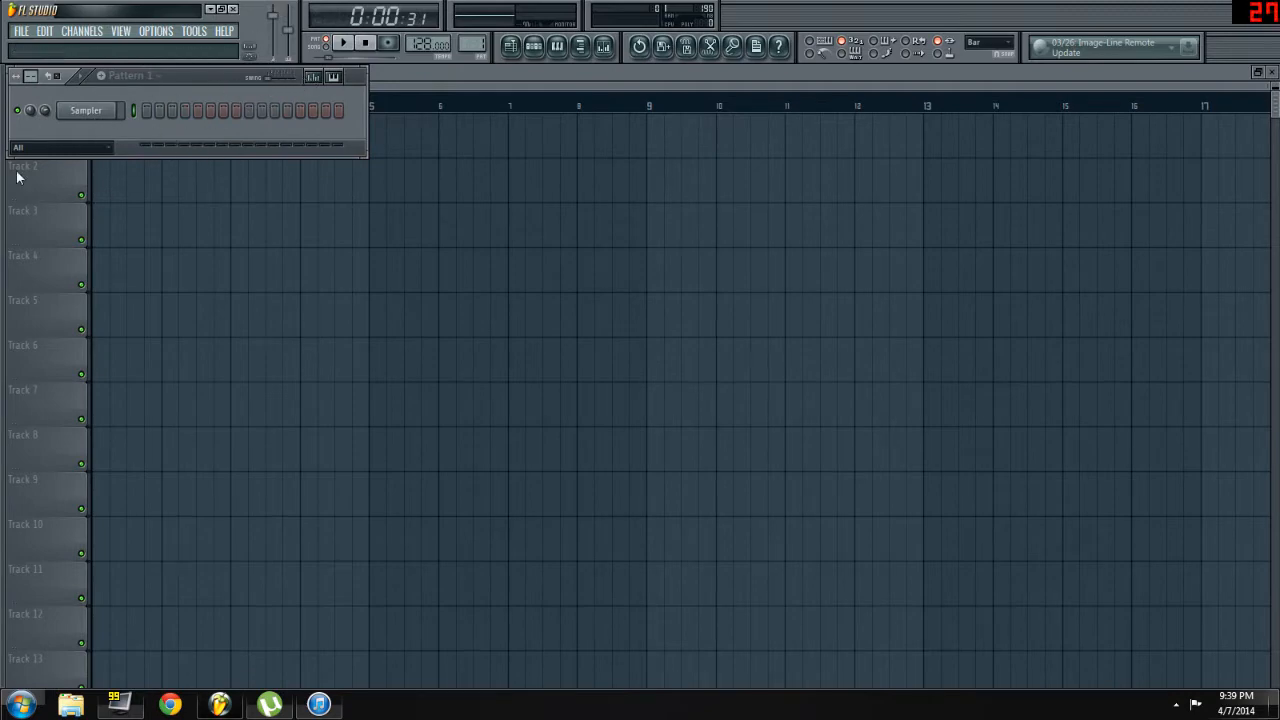
- Find the bass drum samples in the browser and load BD_Analog_AceB1 into the Sampler channel
mouse_move(46, 218)
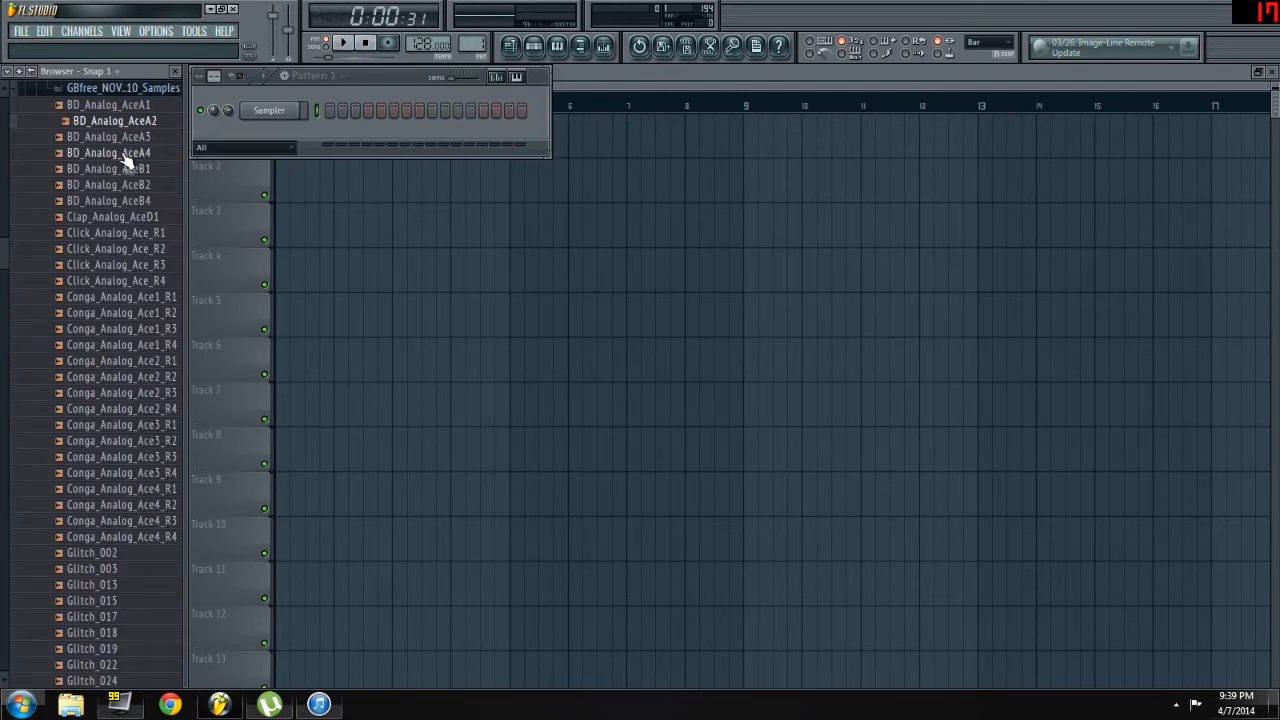
scroll(130, 150, "up", 3)
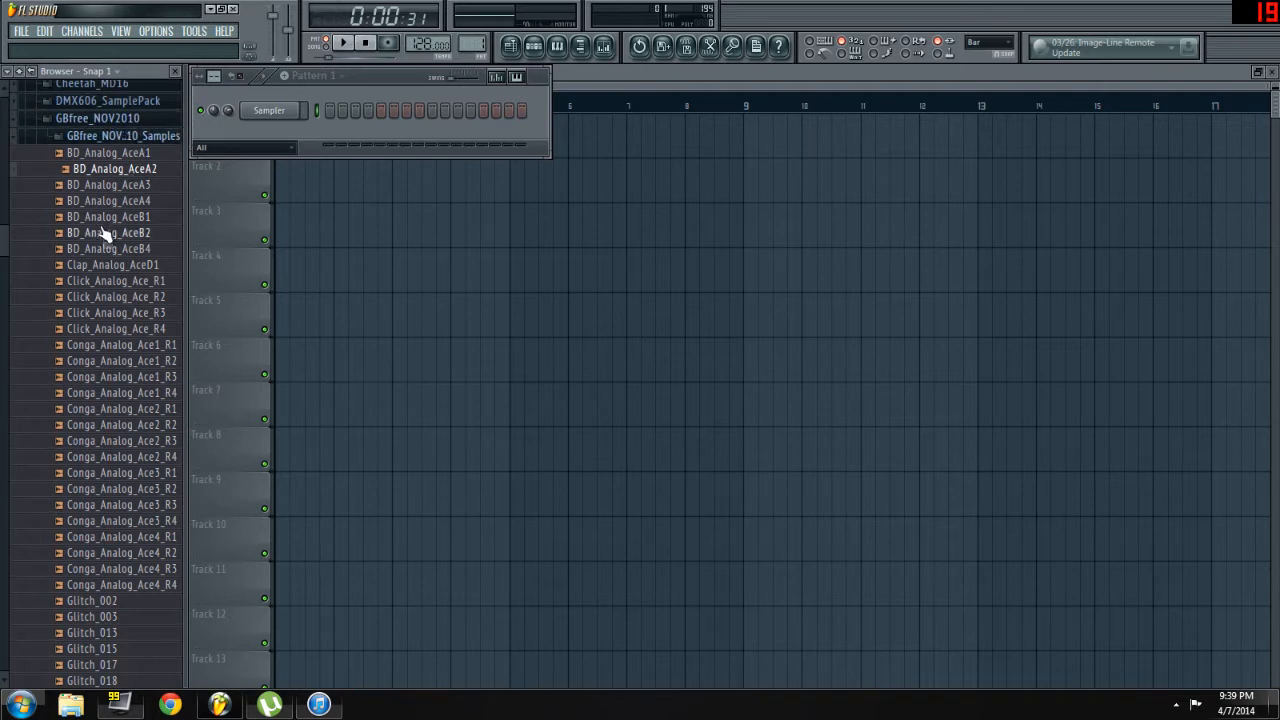
scroll(105, 210, "down", 3)
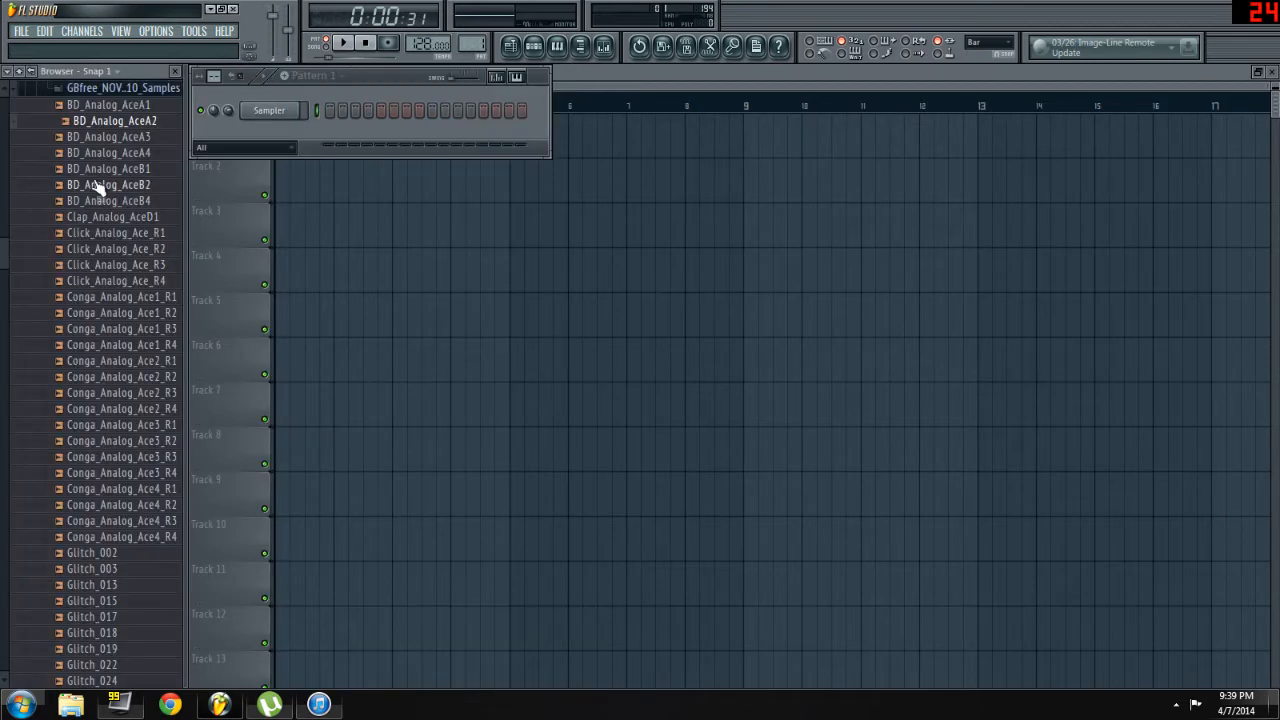
left_click(108, 171)
left_click_drag(105, 177, 105, 112)
- Preview clap and click samples, and add Clap_Analog_AceD1 and Click_Analog_Ace_R2 as new step sequencer channels
mouse_move(19, 241)
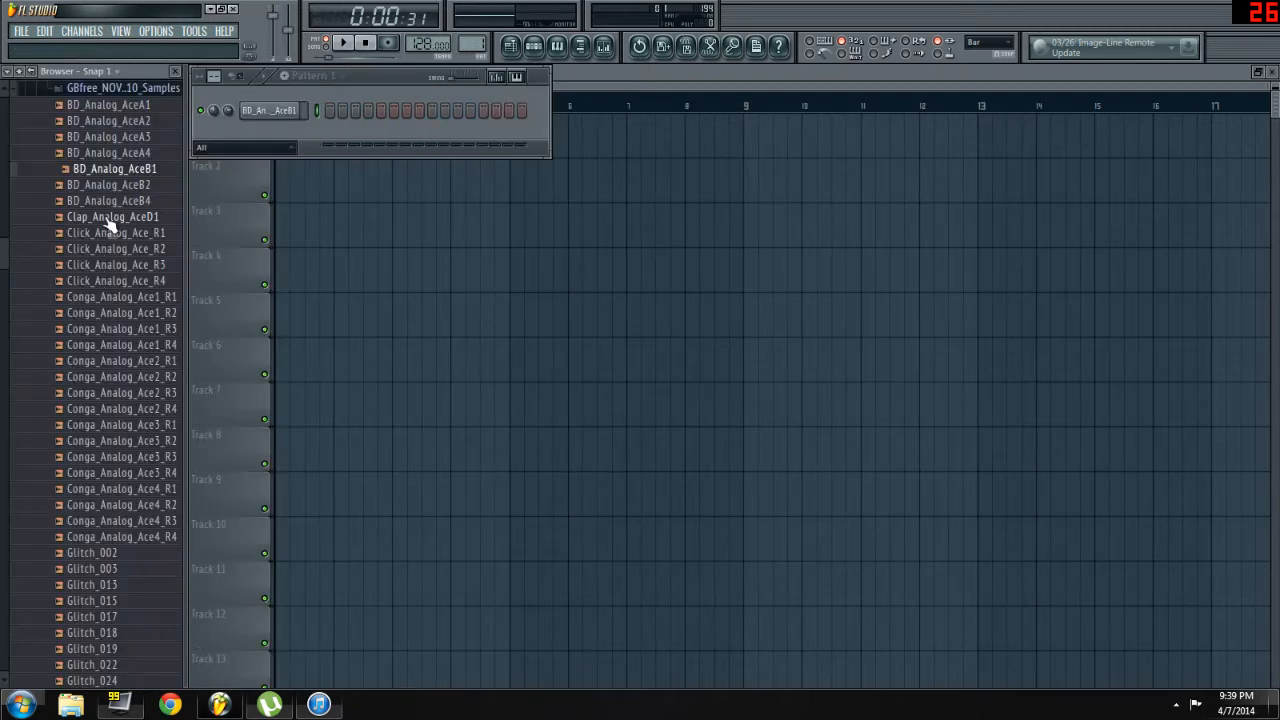
left_click(98, 230)
left_click(108, 217)
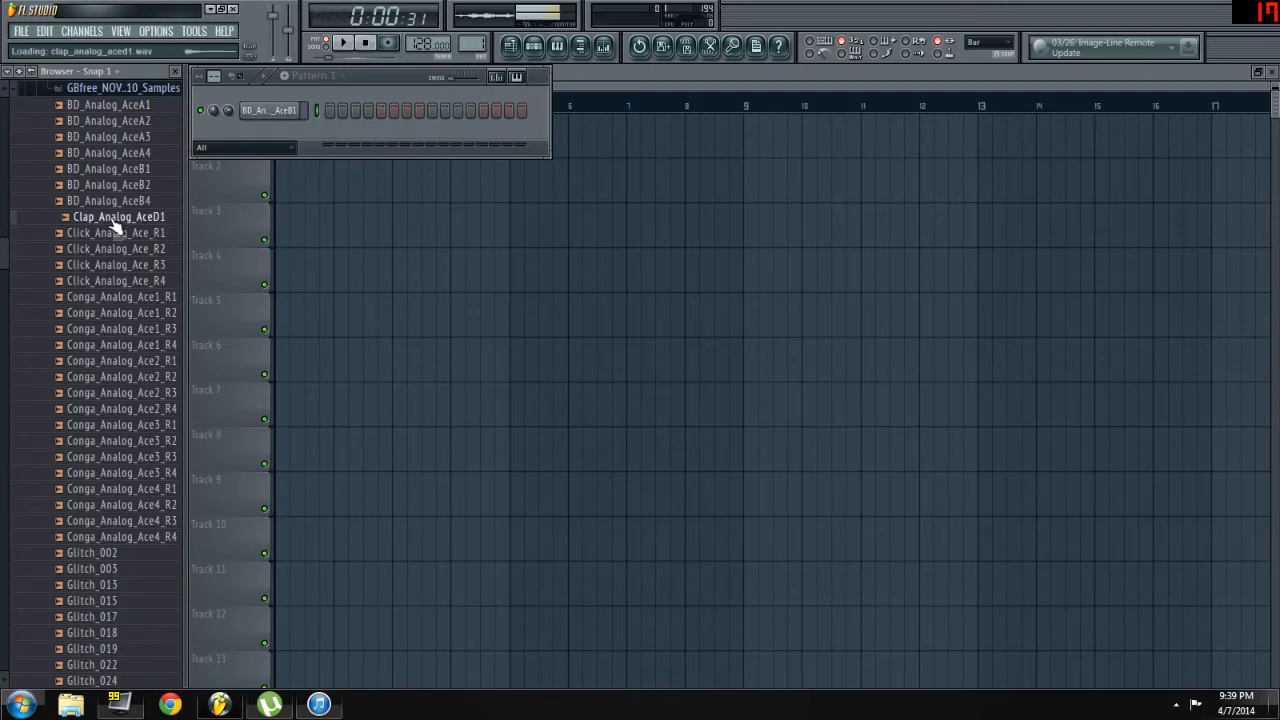
left_click(125, 297)
left_click_drag(108, 217, 151, 157)
- Preview conga, glitch and hi-hat samples, and add HH_Analog_Ace_R2 as a new step sequencer channel
scroll(137, 340, "down", 2)
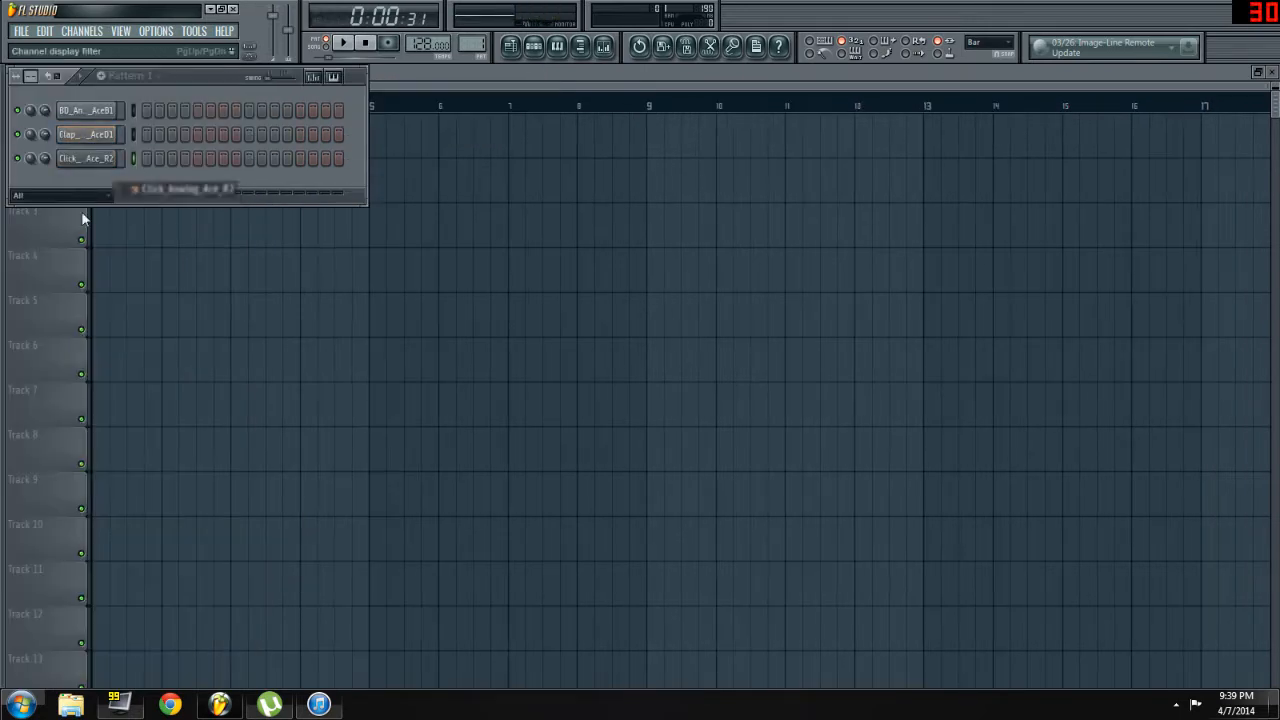
left_click(98, 472)
left_click(129, 394)
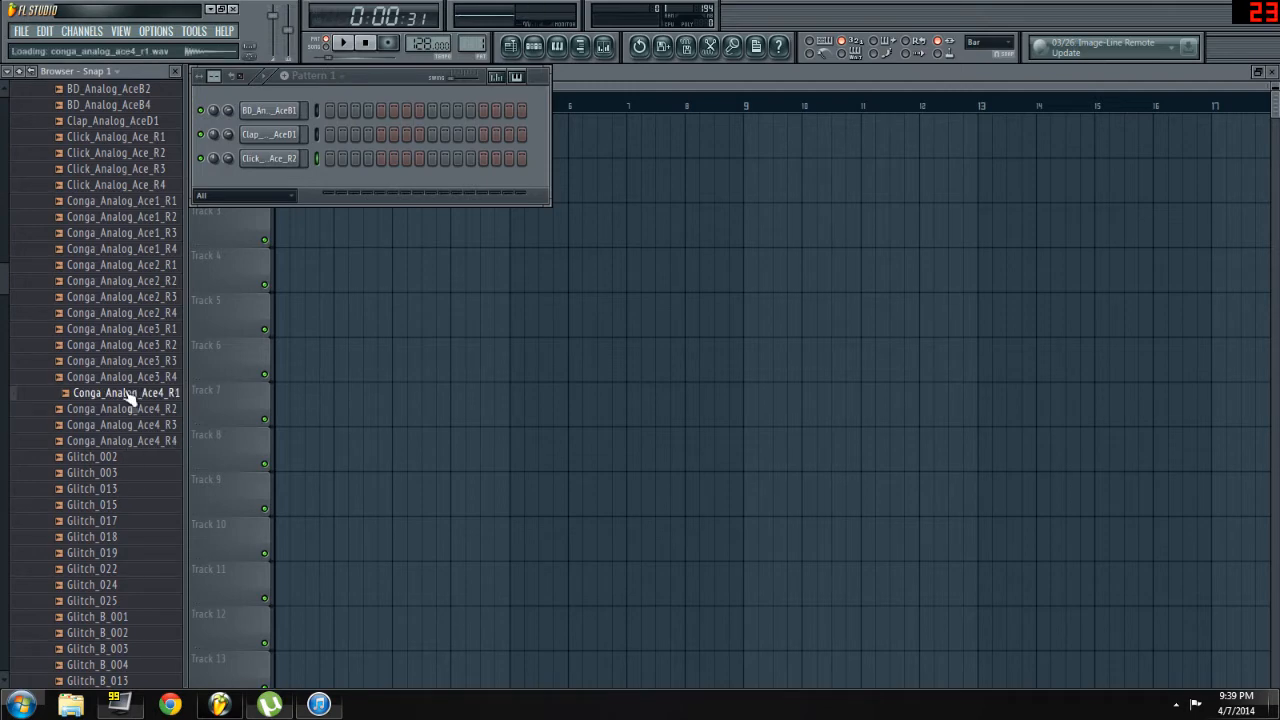
scroll(138, 470, "down", 6)
left_click(130, 456)
scroll(135, 450, "down", 7)
left_click(157, 425)
left_click(157, 395)
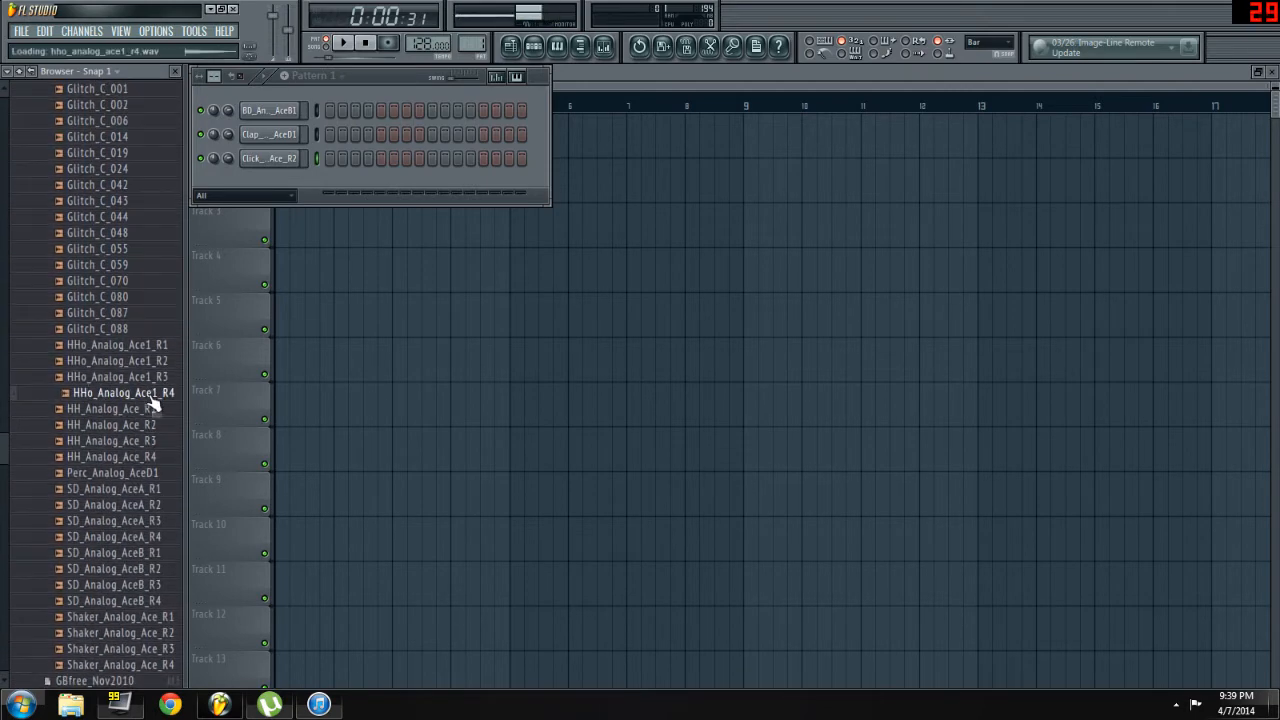
left_click(157, 425)
left_click_drag(157, 425, 172, 205)
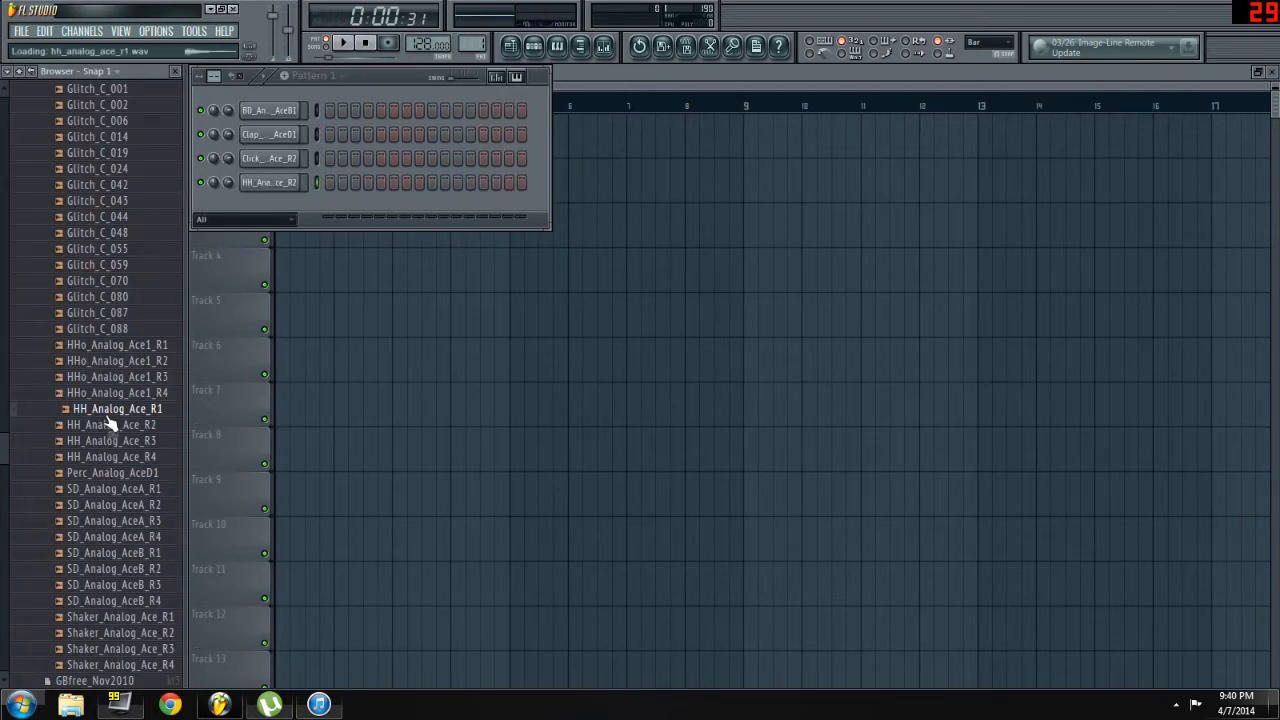
- Compare the open hi-hat samples and add HHo_Analog_Ace1_R4 as a new step sequencer channel
left_click(129, 393)
left_click(155, 361)
left_click(155, 345)
left_click(150, 393)
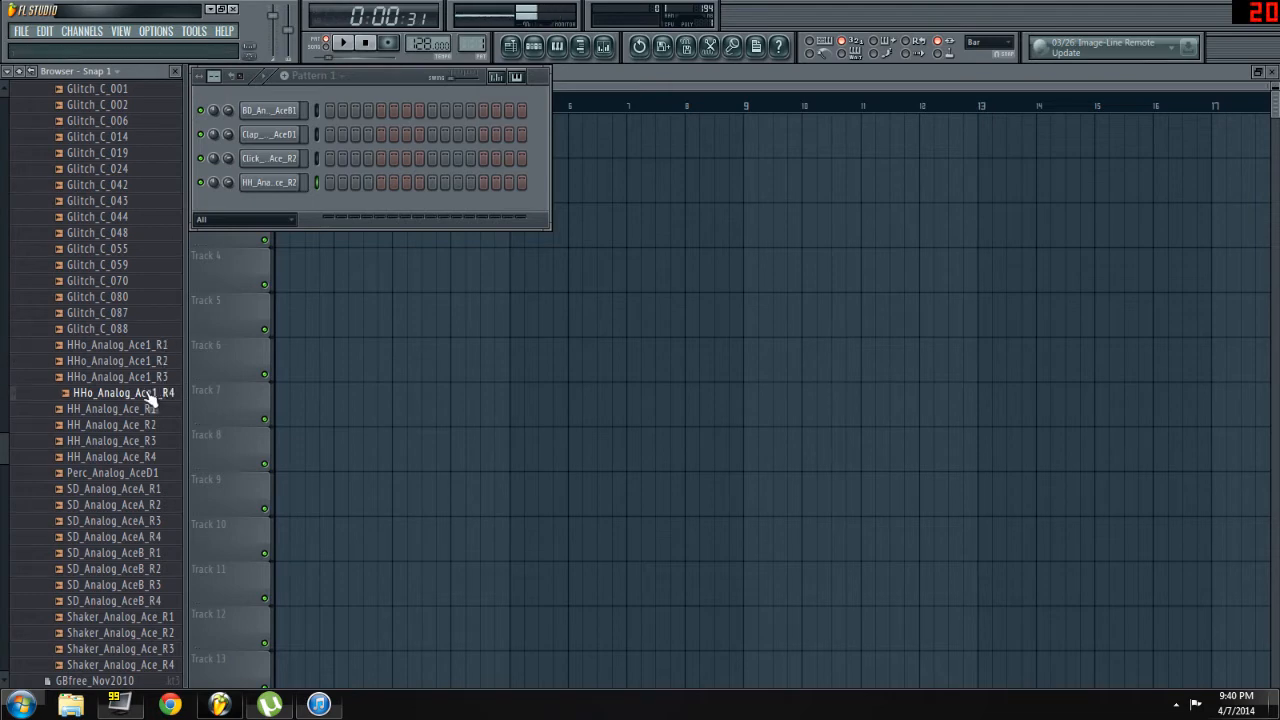
left_click_drag(149, 400, 200, 214)
- Preview the snare samples and add SD_Analog_AceA_R2 as a new step sequencer channel
left_click(100, 521)
left_click(128, 489)
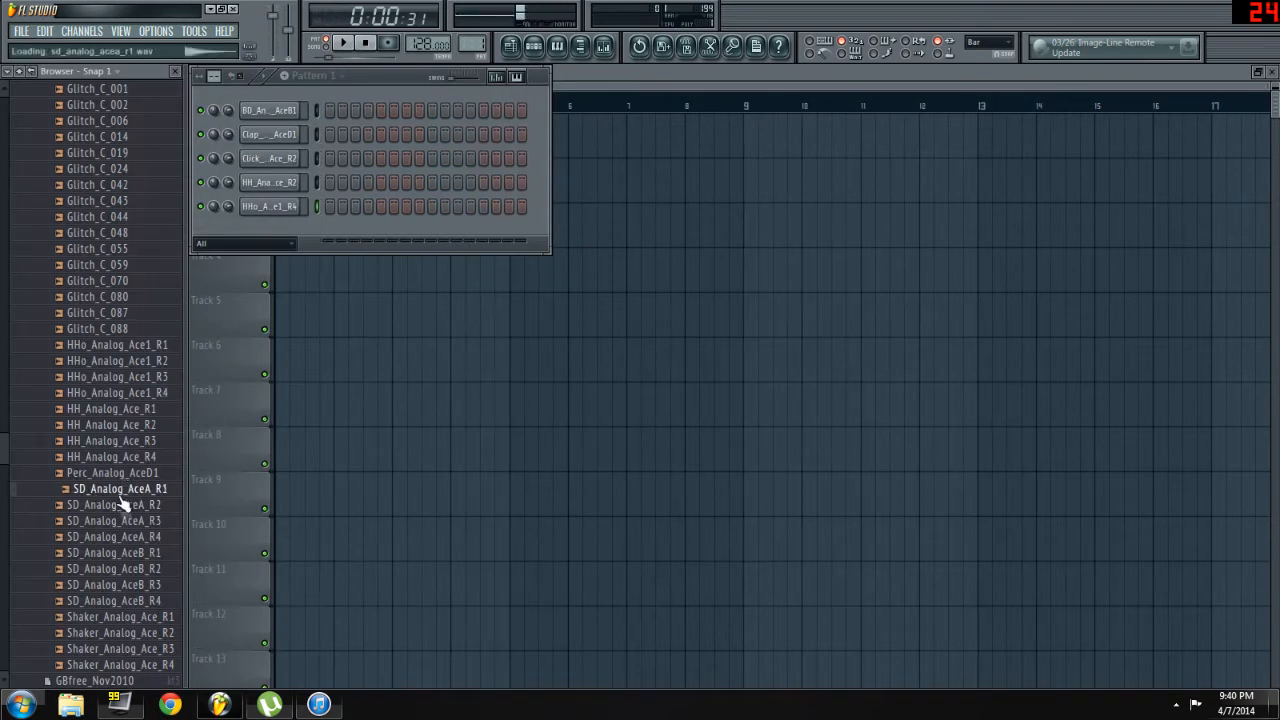
left_click(128, 505)
left_click(140, 553)
left_click_drag(140, 568, 150, 240)
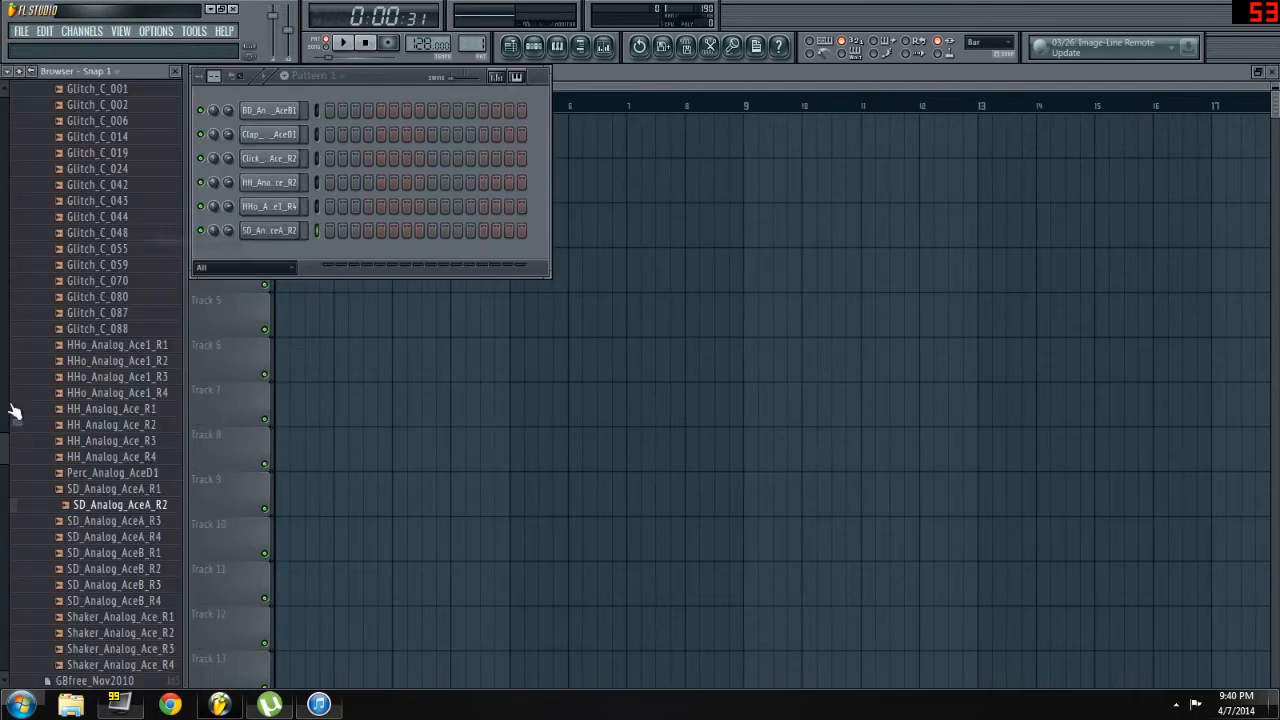
- Preview the shaker samples and add Shaker_Analog_Ace_R2 as a new step sequencer channel
left_click(100, 616)
left_click(105, 633)
left_click(134, 649)
left_click(140, 664)
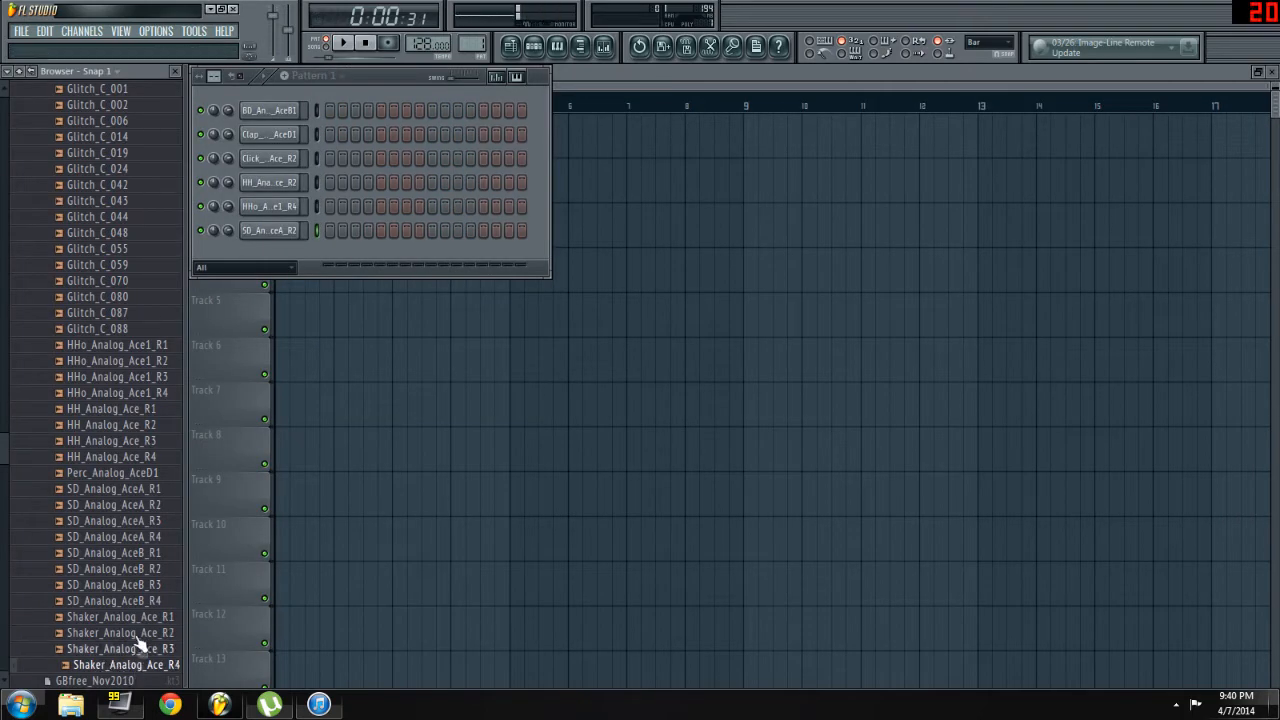
left_click_drag(114, 640, 156, 248)
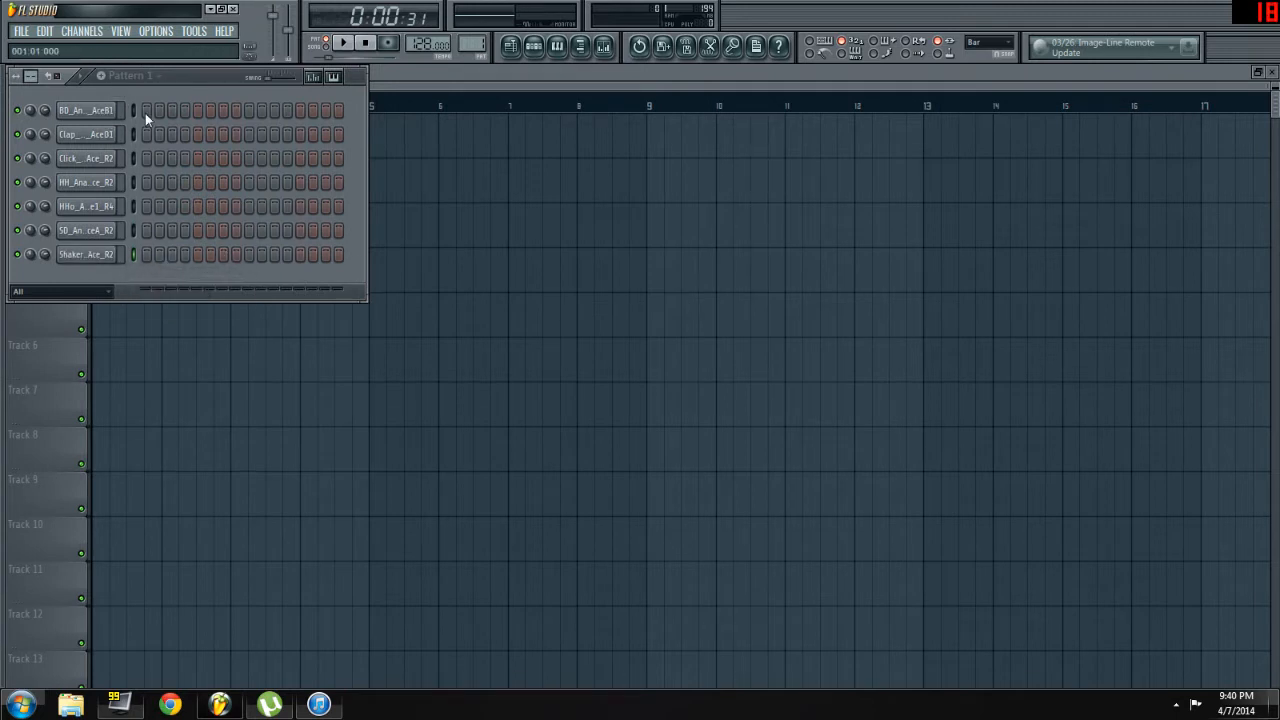
- Open the shaker's channel settings, test a shaker hit on step 3 in playback, then clear it and close the settings
left_click(104, 256)
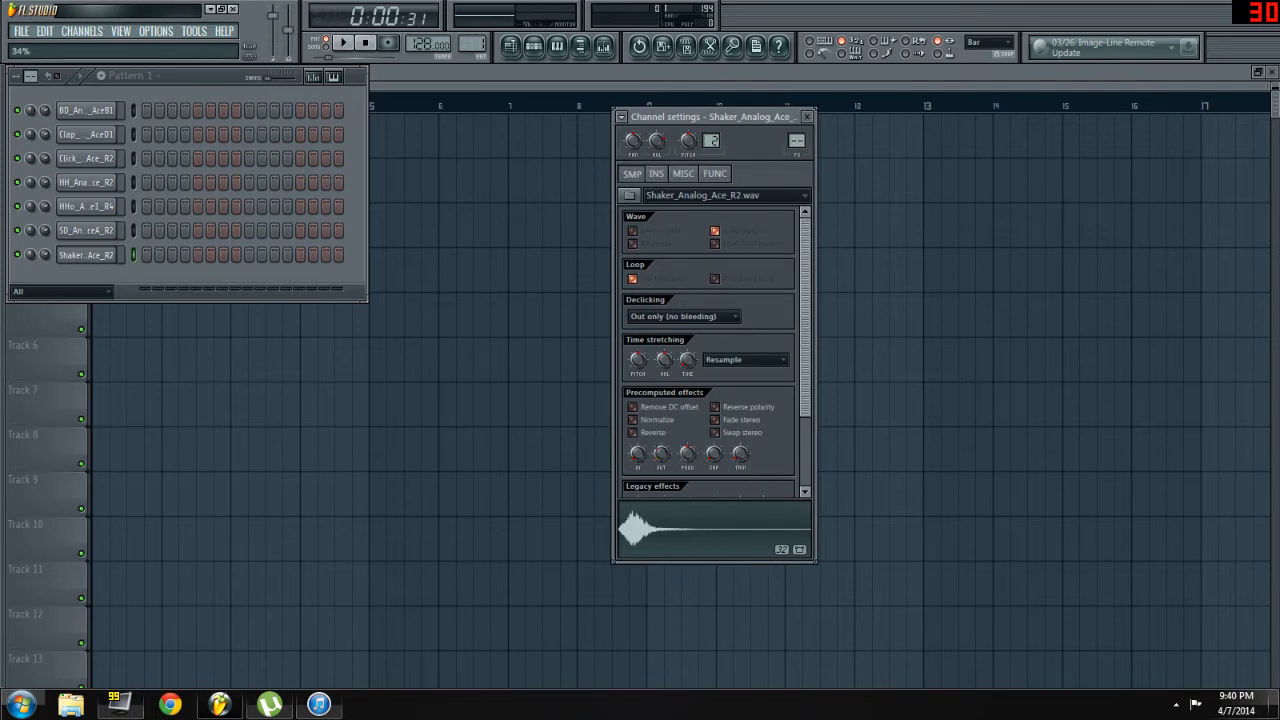
left_click(171, 256)
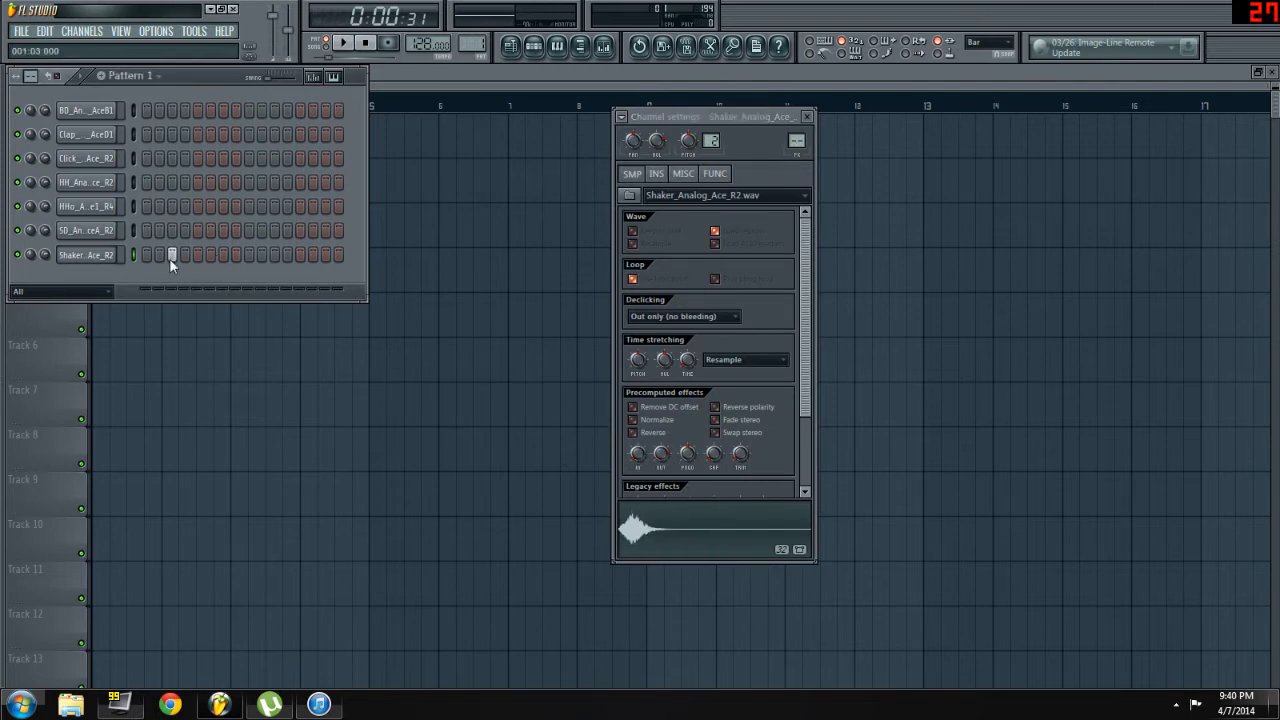
left_click(342, 43)
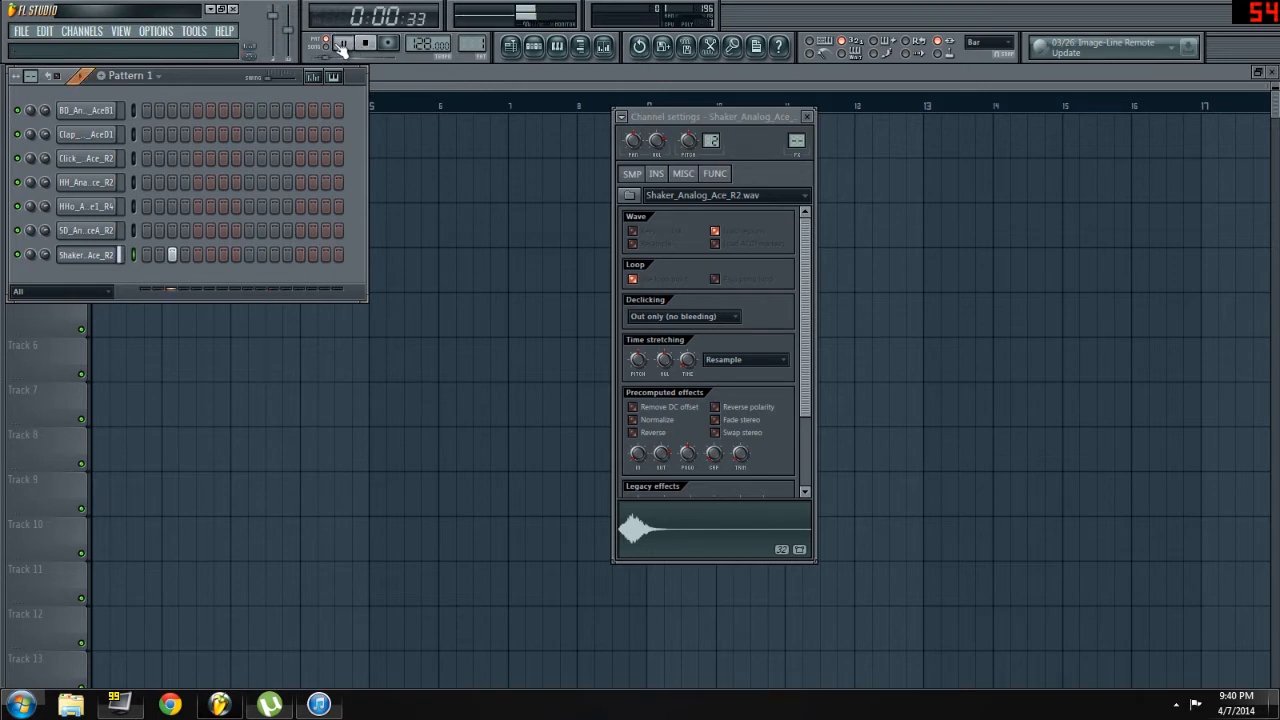
left_click(342, 45)
left_click(807, 116)
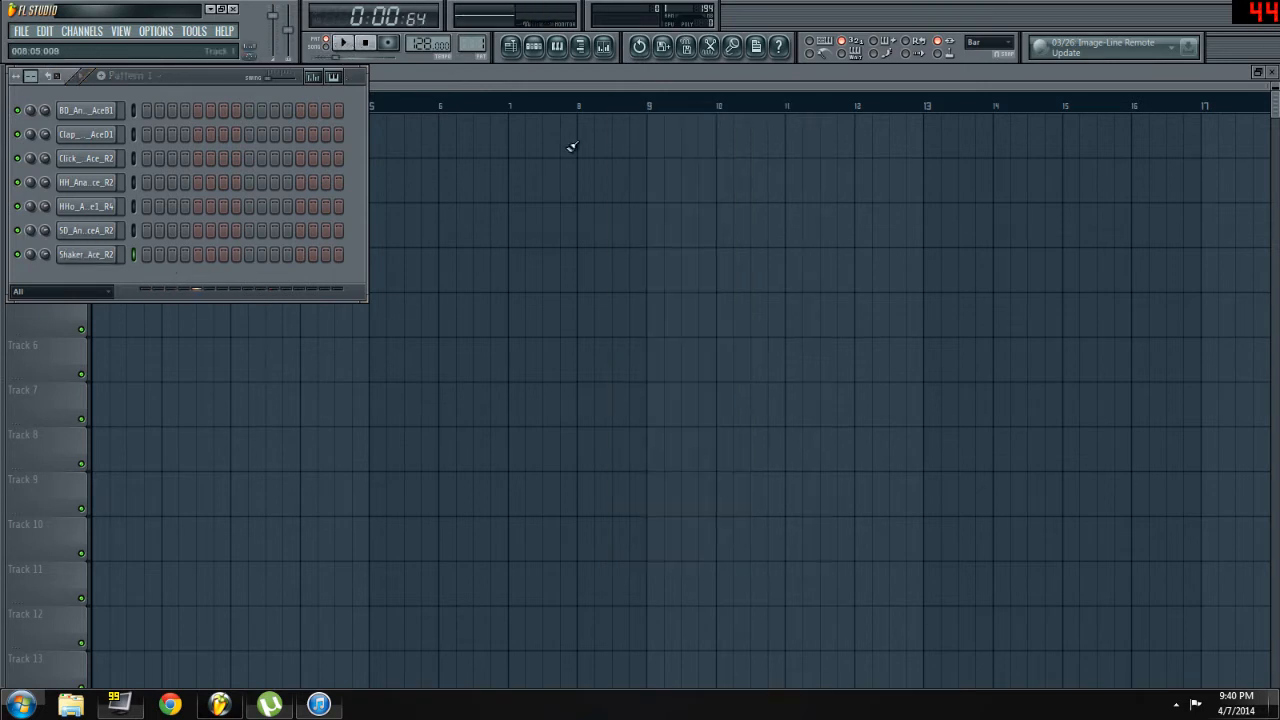
- Place BD_Analog_AceB1 kicks on steps 1, 5, 9 and 13, and listen to the pattern
left_click(150, 115)
left_click(199, 117)
left_click(249, 118)
left_click(299, 110)
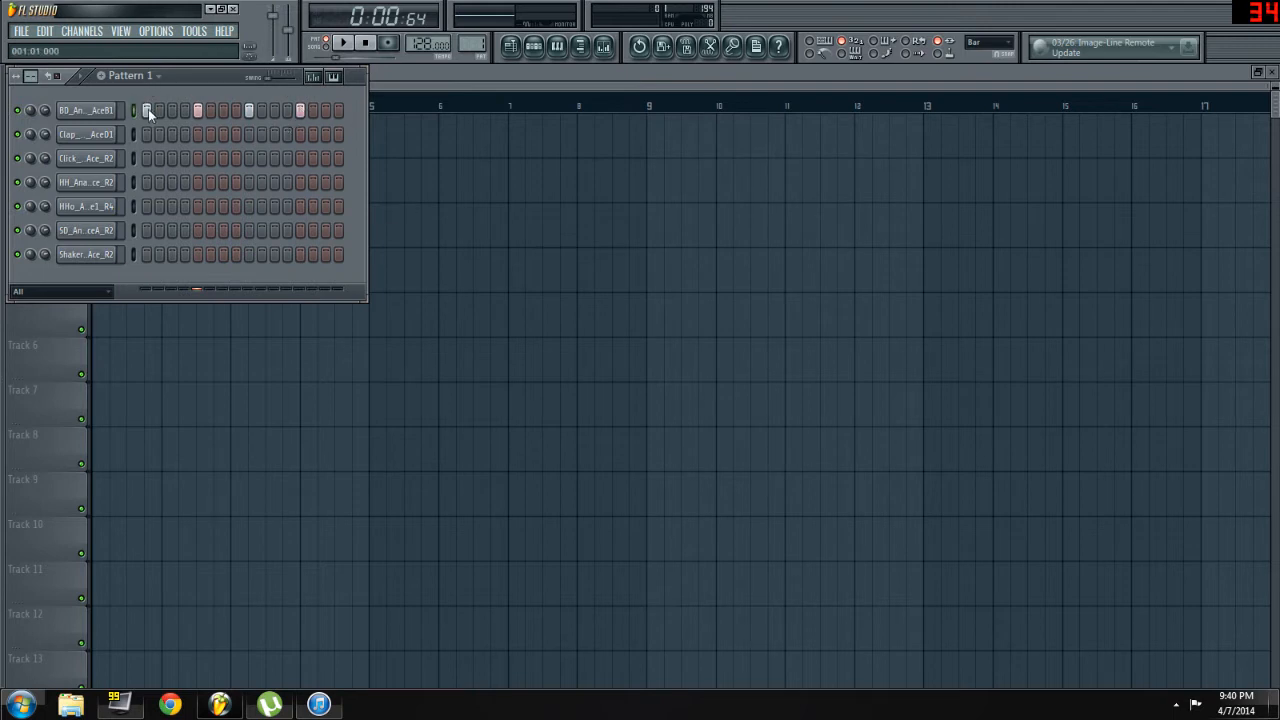
left_click(372, 48)
left_click(345, 44)
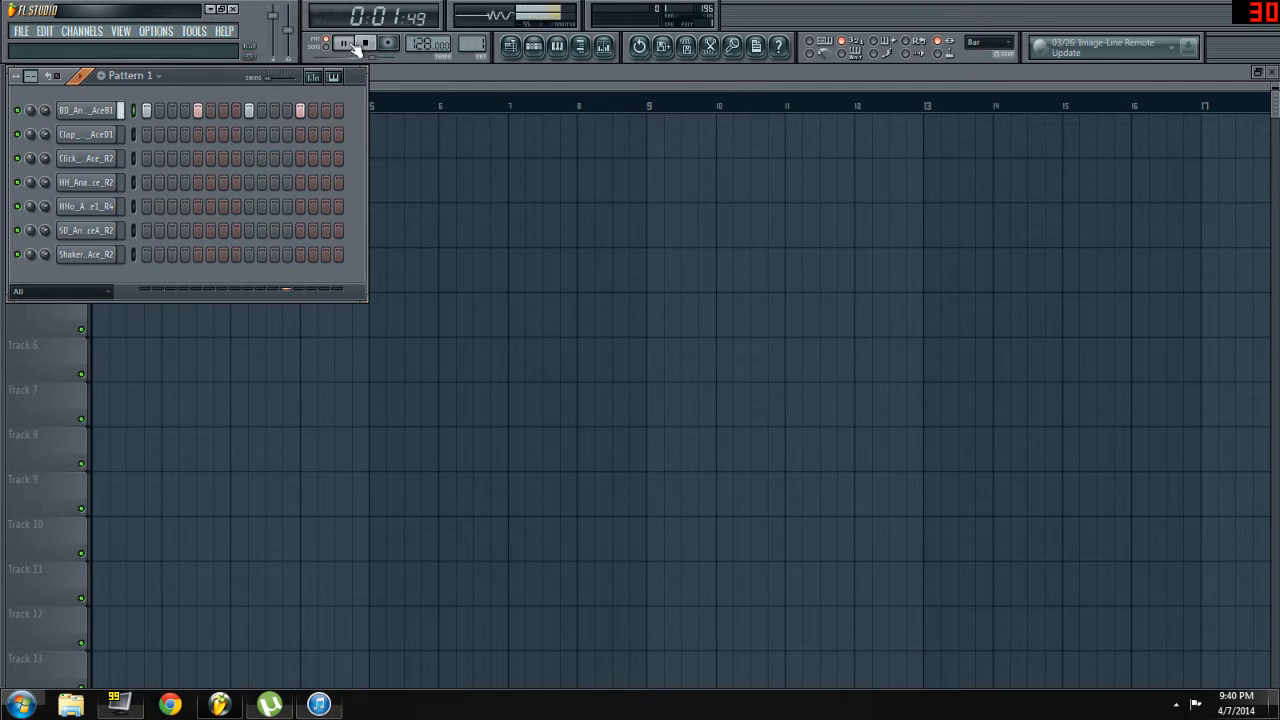
left_click(350, 45)
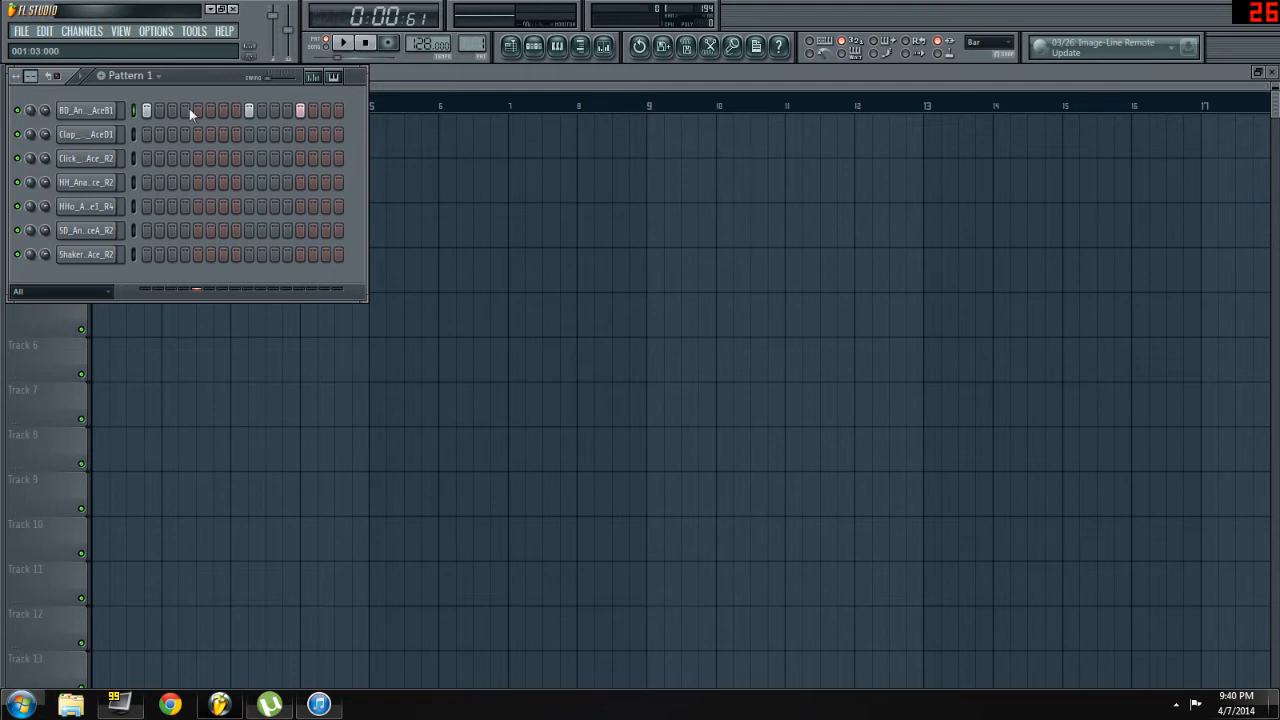
- Try an extra kick on step 16 during playback, then remove it and stop the pattern
key("space")
left_click(337, 111)
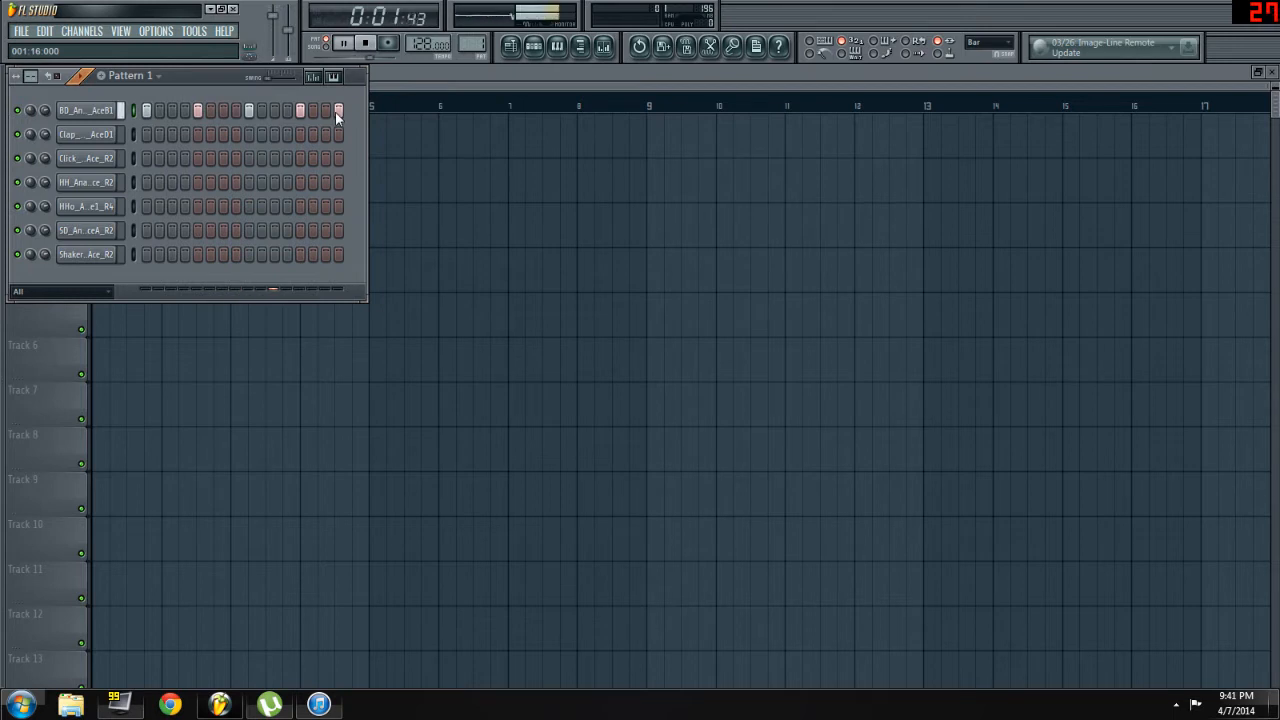
left_click(335, 112)
key("space")
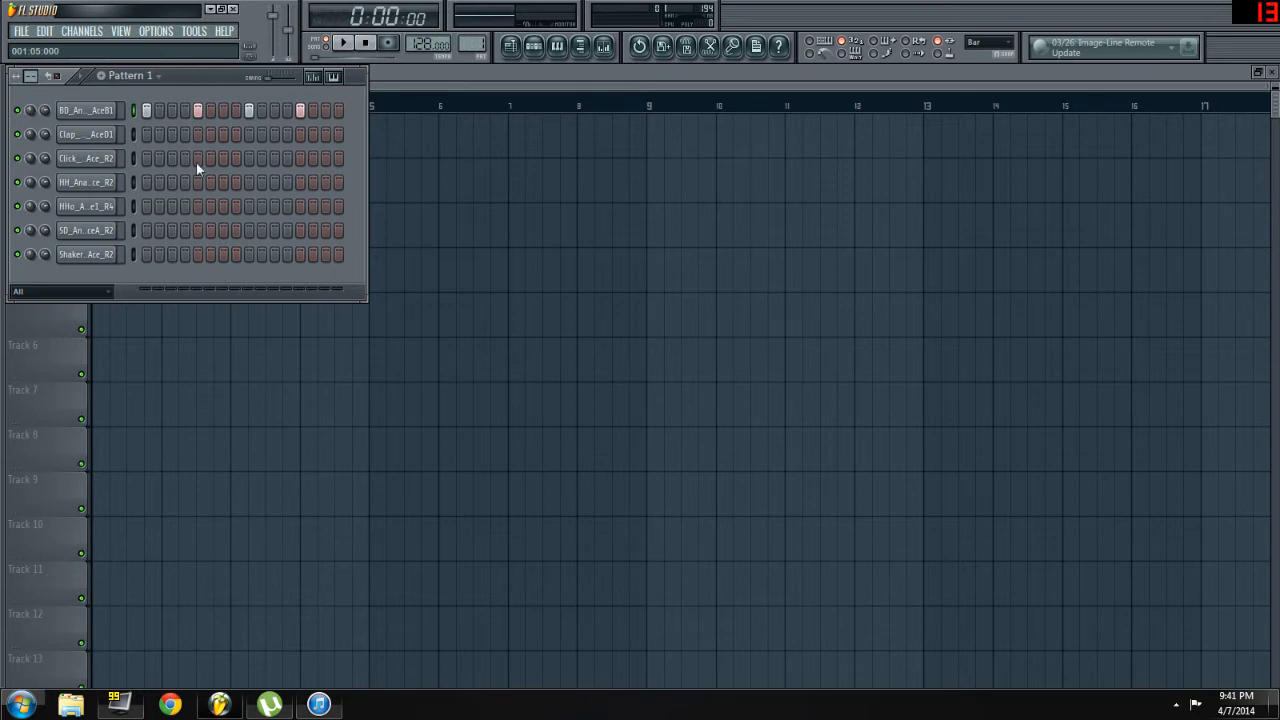
- Place SD_Analog_AceA_R2 snare hits on steps 5 and 13, play the pattern and stop it
left_click(198, 231)
left_click(299, 232)
key("space")
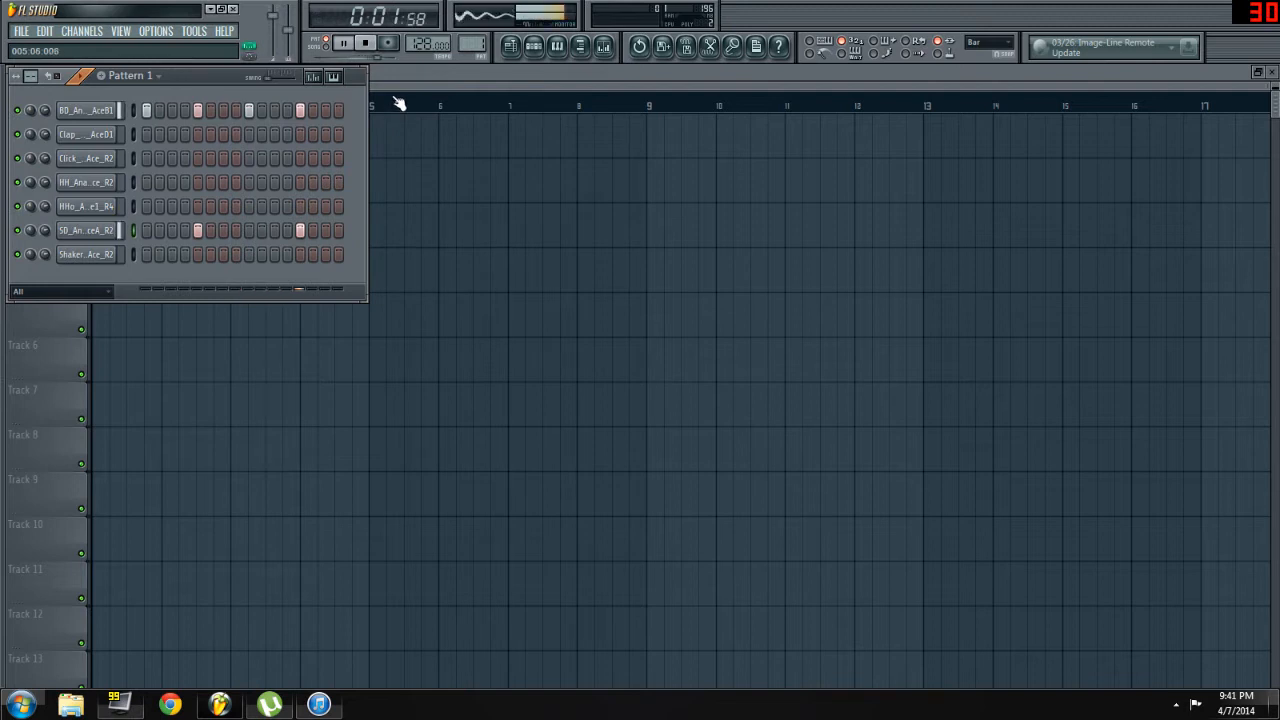
key("space")
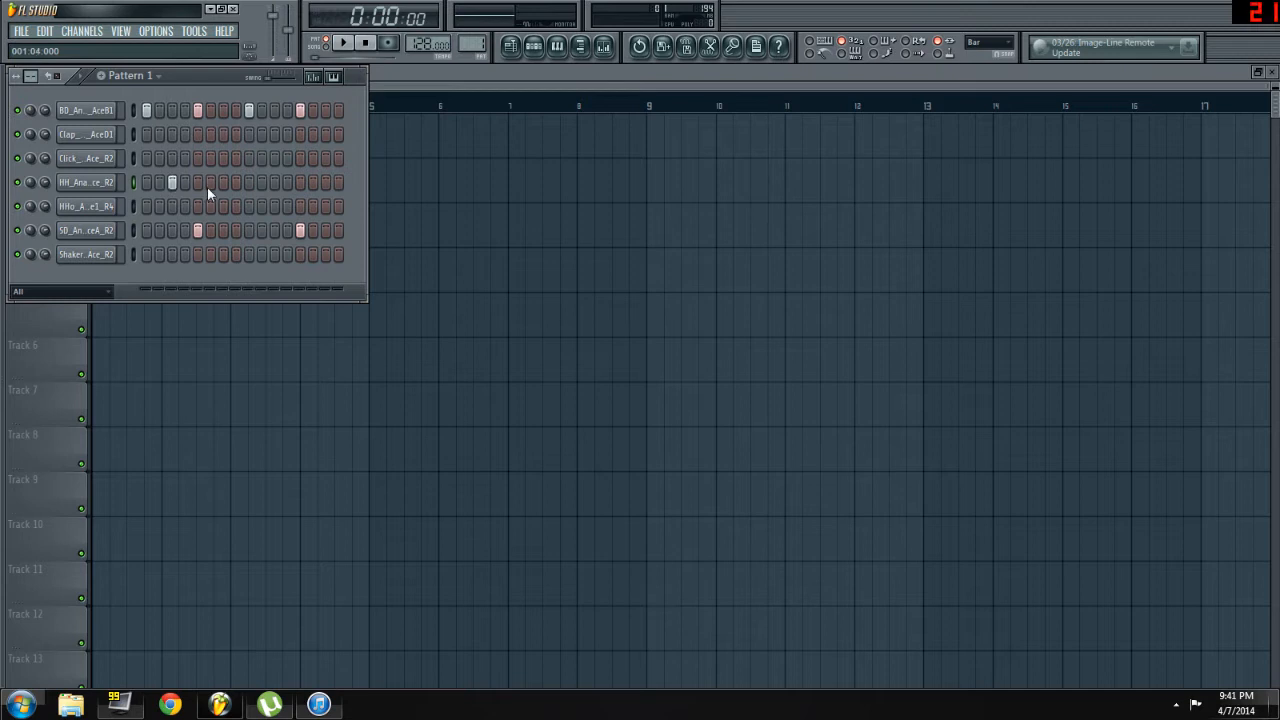
- Place HH_Analog_Ace_R2 hi-hats on steps 3, 7, 11 and 15, and play the pattern
left_click(331, 182)
key("space")
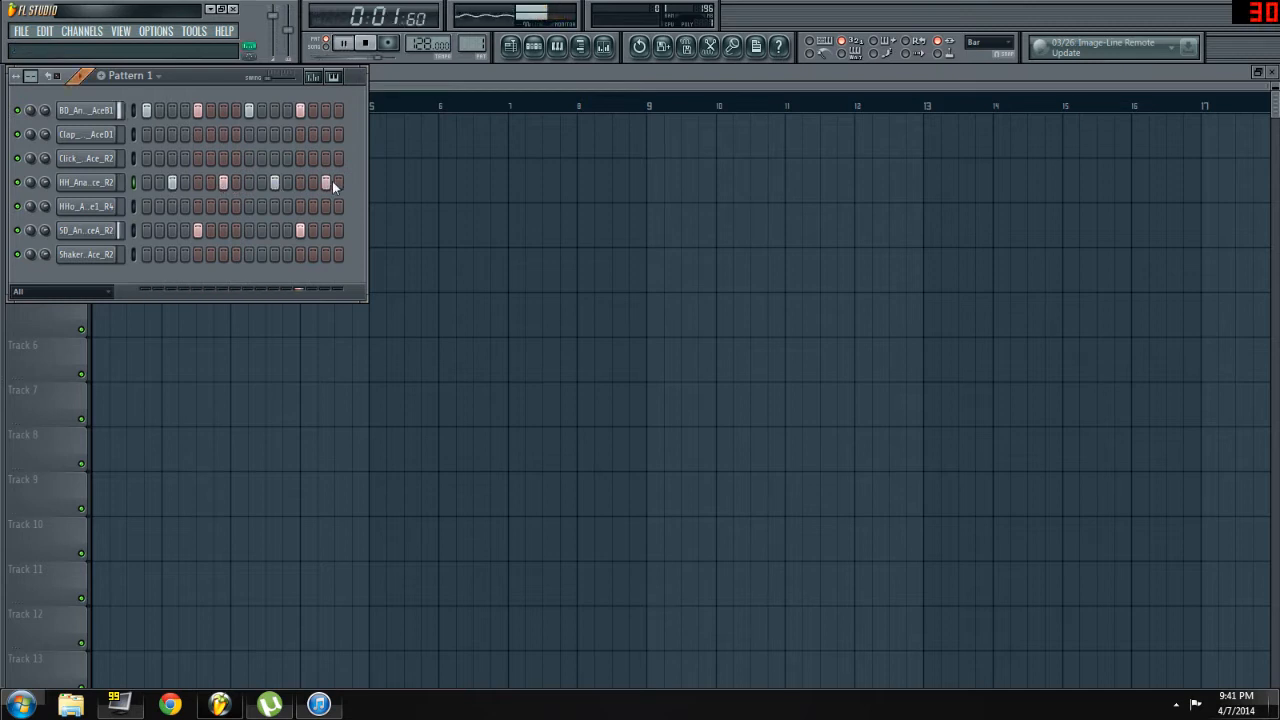
- Place an HHo_Analog_Ace1_R4 open hi-hat on step 11 and shorten its tail with the fade-out, checking the change in playback
key("space")
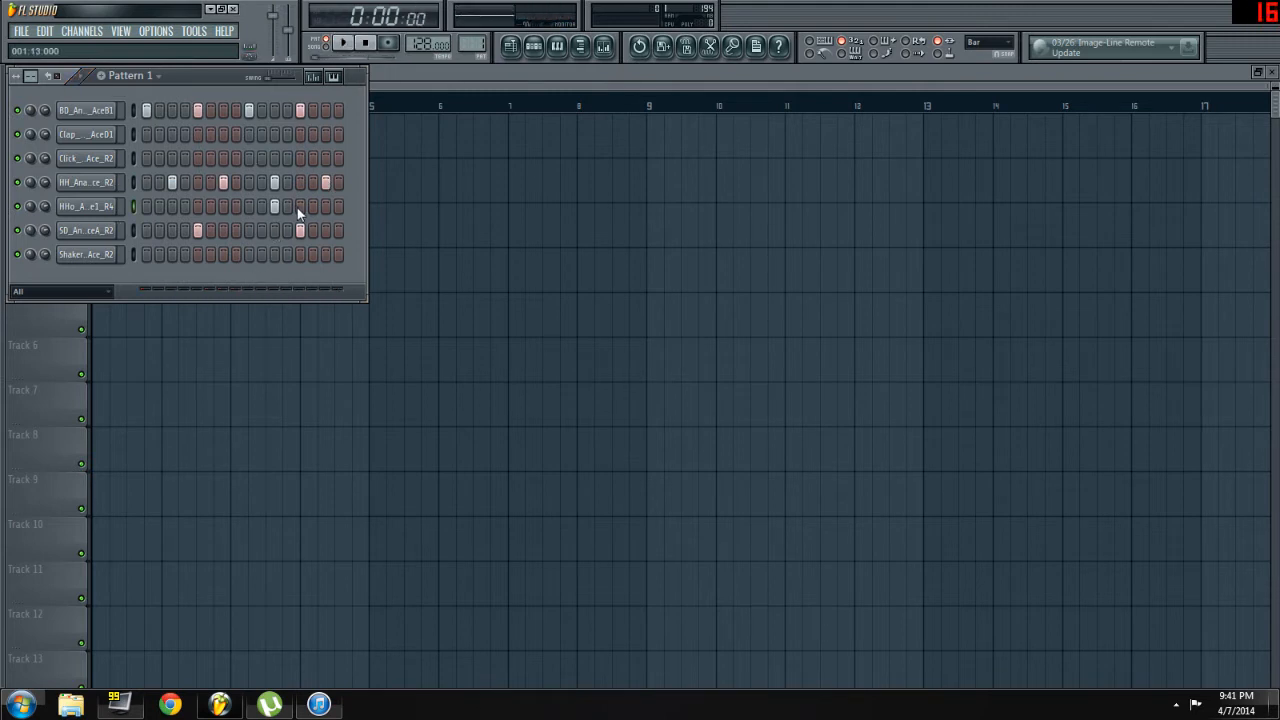
key("space")
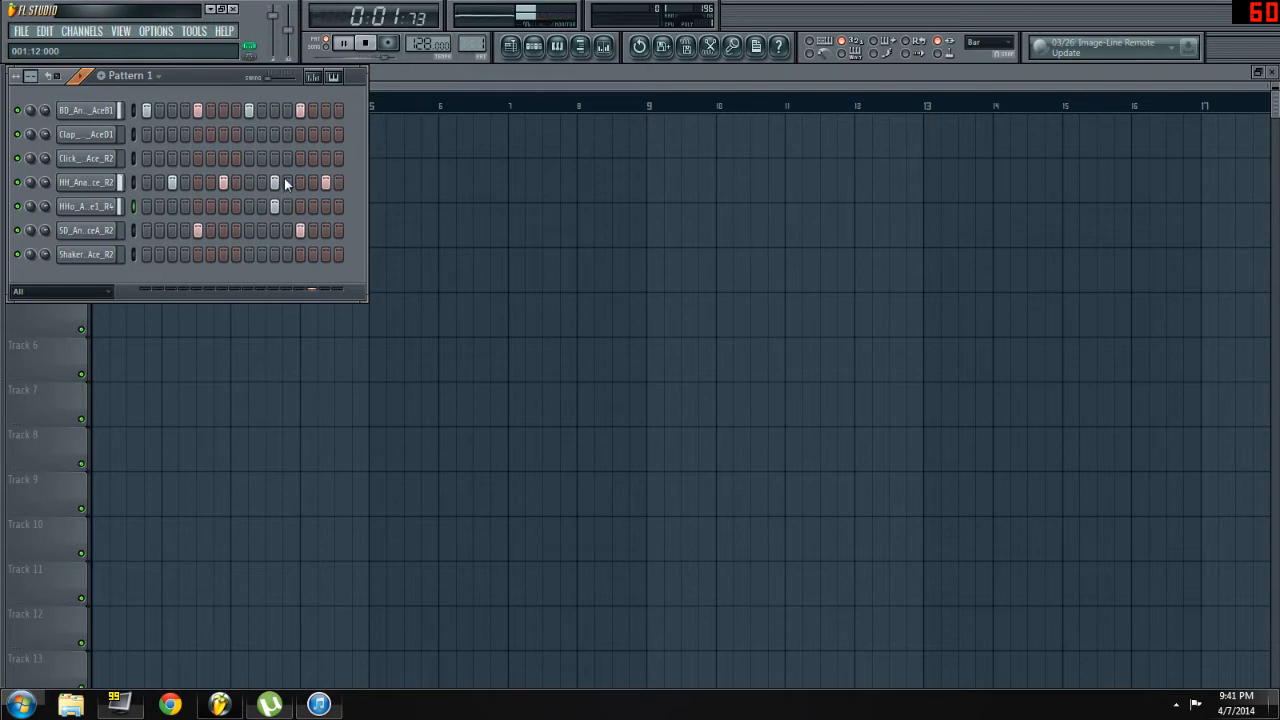
left_click(108, 207)
key("space")
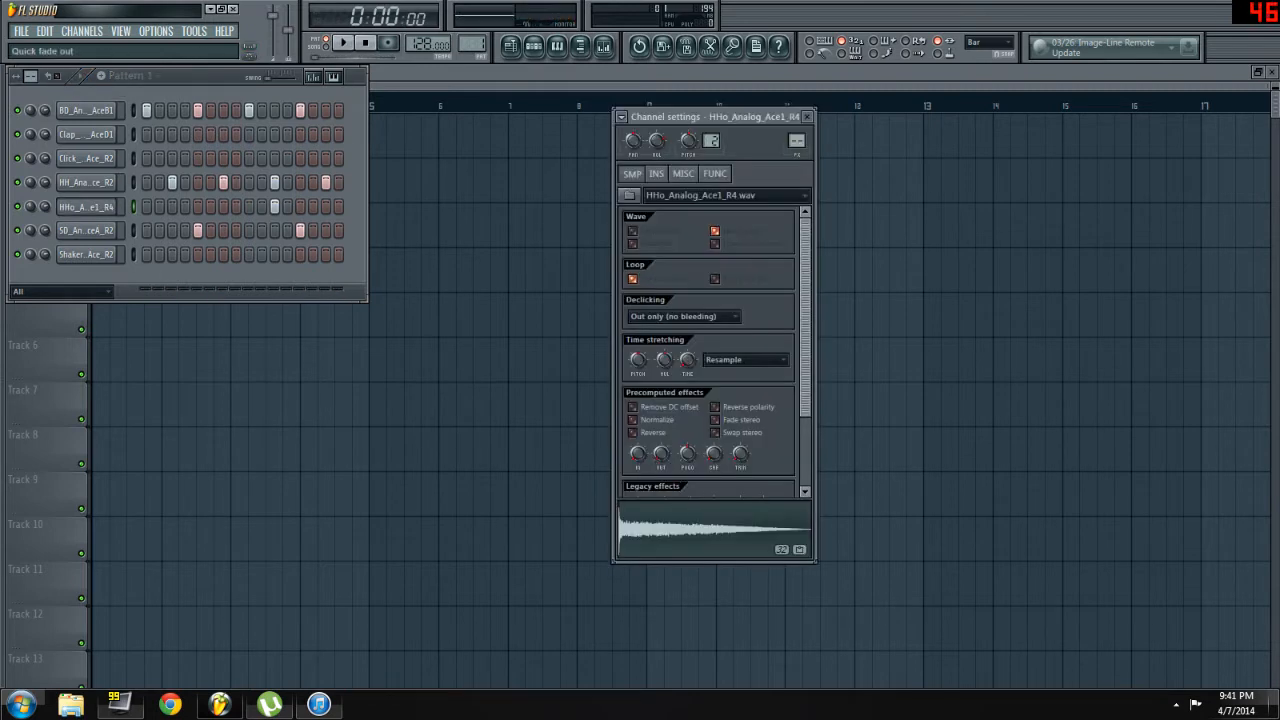
key("space")
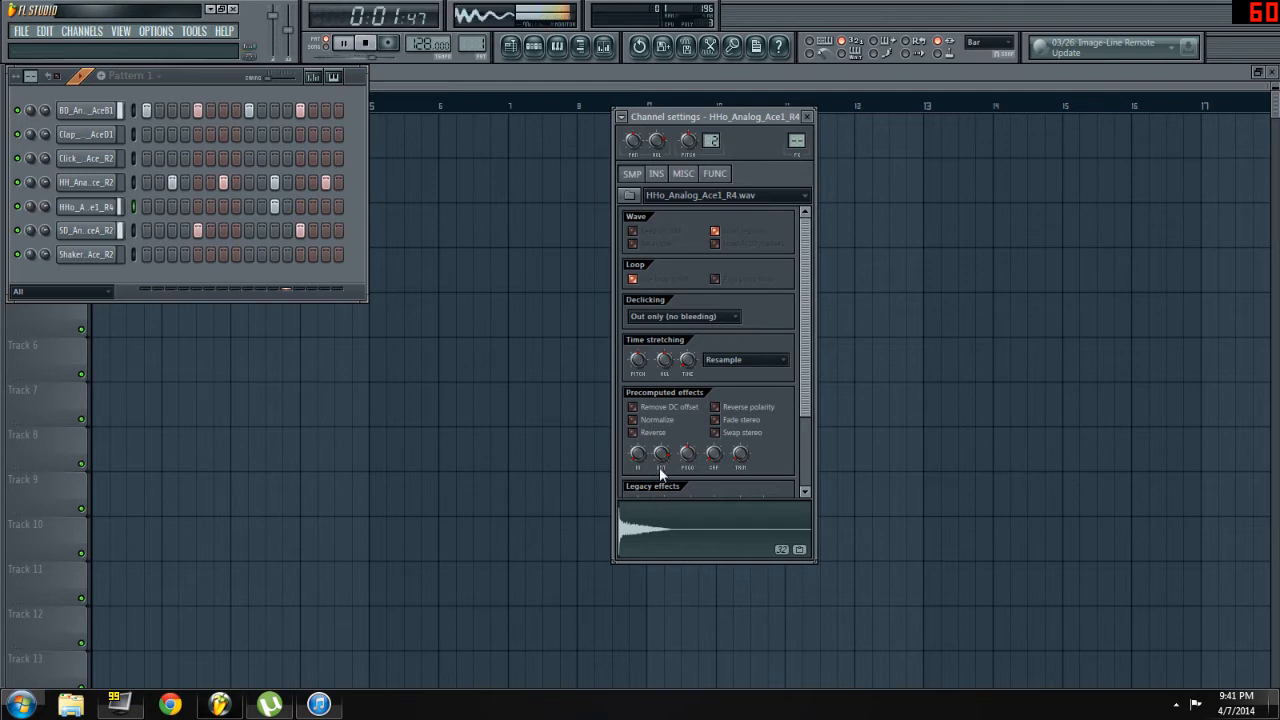
left_click(809, 118)
key("space")
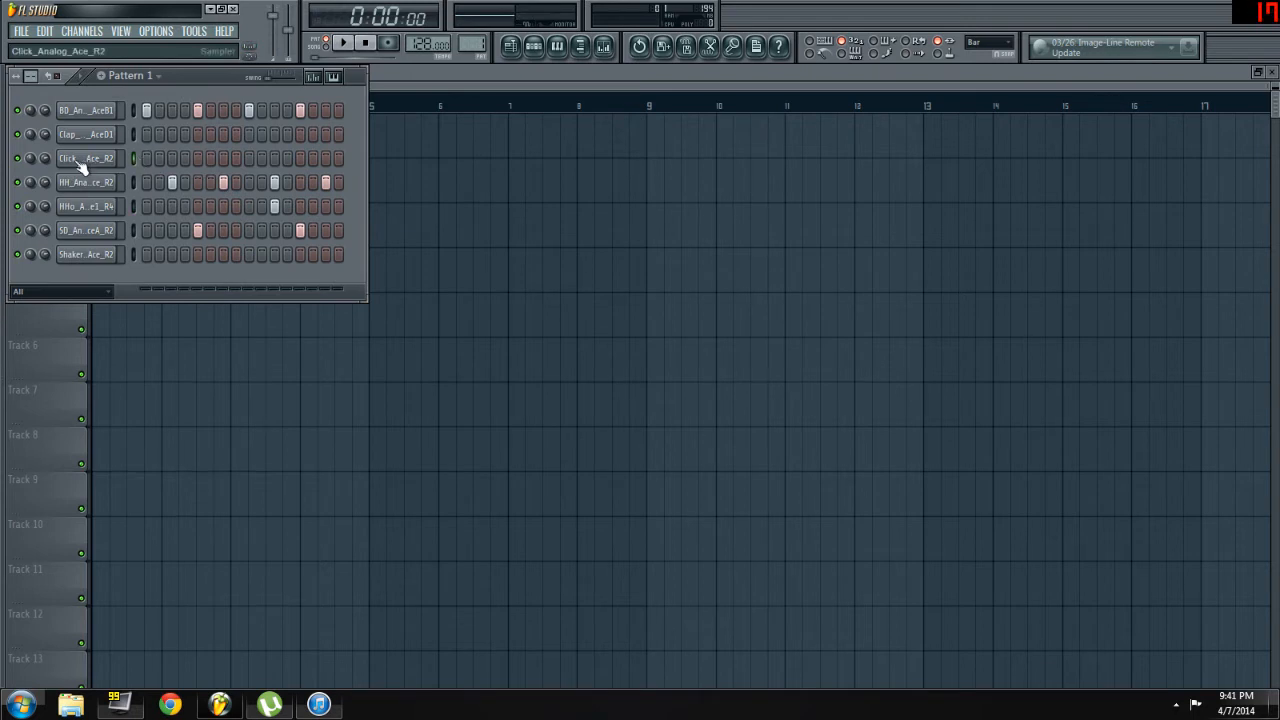
- Look through the GBfree_NOV2010 drum samples in the browser and hide the browser
key("alt+F8")
scroll(72, 232, "up", 15)
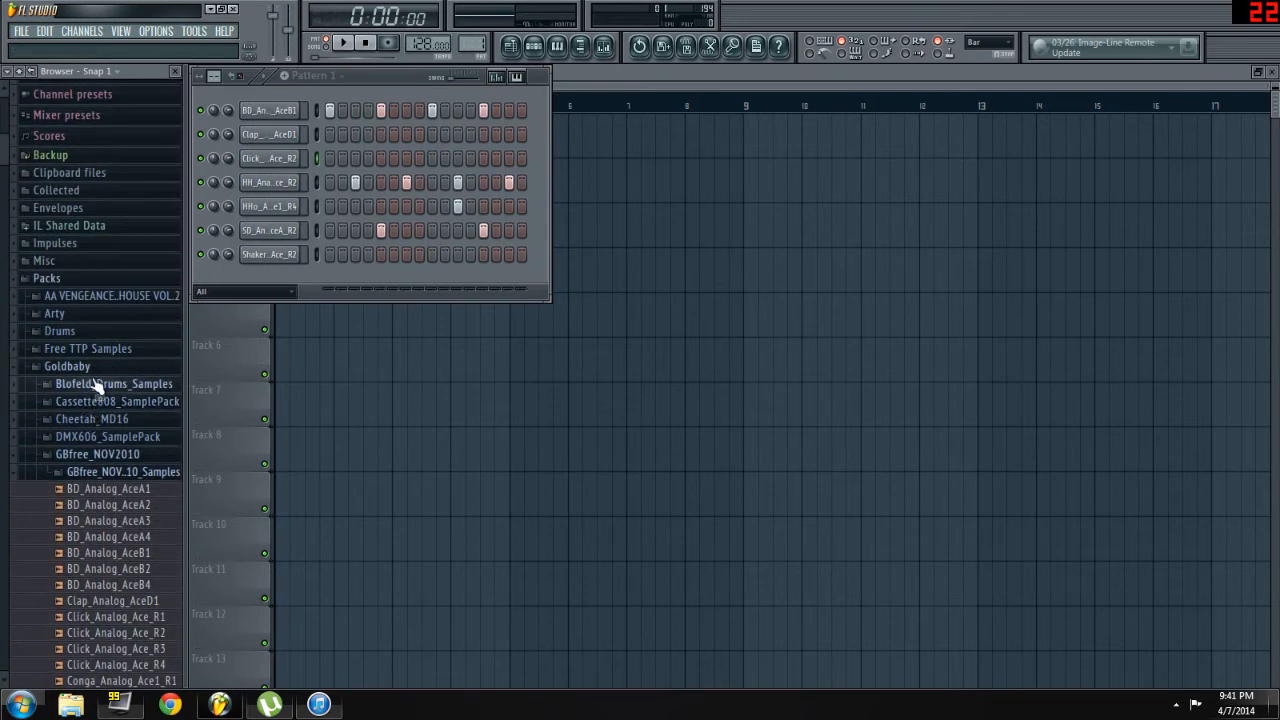
scroll(150, 378, "down", 15)
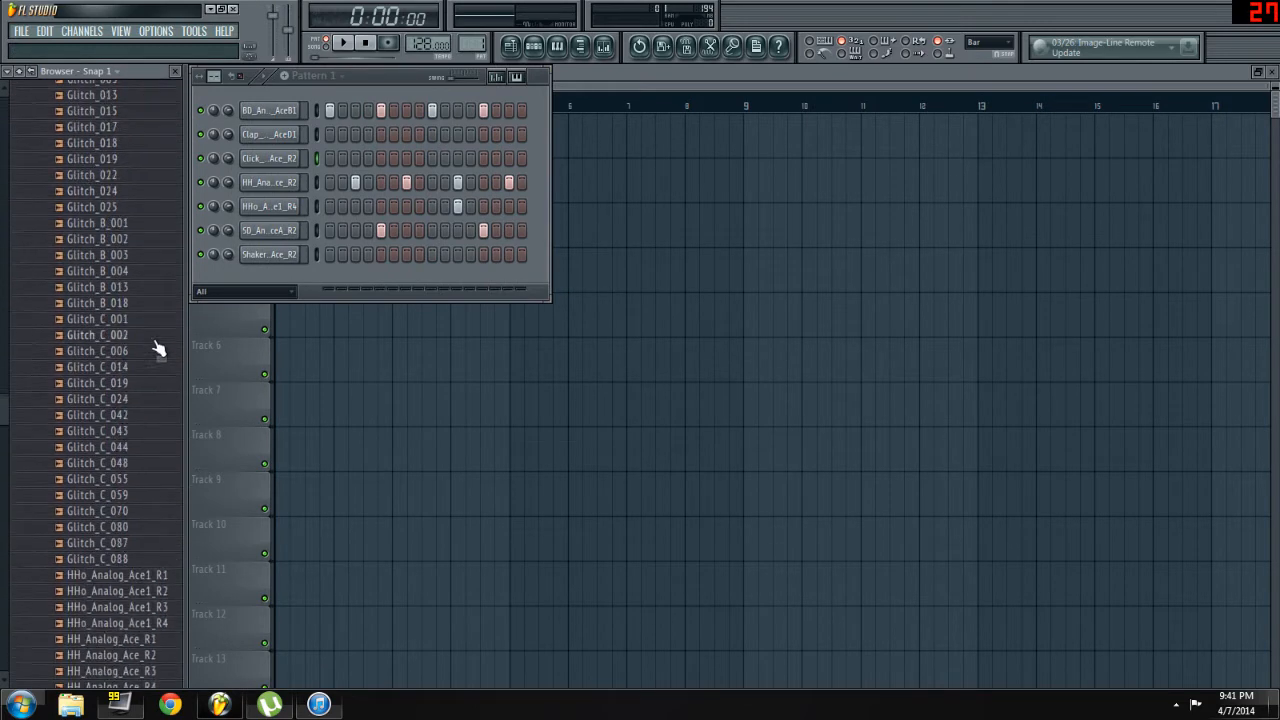
scroll(158, 340, "down", 12)
key("alt+F8")
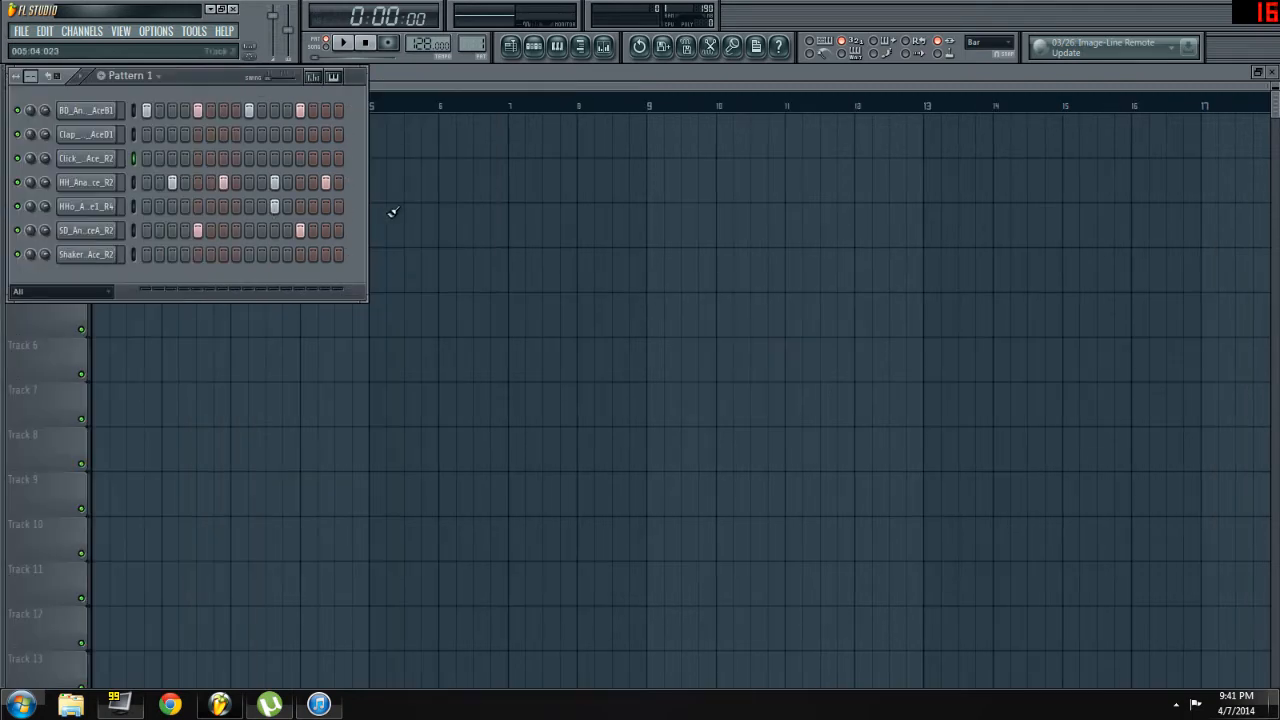
- Place Click_Analog_Ace_R2 hits on steps 10 and 16, discarding a trial hit on step 14, while listening to the pattern
left_click(338, 160)
key("space")
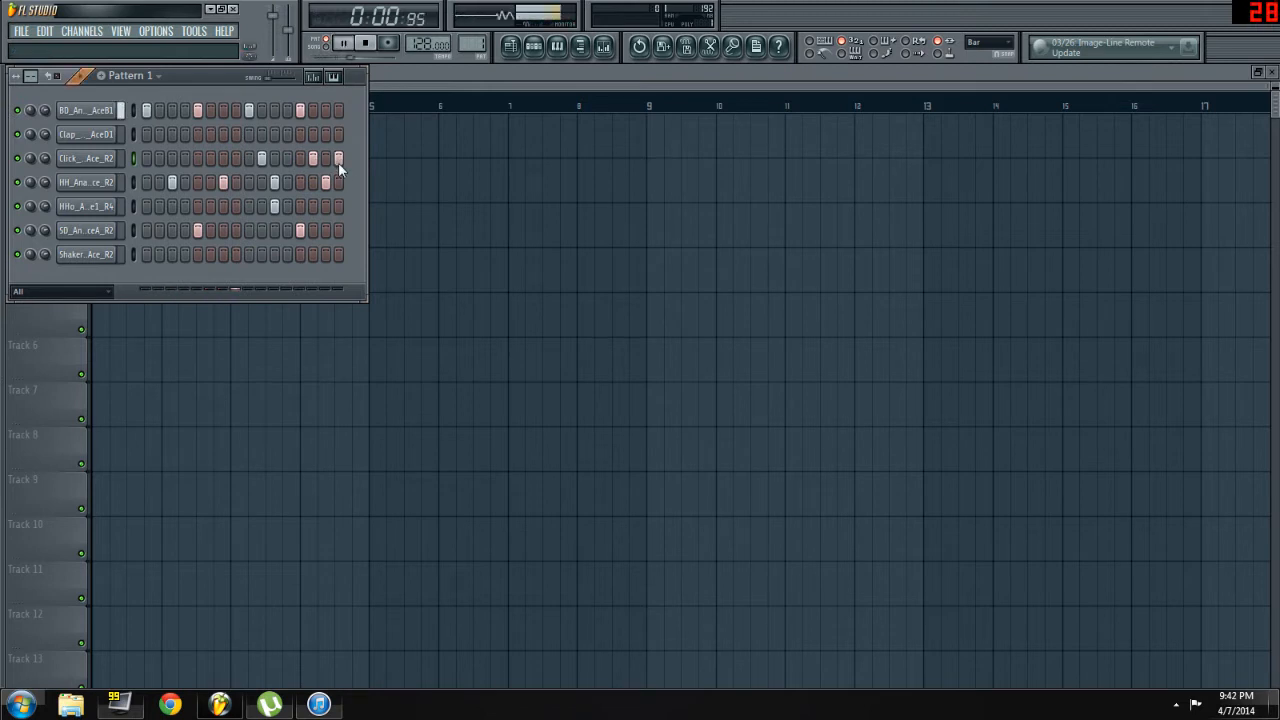
right_click(338, 160)
right_click(326, 160)
right_click(313, 160)
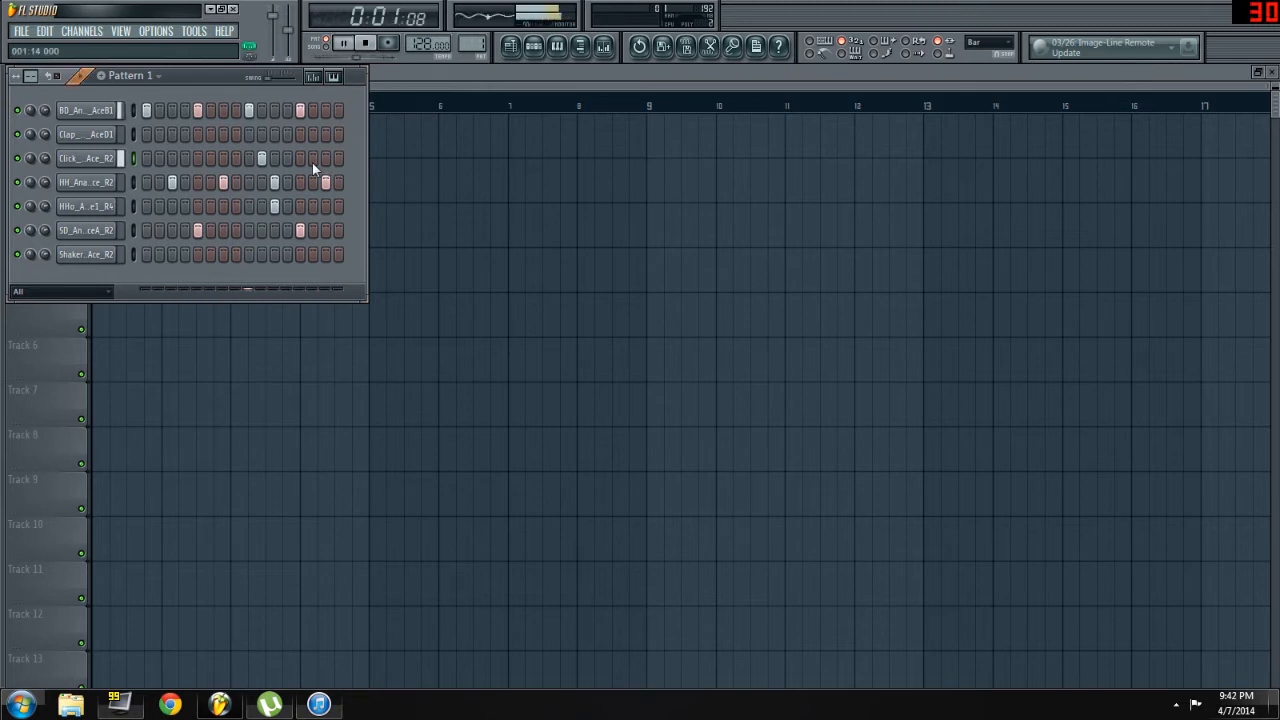
left_click(339, 159)
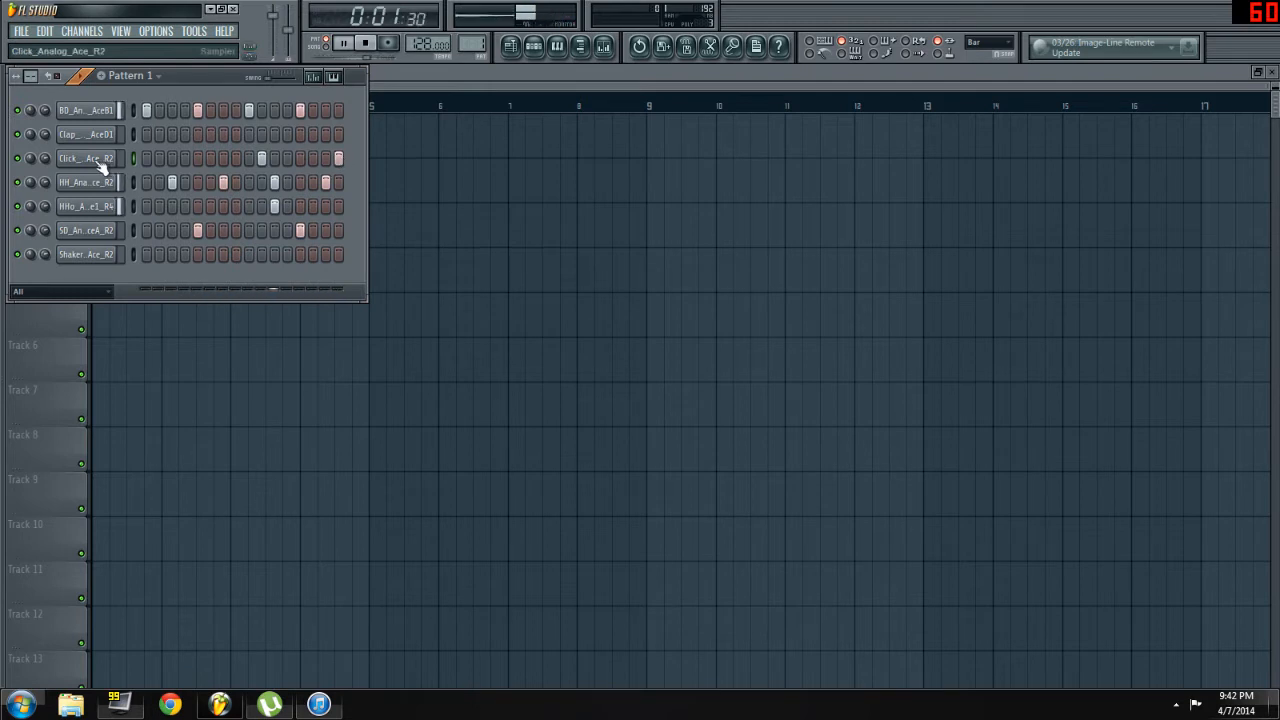
key("space")
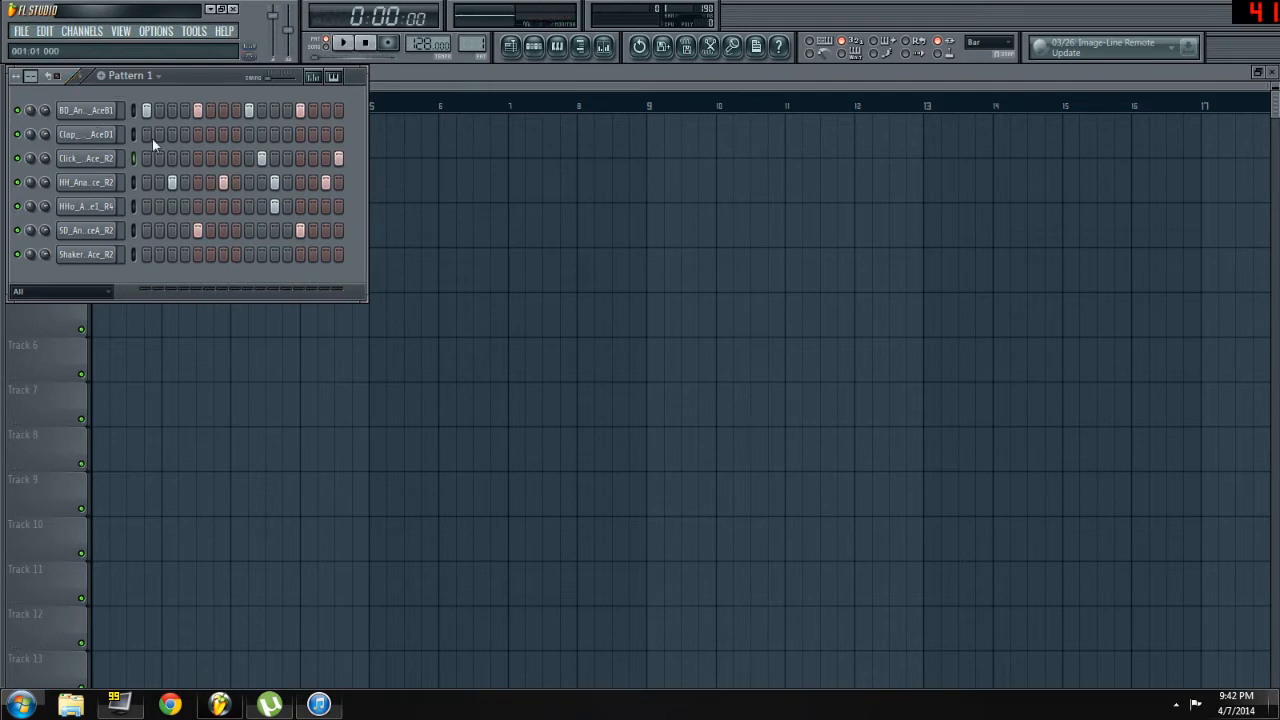
- Place Clap_Analog_AceD1 hits on steps 5 and 13 and shorten the sample with its fade-out, comparing the sound in playback
left_click(197, 134)
left_click(110, 148)
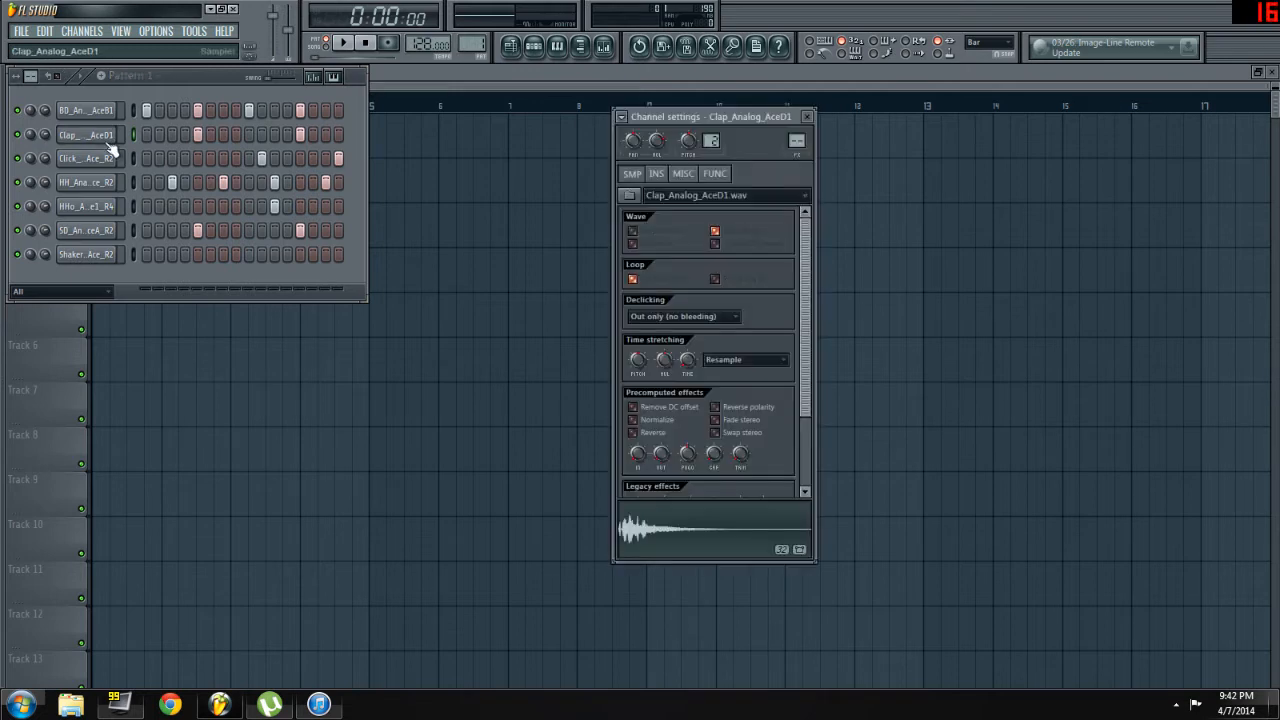
key("space")
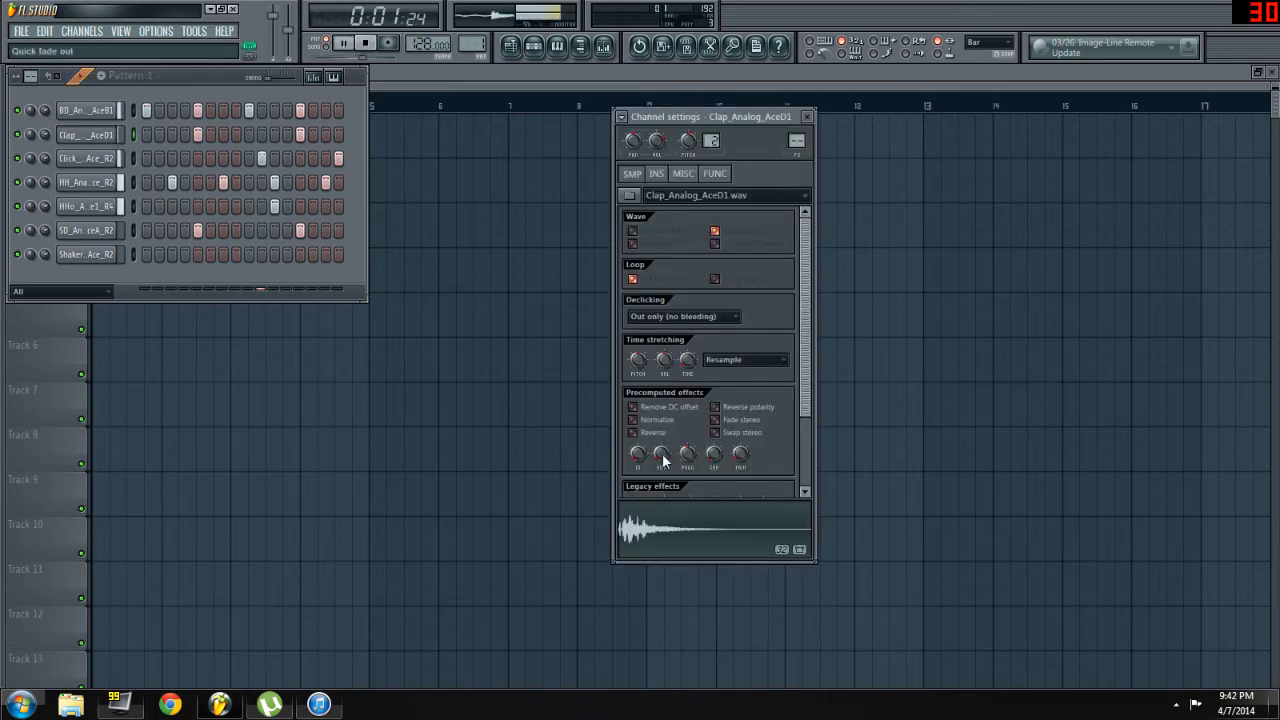
key("space")
key("space")
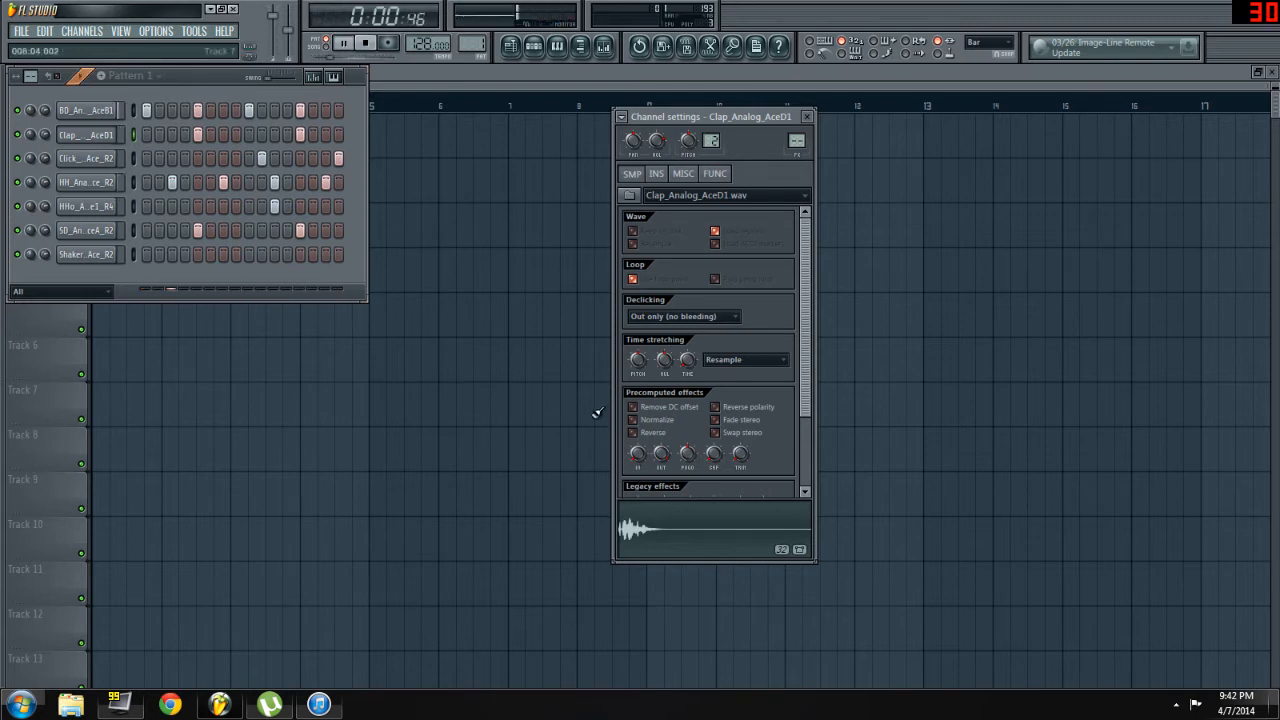
key("space")
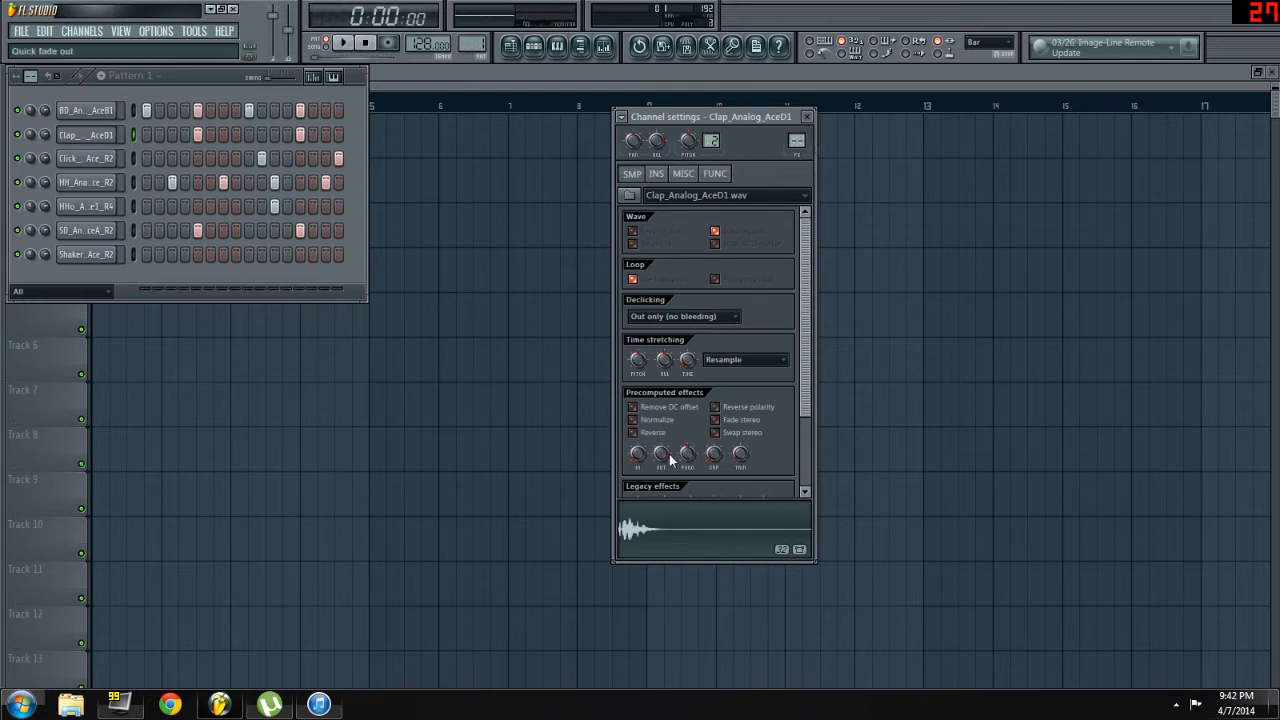
- Reset the clap's fade-out to hear its full tail in the pattern, readjust it and close the channel settings
left_click_drag(668, 455, 668, 490)
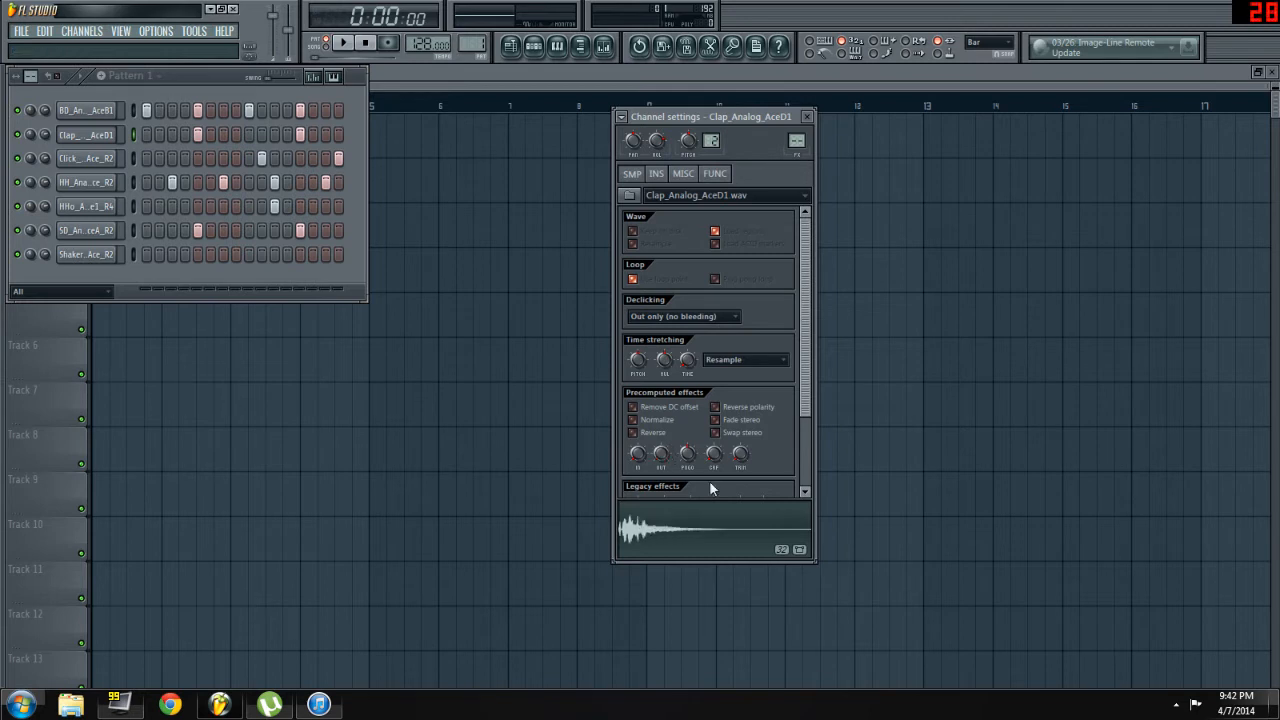
key("space")
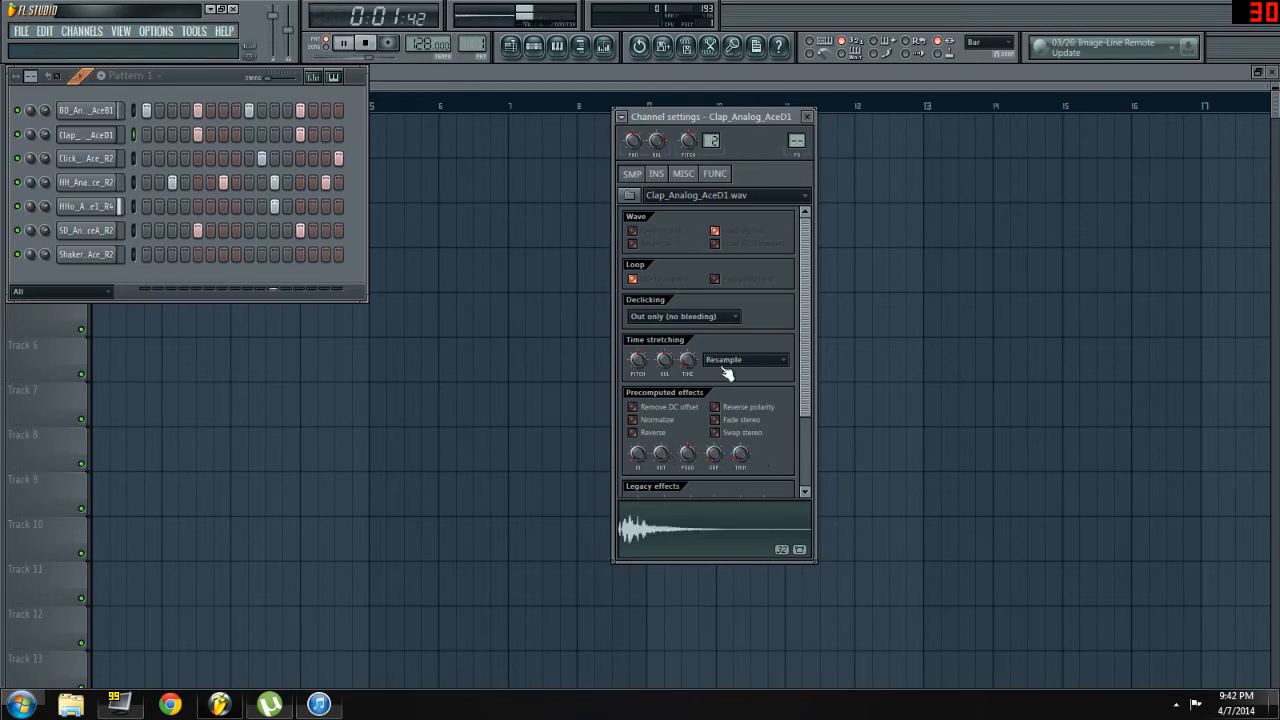
key("space")
left_click_drag(663, 459, 663, 430)
left_click(810, 117)
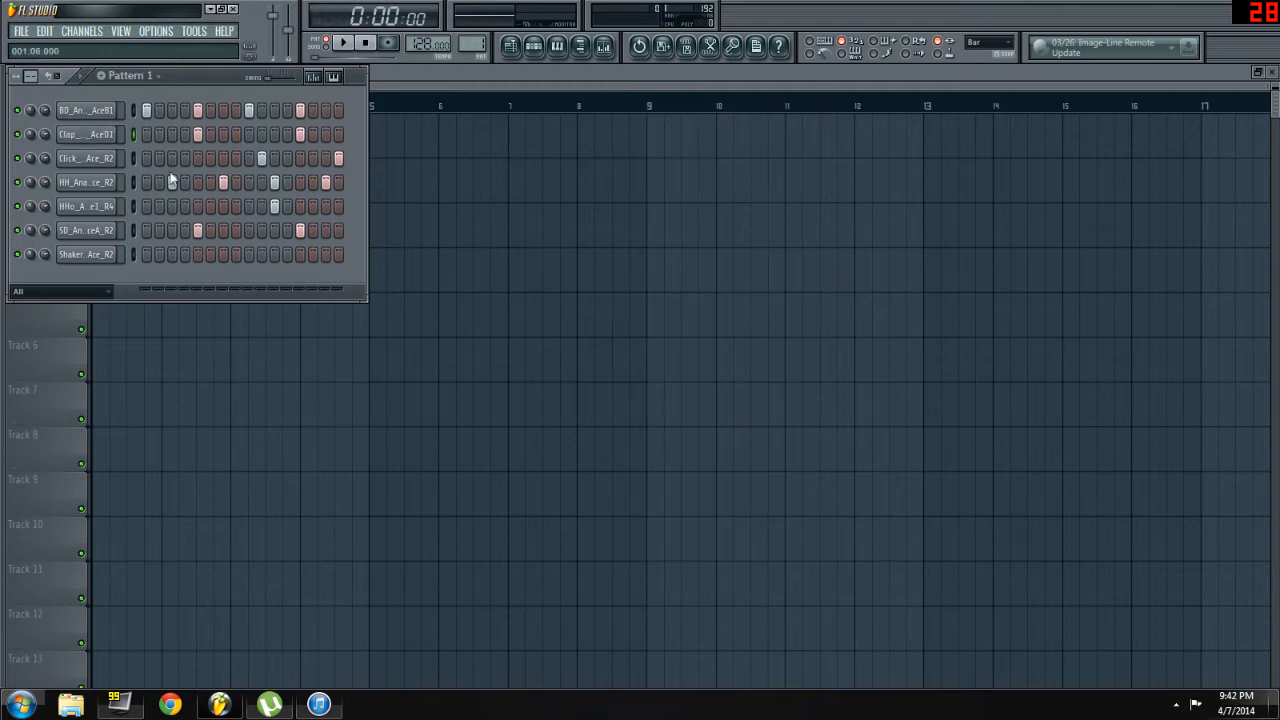
- Increase the fade-out on Clap_Analog_AceD1 to cut its tail short, listen to the pattern and close the channel settings
left_click(100, 140)
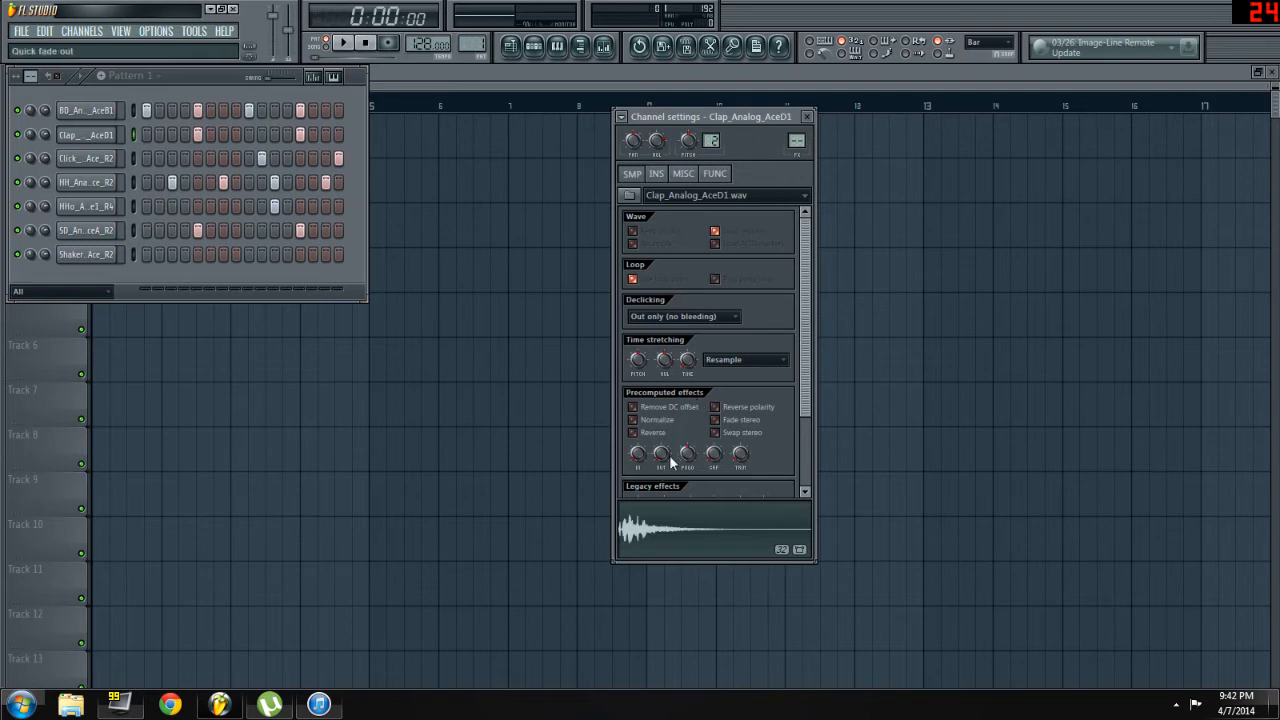
left_click_drag(665, 463, 665, 420)
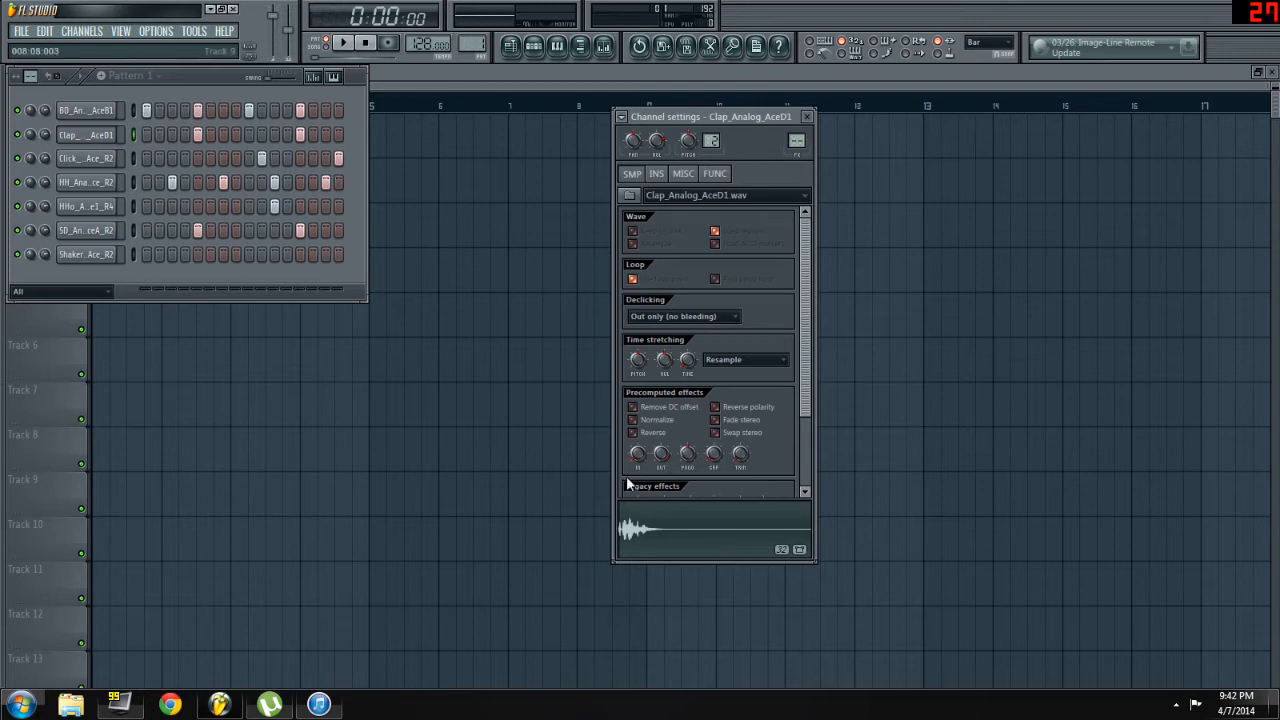
left_click_drag(661, 453, 563, 420)
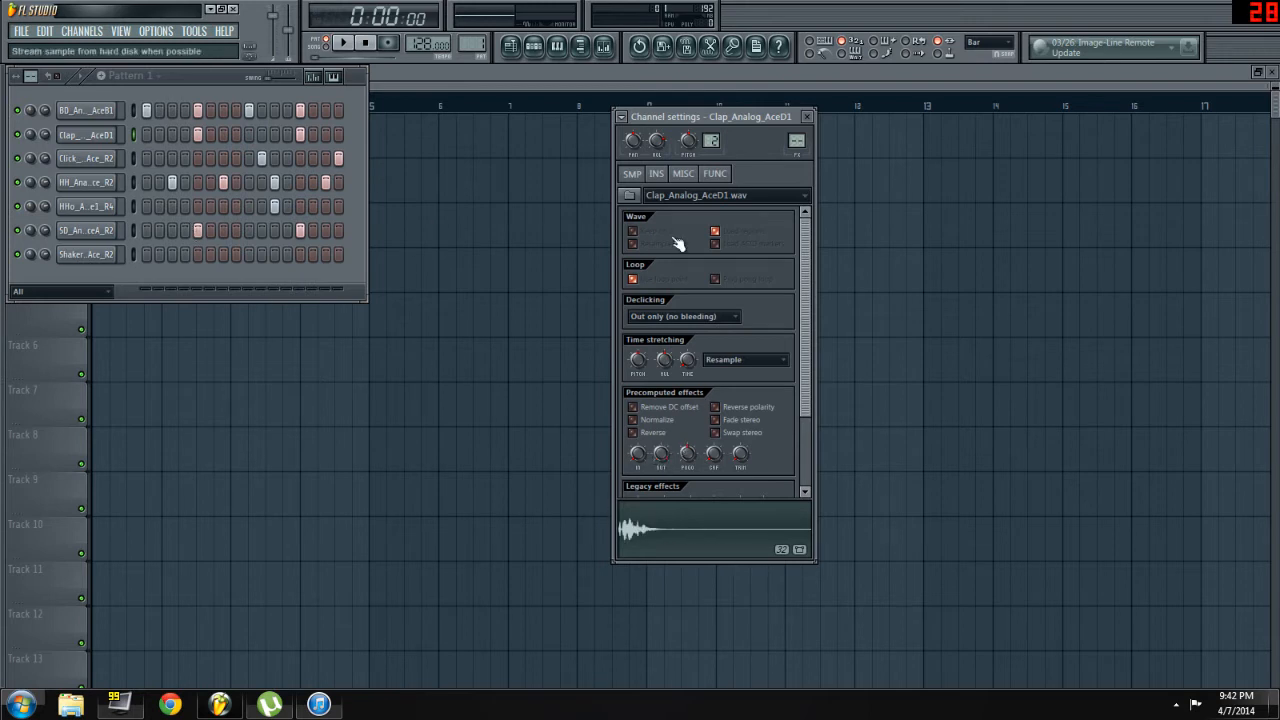
key("space")
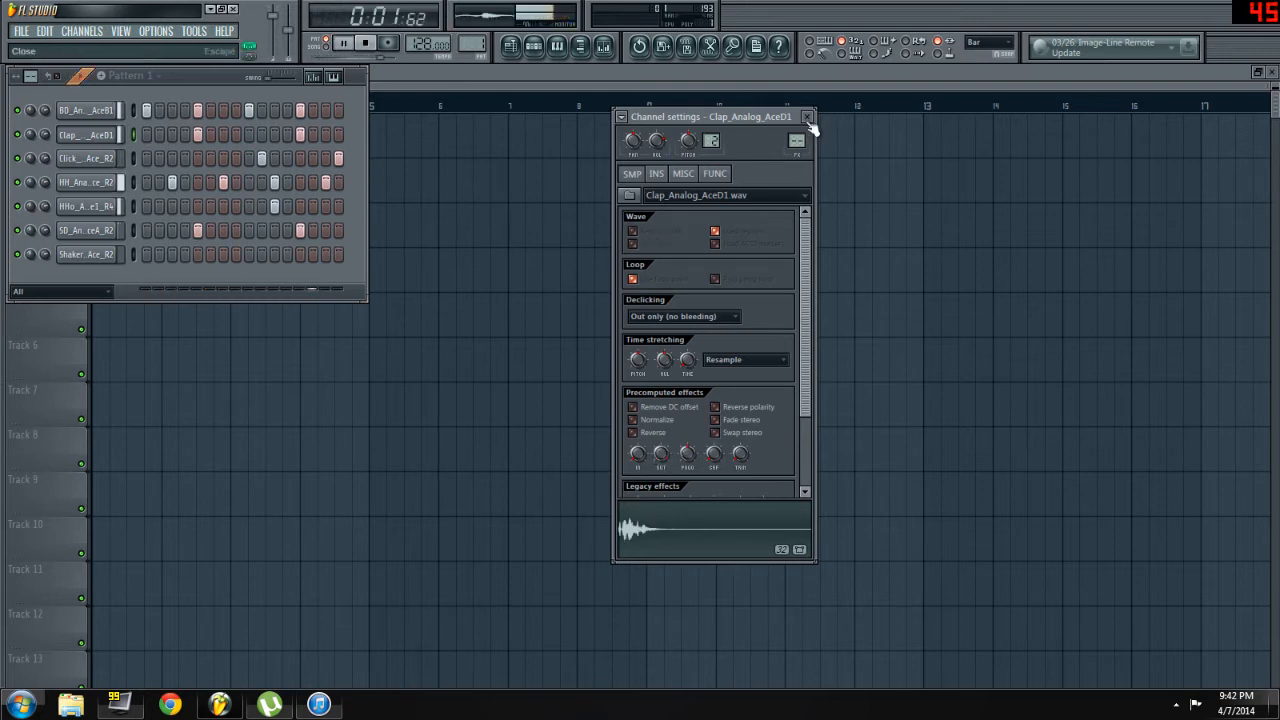
left_click(807, 116)
key("space")
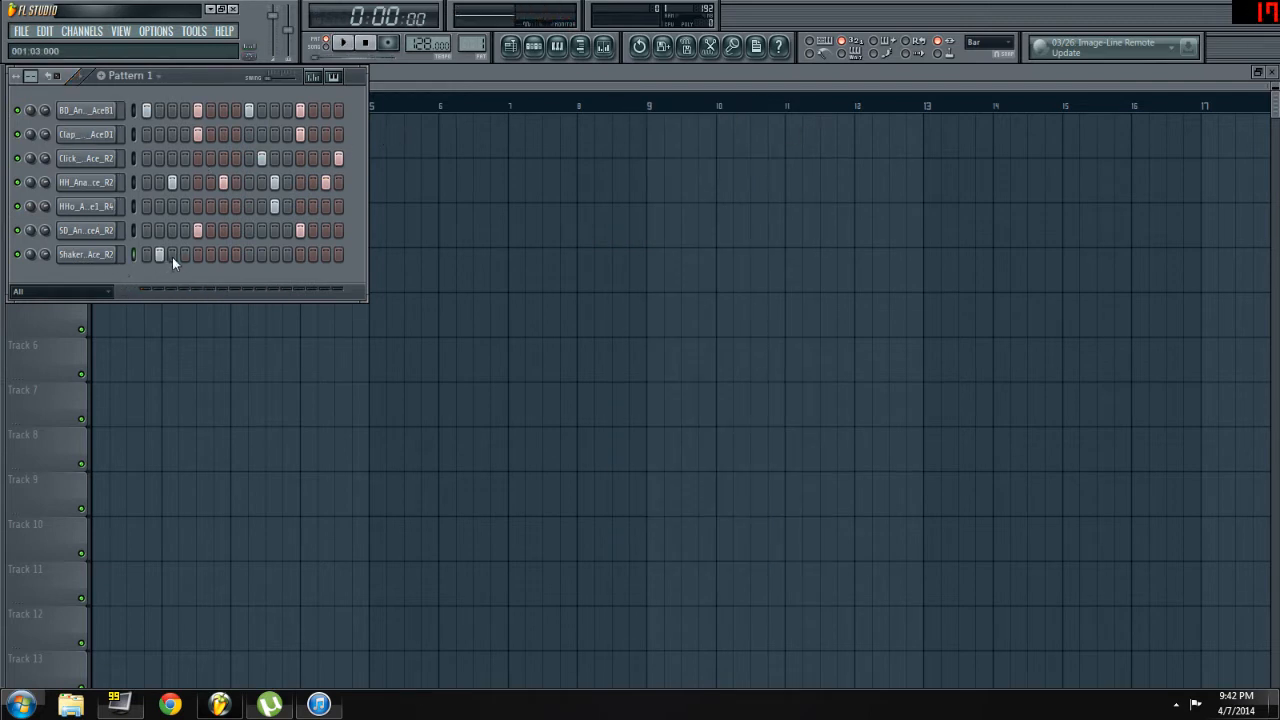
- Try Shaker_Analog_Ace_R2 hits on steps 2–4, 6–8, 10–12 and 14–16 in playback, and erase them
key("space")
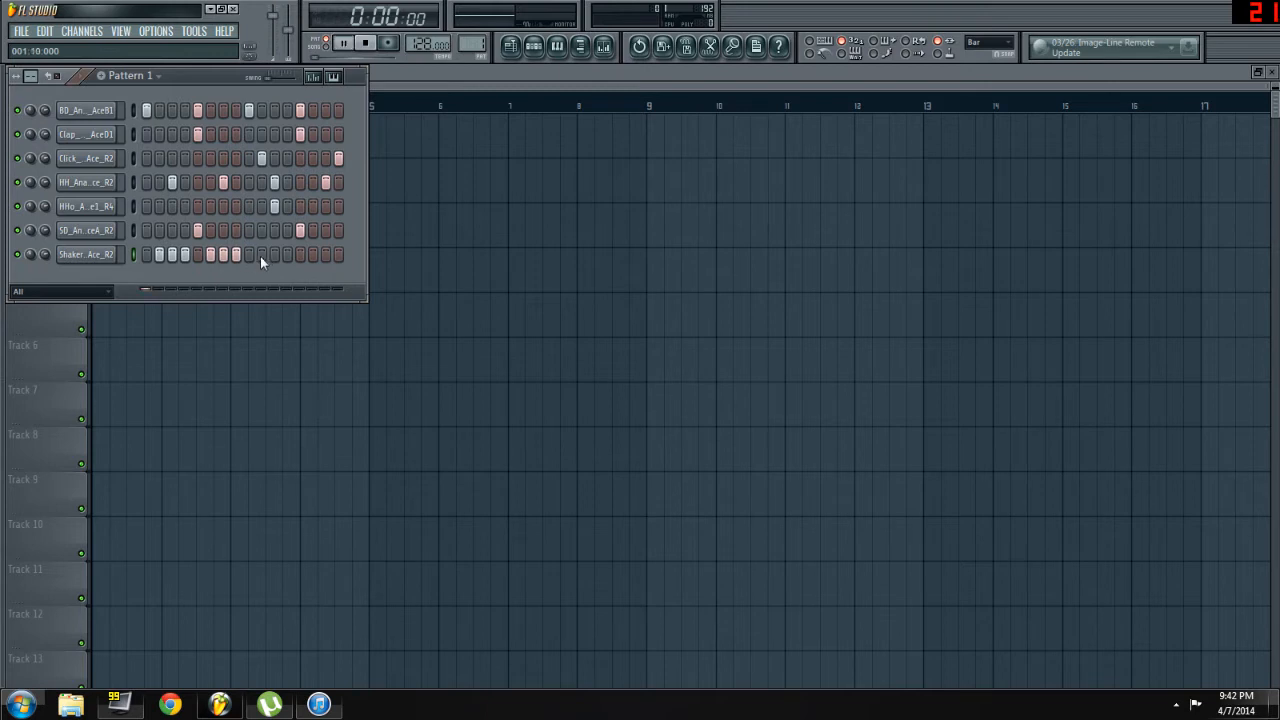
left_click_drag(260, 256, 349, 258)
key("space")
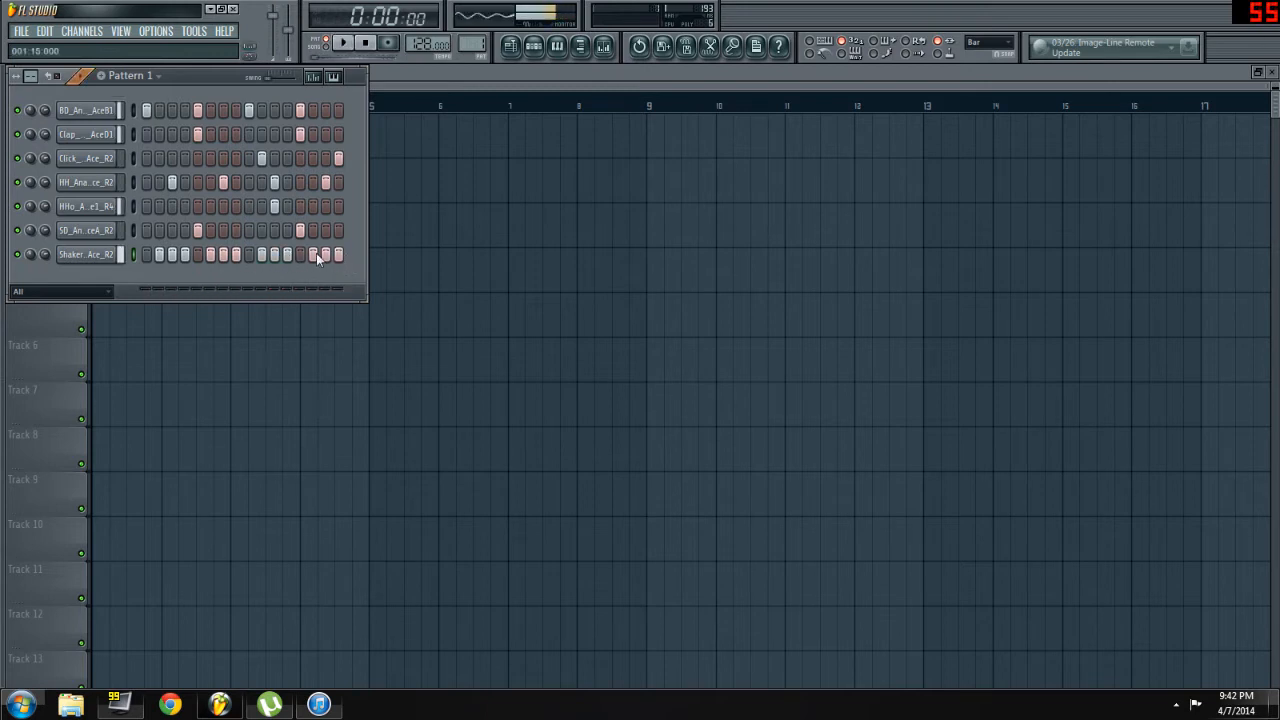
mouse_move(216, 260)
left_mouse_down()
mouse_move(139, 255)
mouse_move(162, 257)
left_mouse_up()
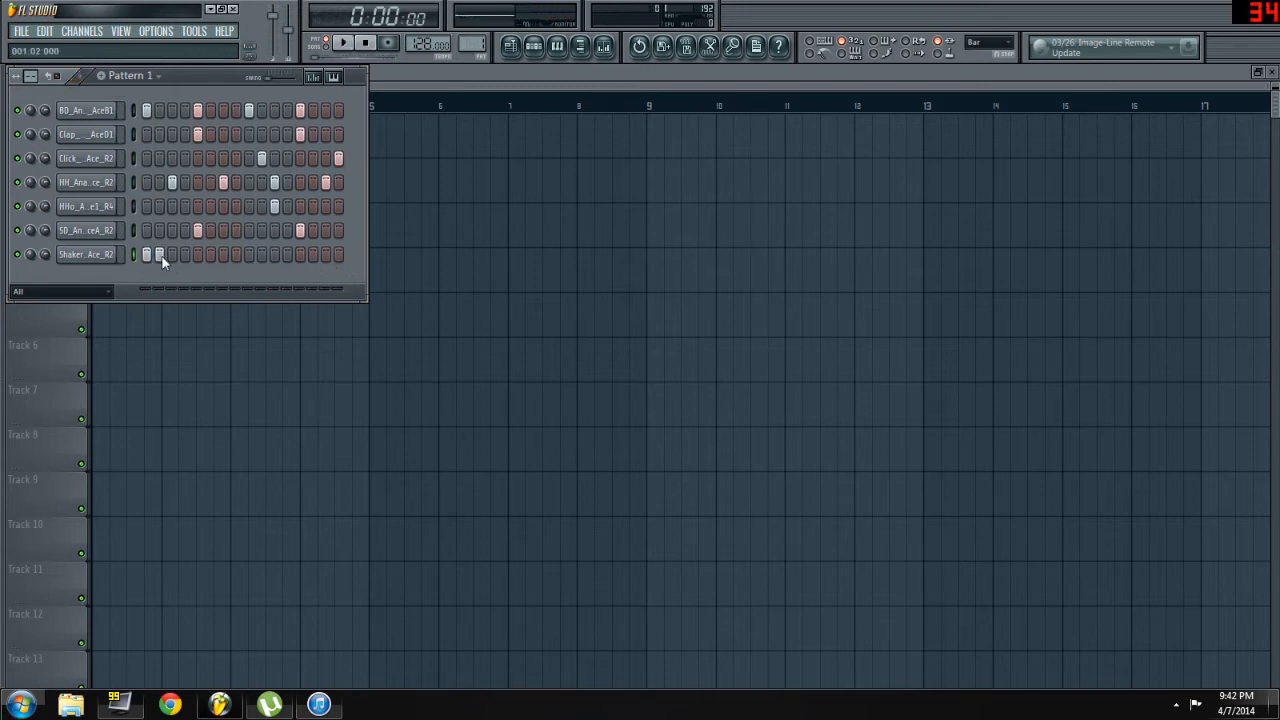
- Try shaker hits on steps 1, 3, 5, 7, 10, 13 and 15 during playback, then clear the row and stop
right_click(162, 257)
left_click(173, 257)
key("space")
left_click(198, 256)
left_click(223, 256)
left_click(262, 256)
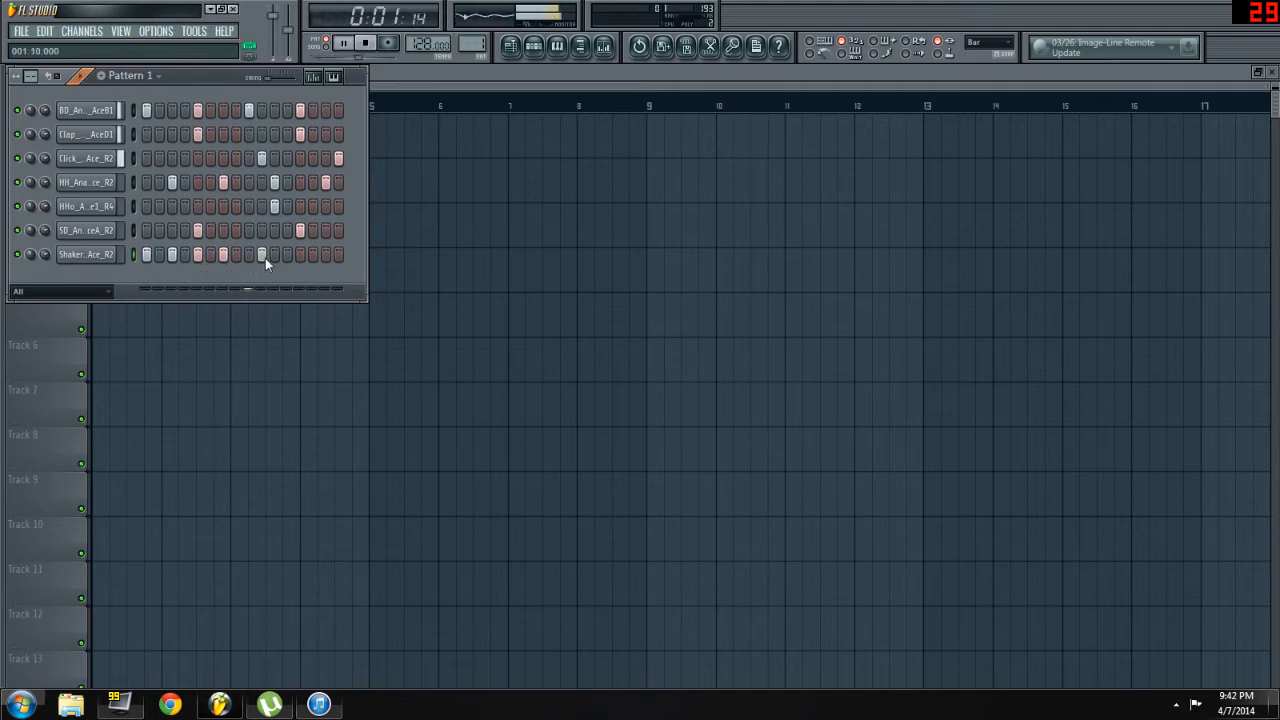
left_click(300, 256)
left_click(325, 256)
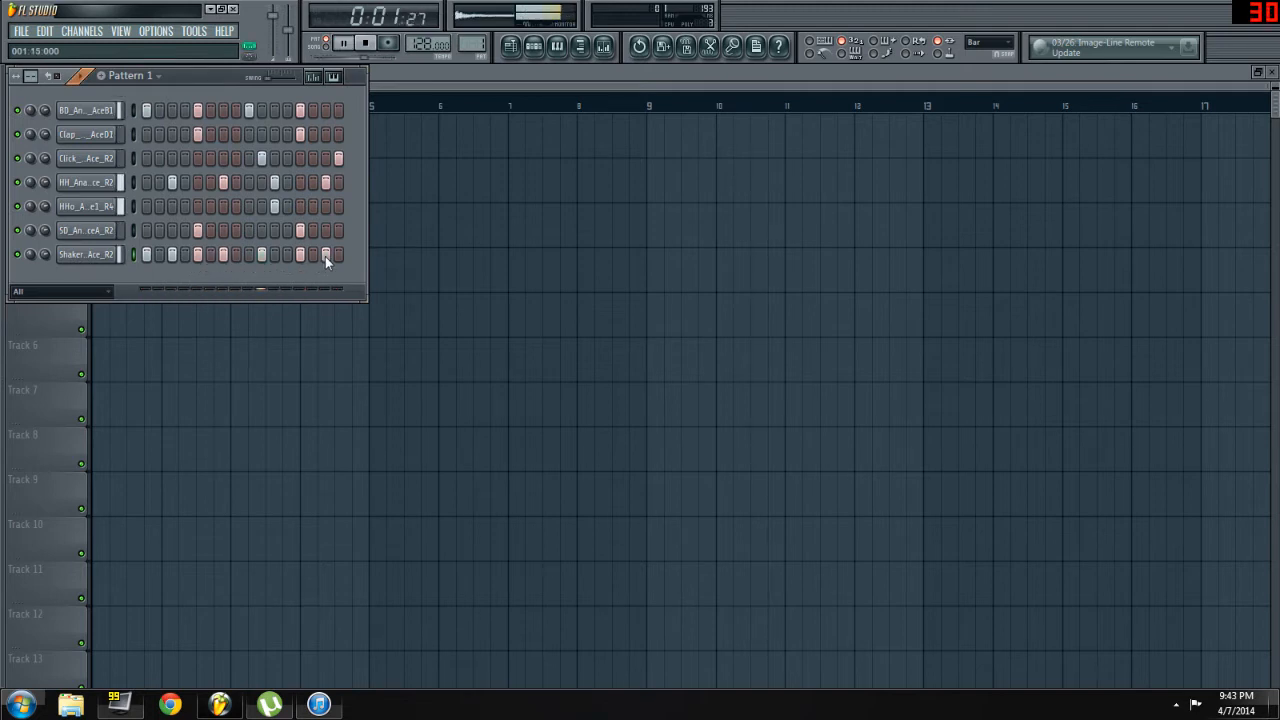
mouse_move(322, 254)
left_mouse_down()
mouse_move(170, 267)
mouse_move(116, 249)
left_mouse_up()
key("space")
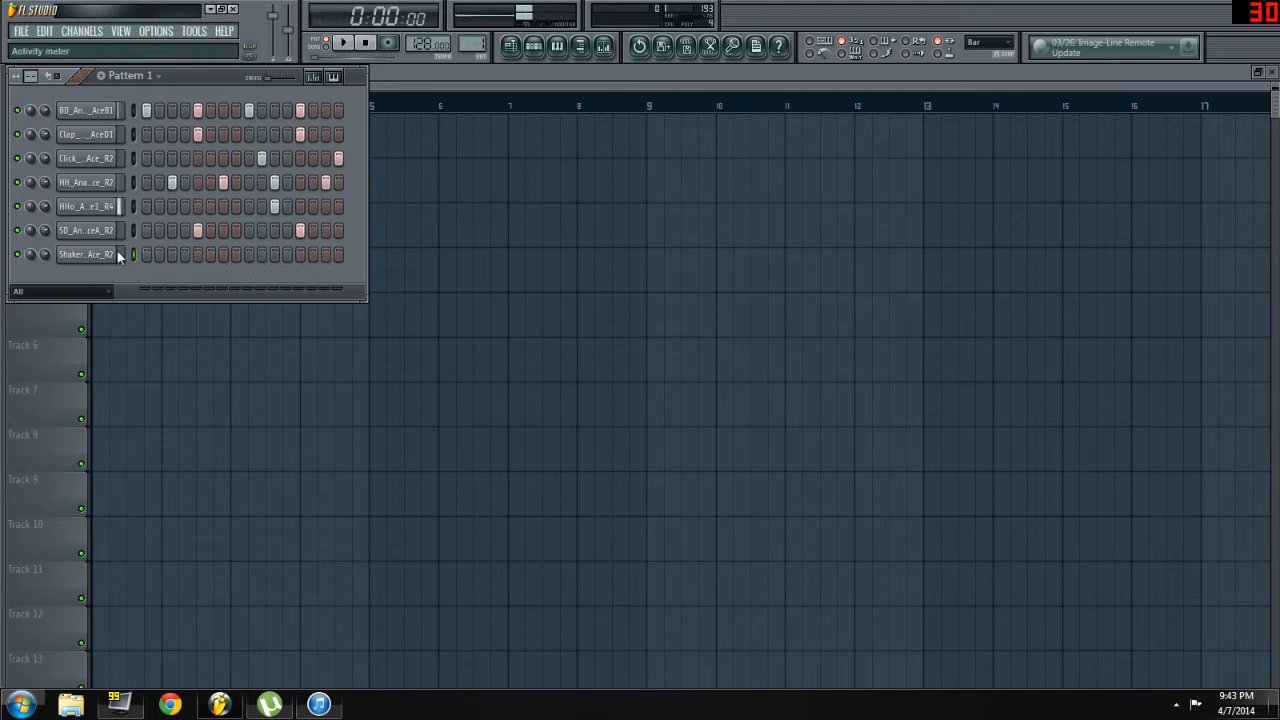
left_click(100, 254)
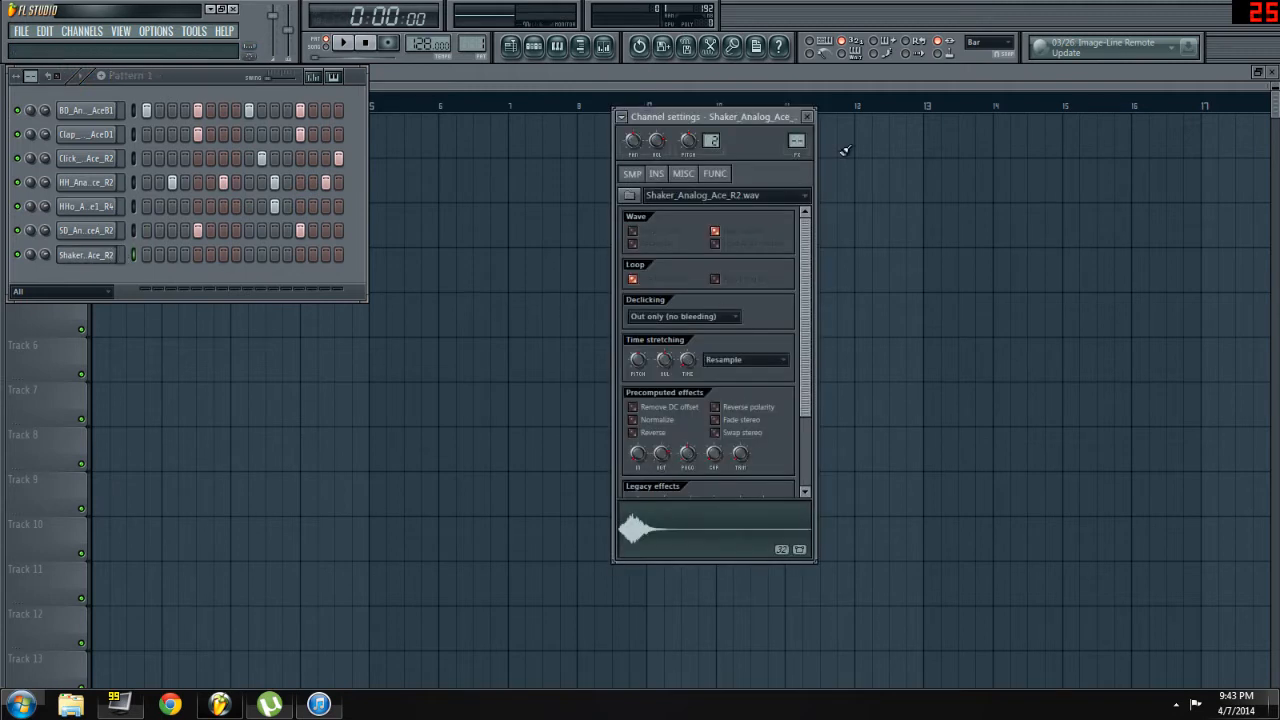
left_click(809, 117)
right_click(117, 252)
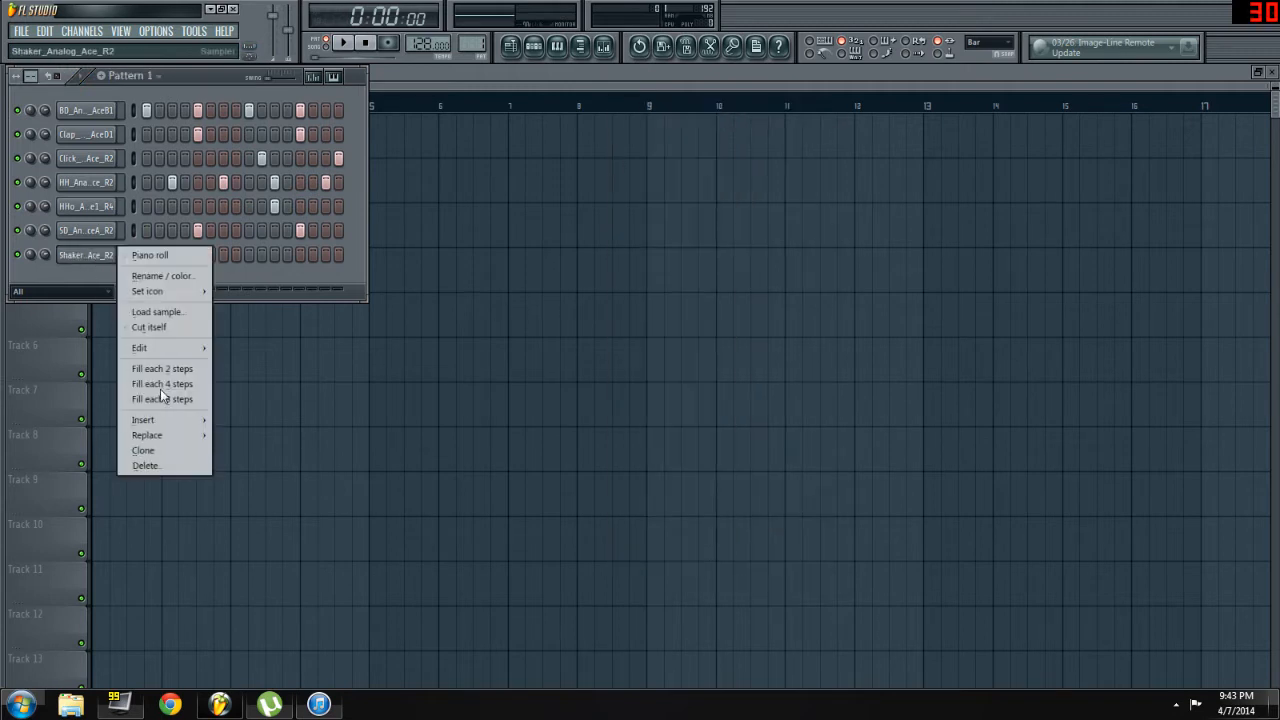
left_click(82, 275)
right_click(117, 250)
left_click(140, 291)
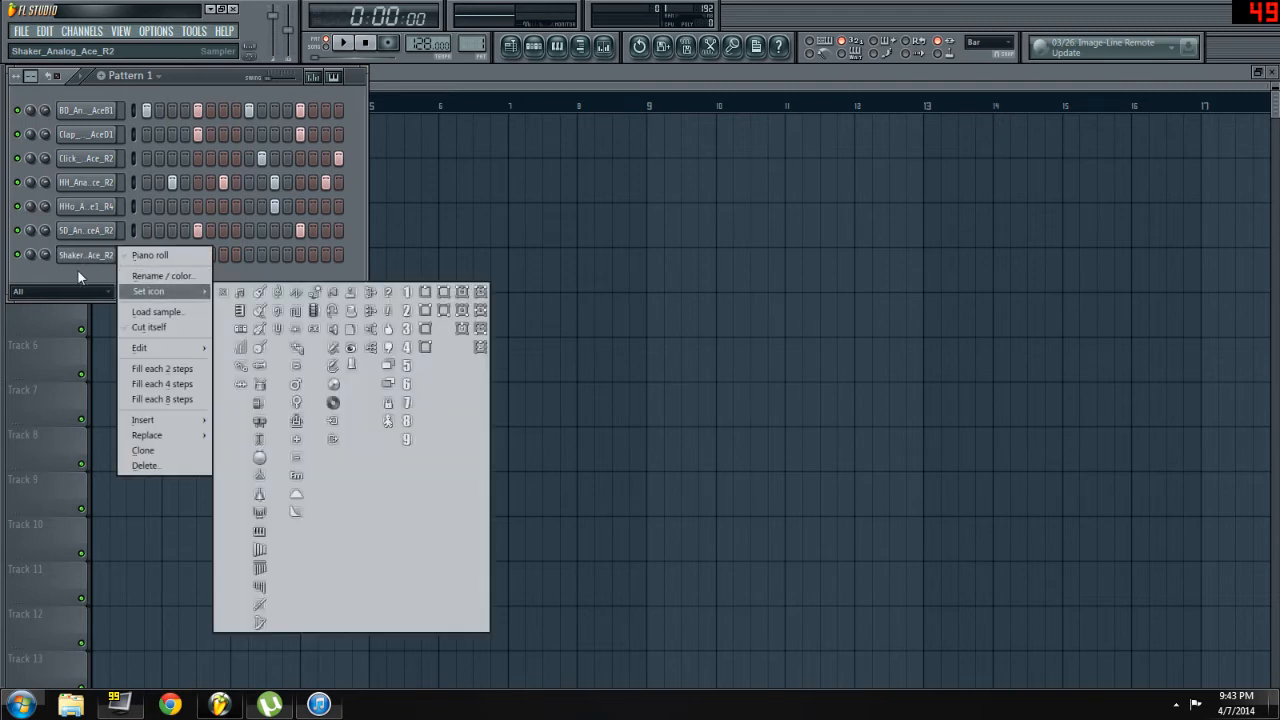
left_click(77, 269)
- Delete the Shaker_Analog_Ace_R2 channel from the step sequencer
right_click(81, 256)
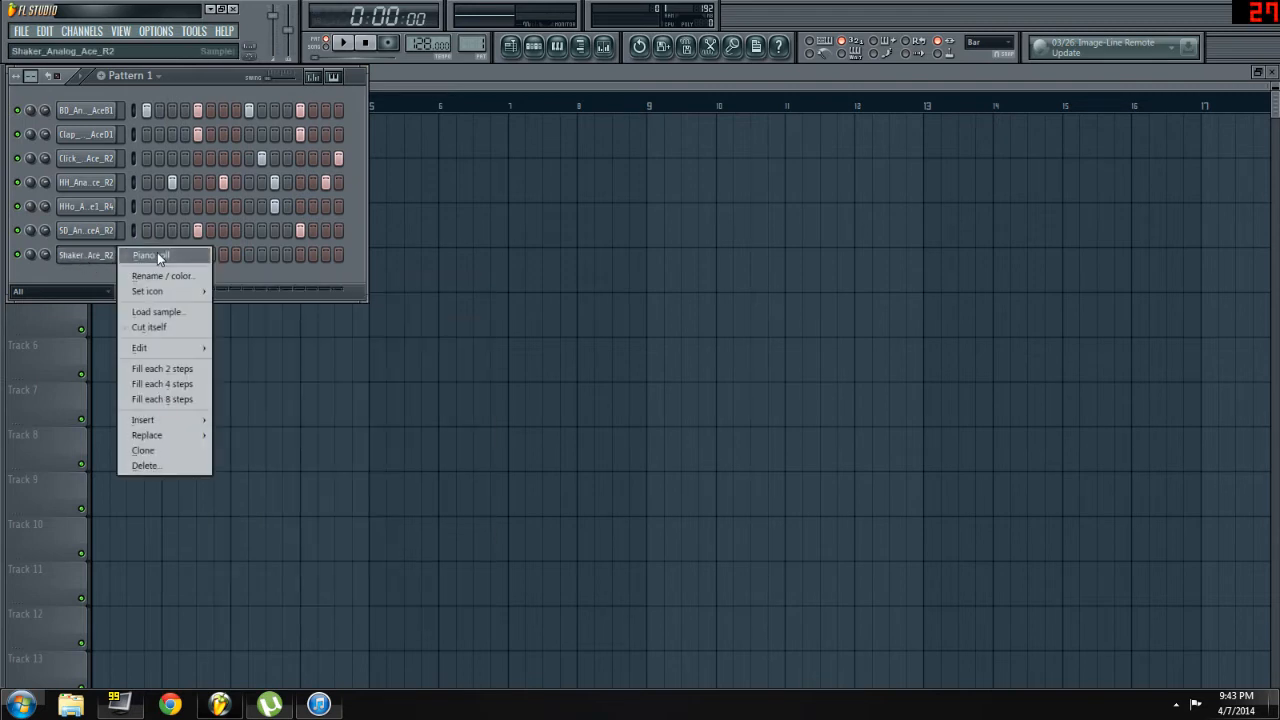
mouse_move(161, 349)
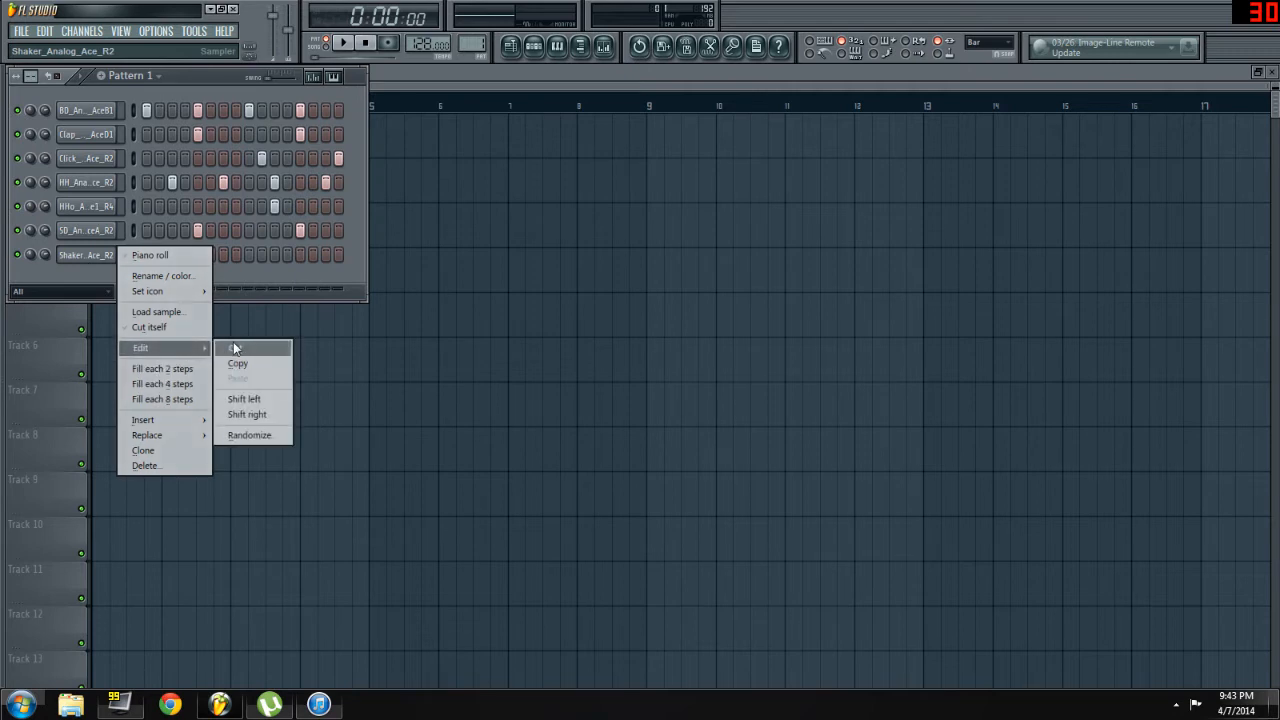
left_click(172, 465)
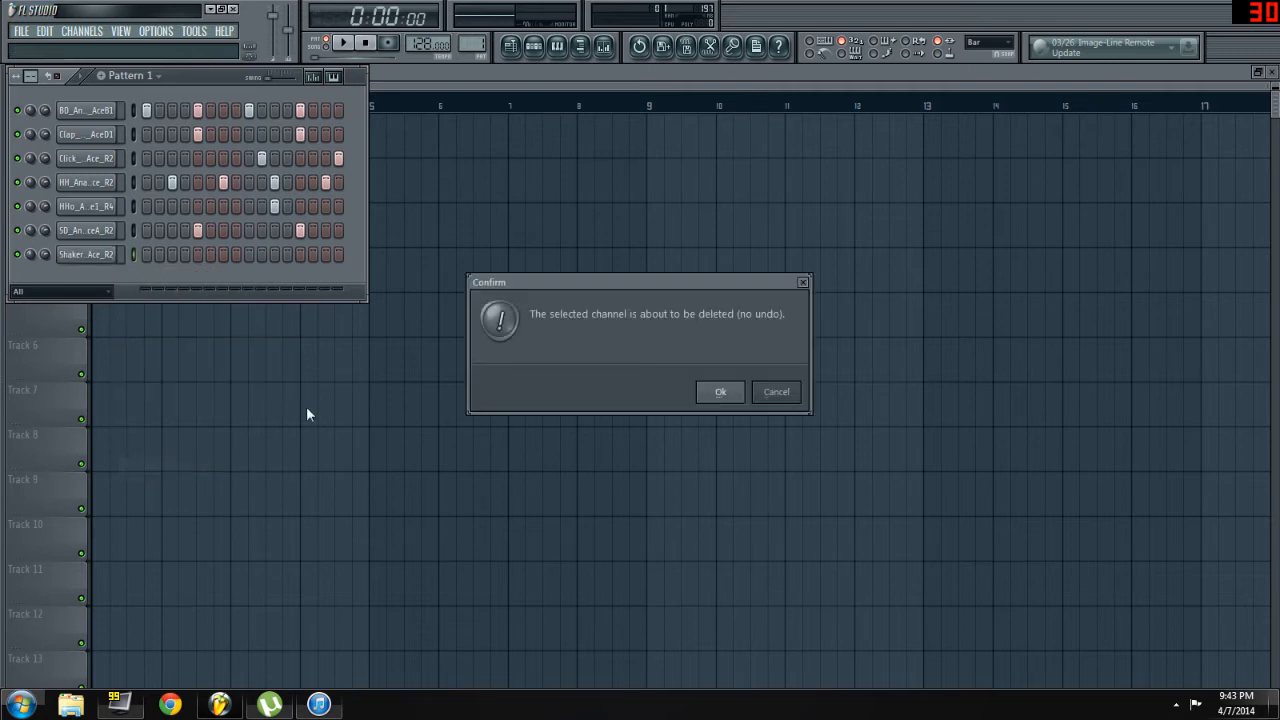
left_click(745, 394)
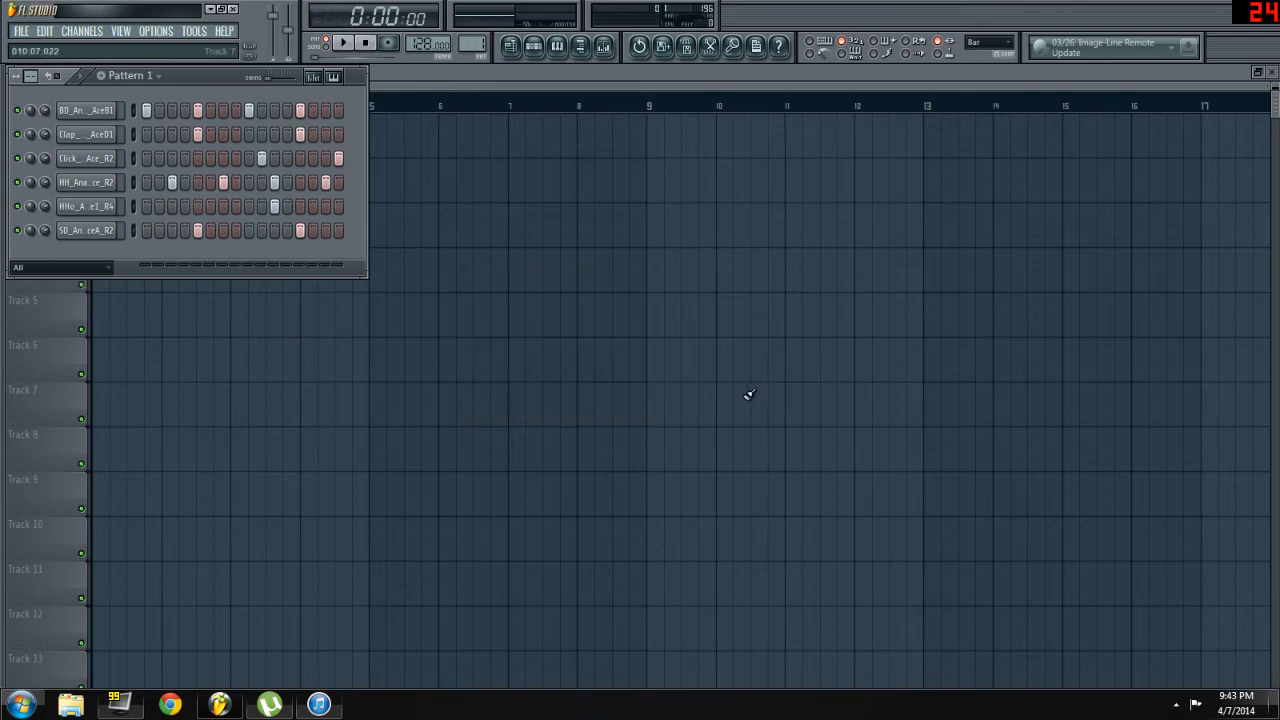
- Open the mixer, narrow its window and place it beside the step sequencer
left_click(610, 46)
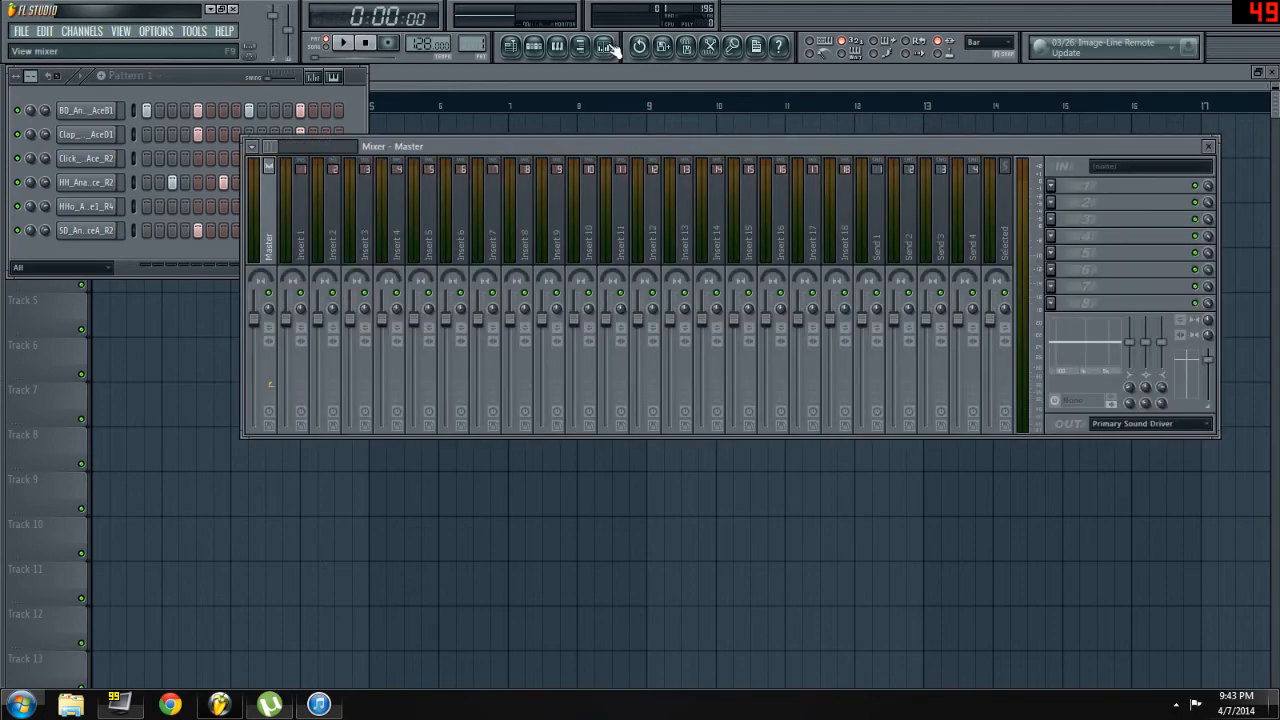
left_click_drag(571, 138, 584, 138)
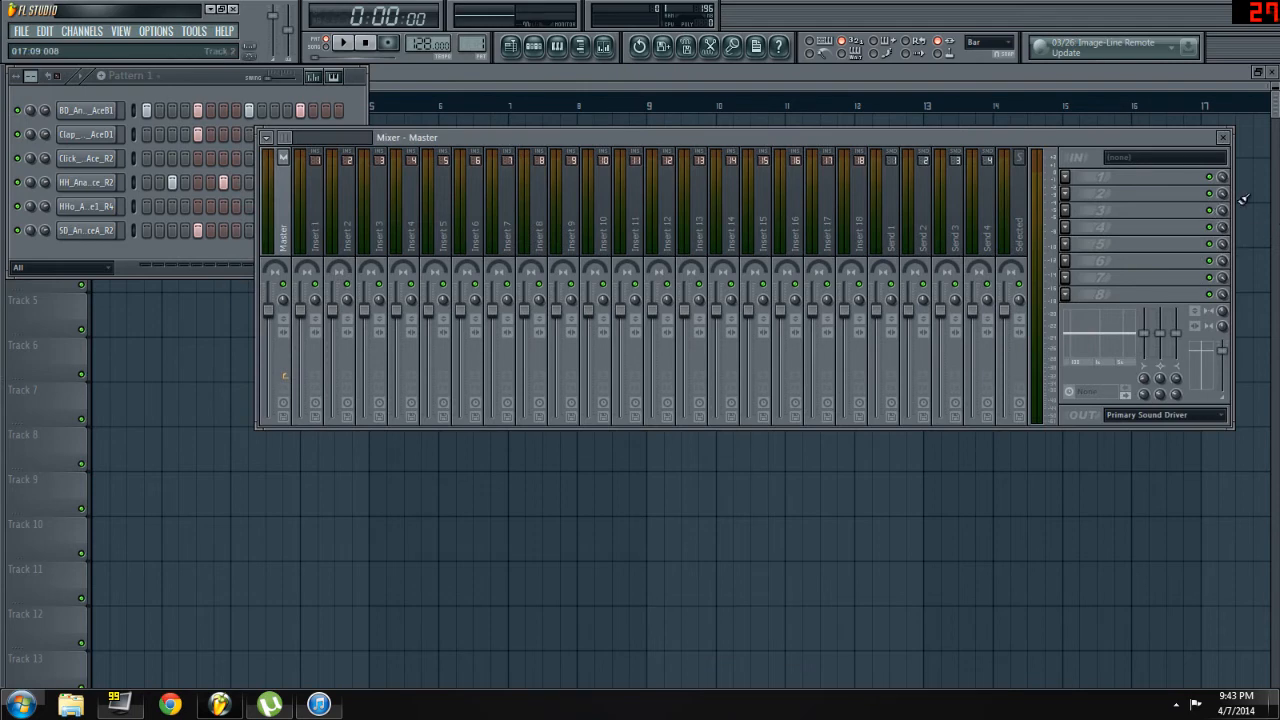
left_click_drag(1242, 199, 1080, 195)
left_click_drag(645, 136, 758, 82)
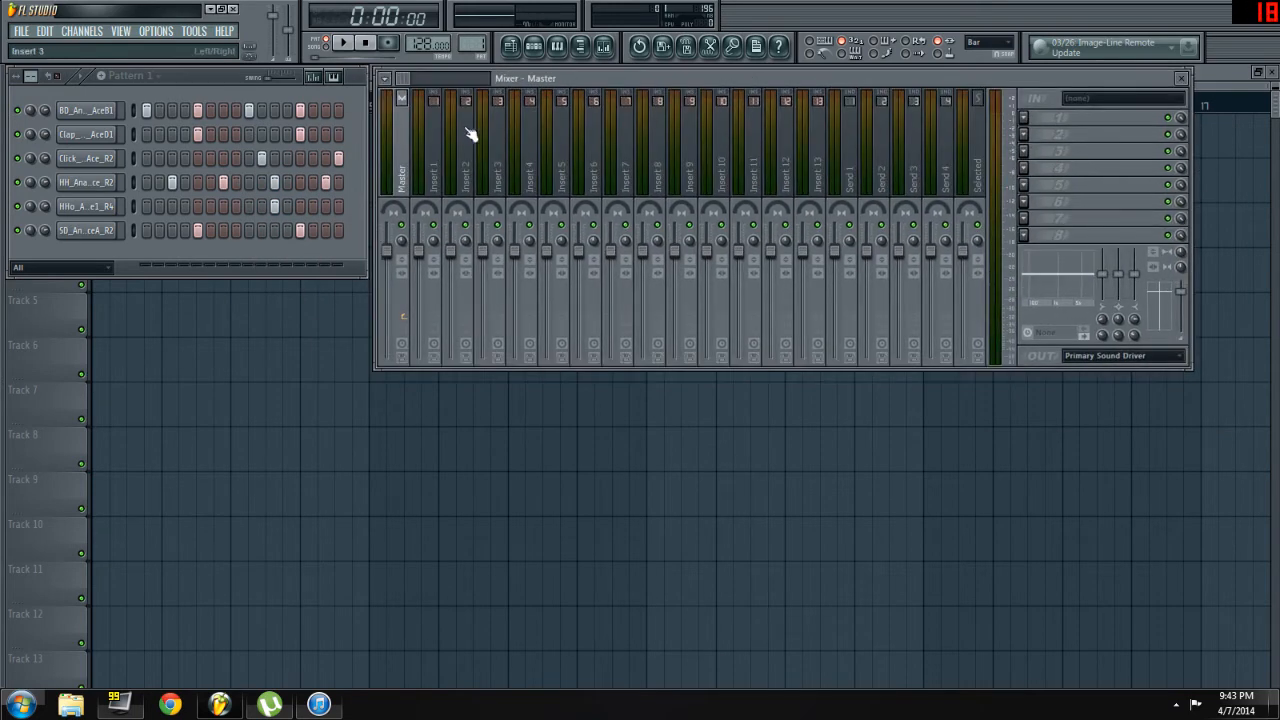
- Play the pattern in the mixer, and link all six drum channels to consecutive mixer tracks starting from Insert 1
left_click(343, 44)
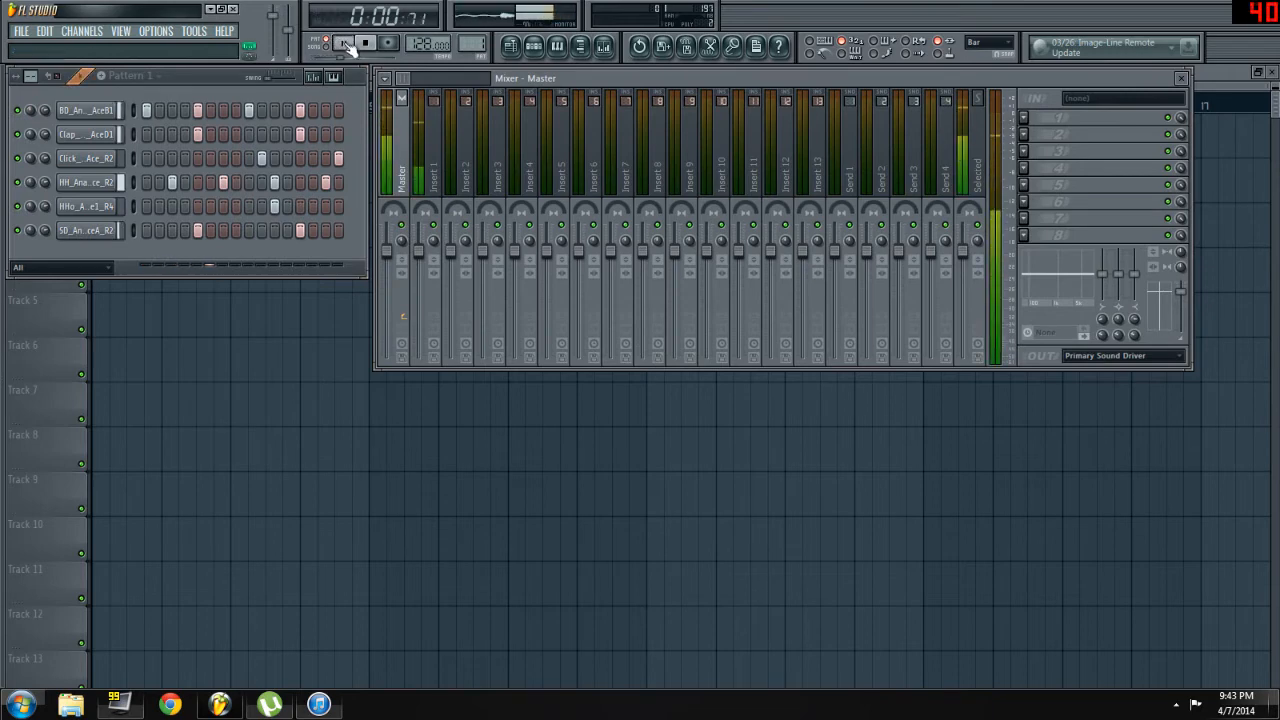
left_click(427, 160)
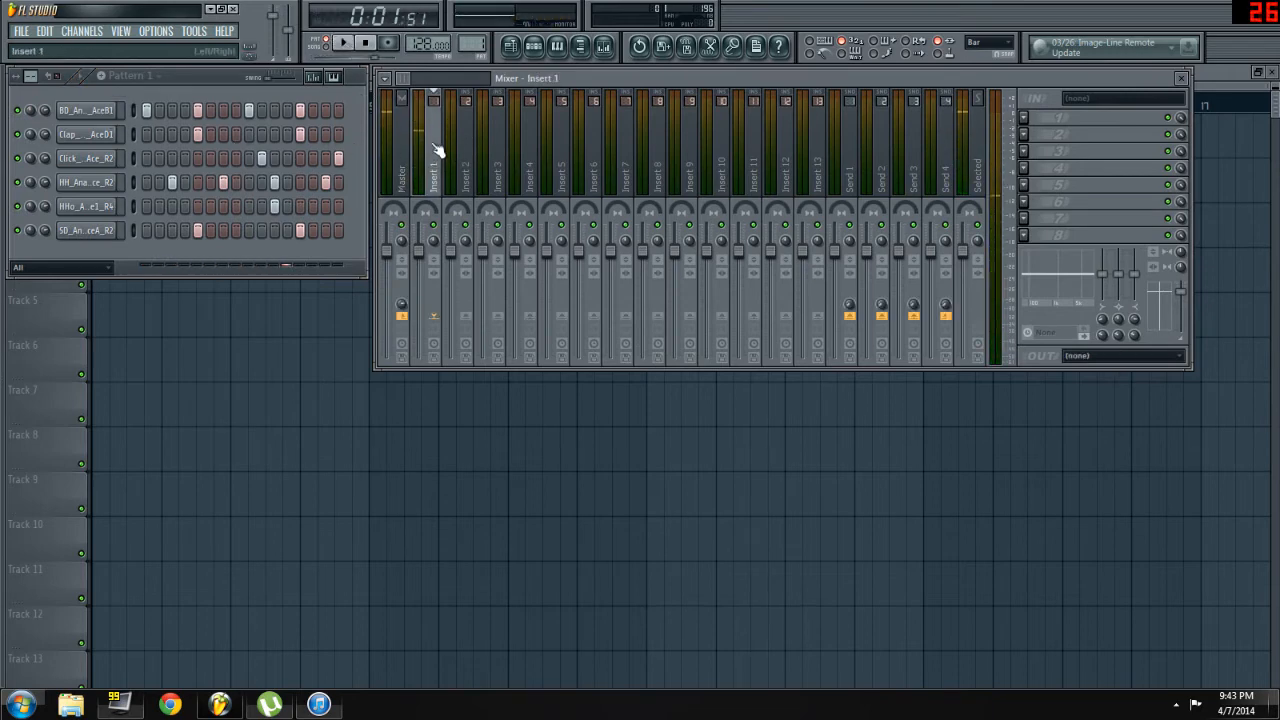
left_click(133, 108)
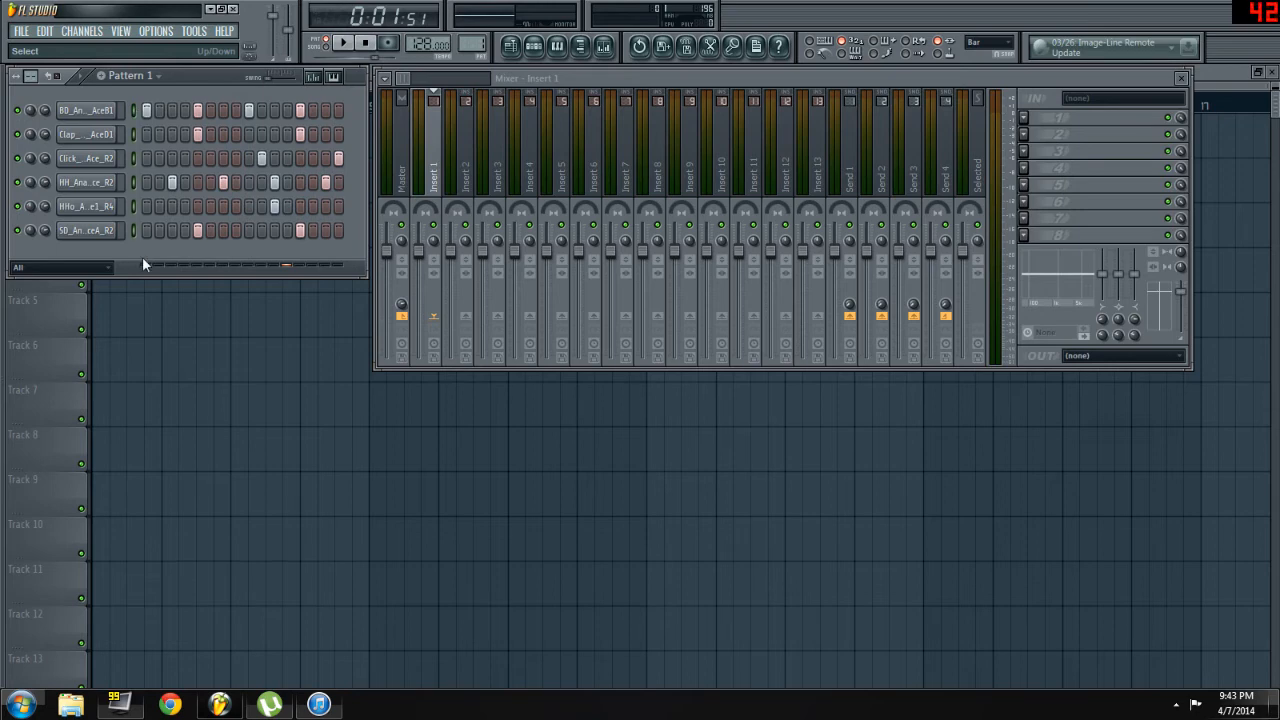
right_click(437, 187)
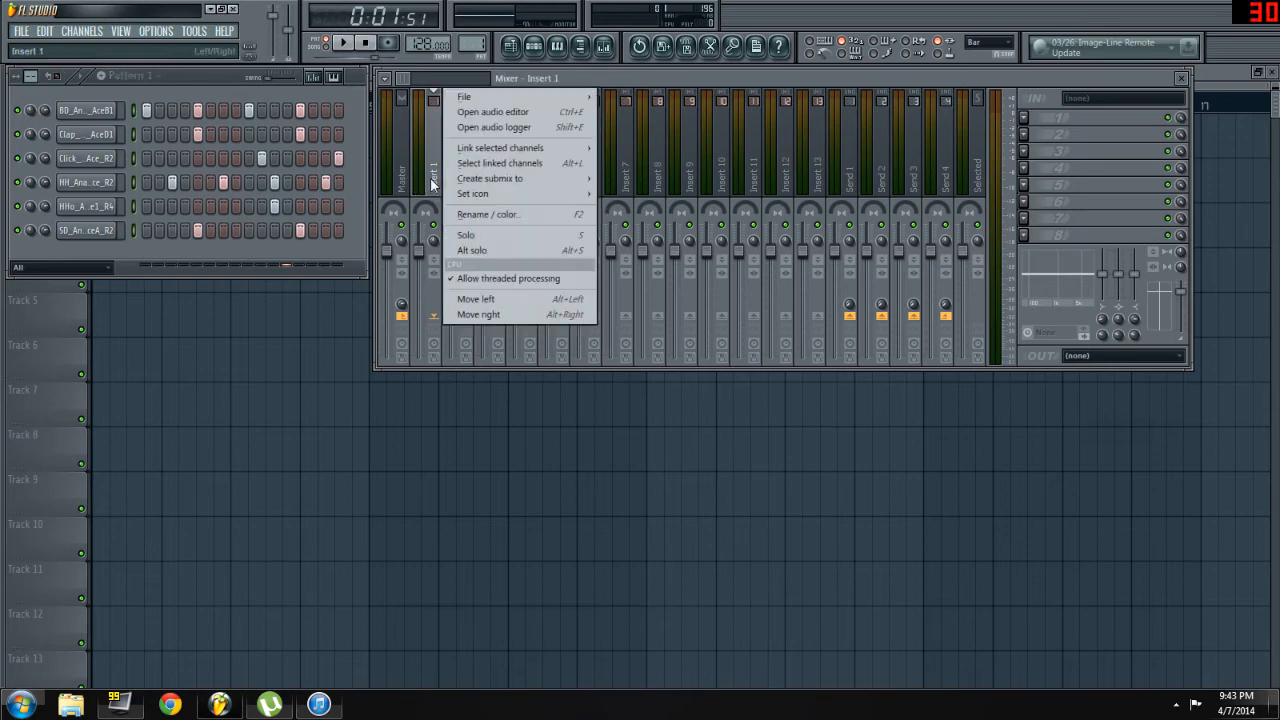
mouse_move(489, 150)
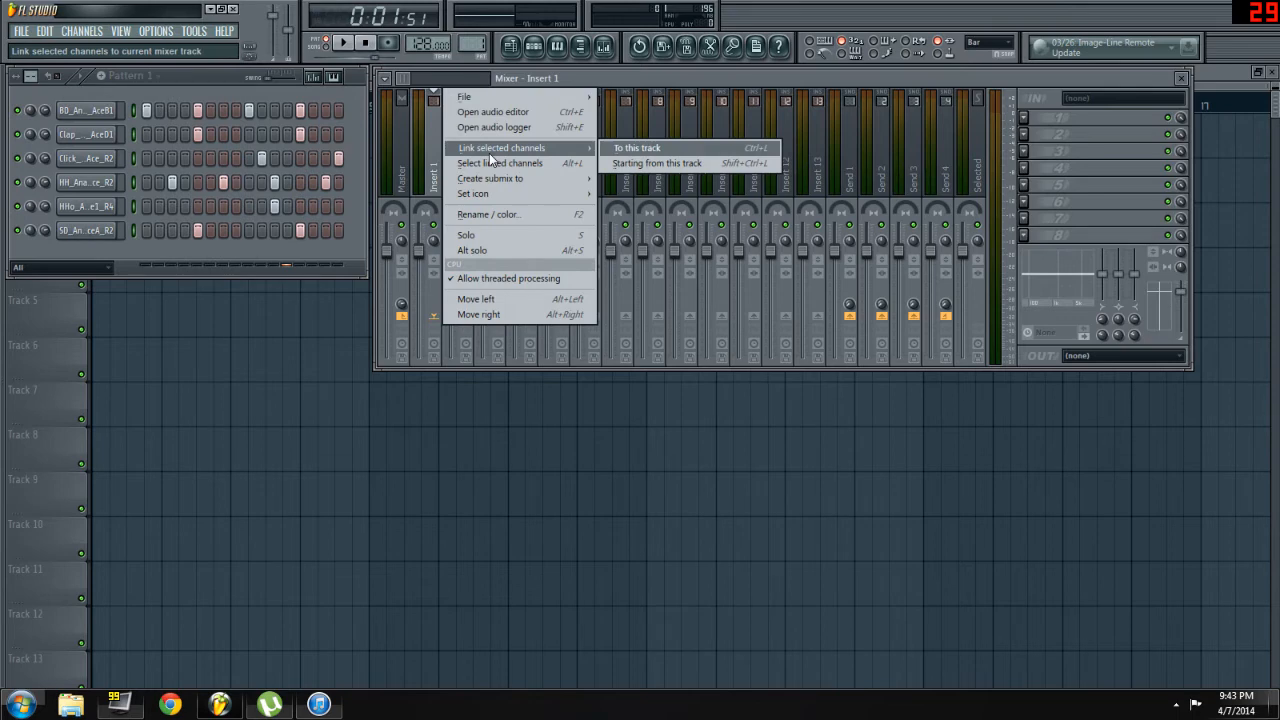
left_click(734, 165)
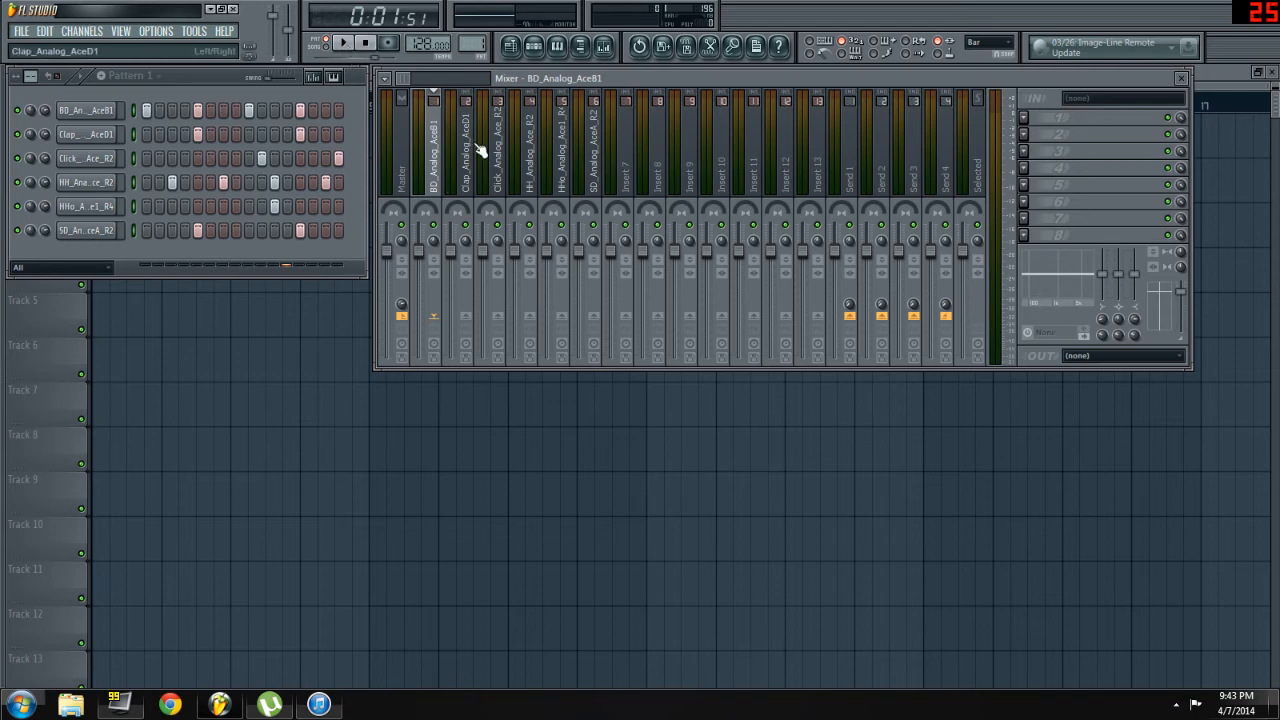
- Play the pattern through the linked mixer tracks and try panning the HH_Analog_Ace_R2 track
left_click(343, 44)
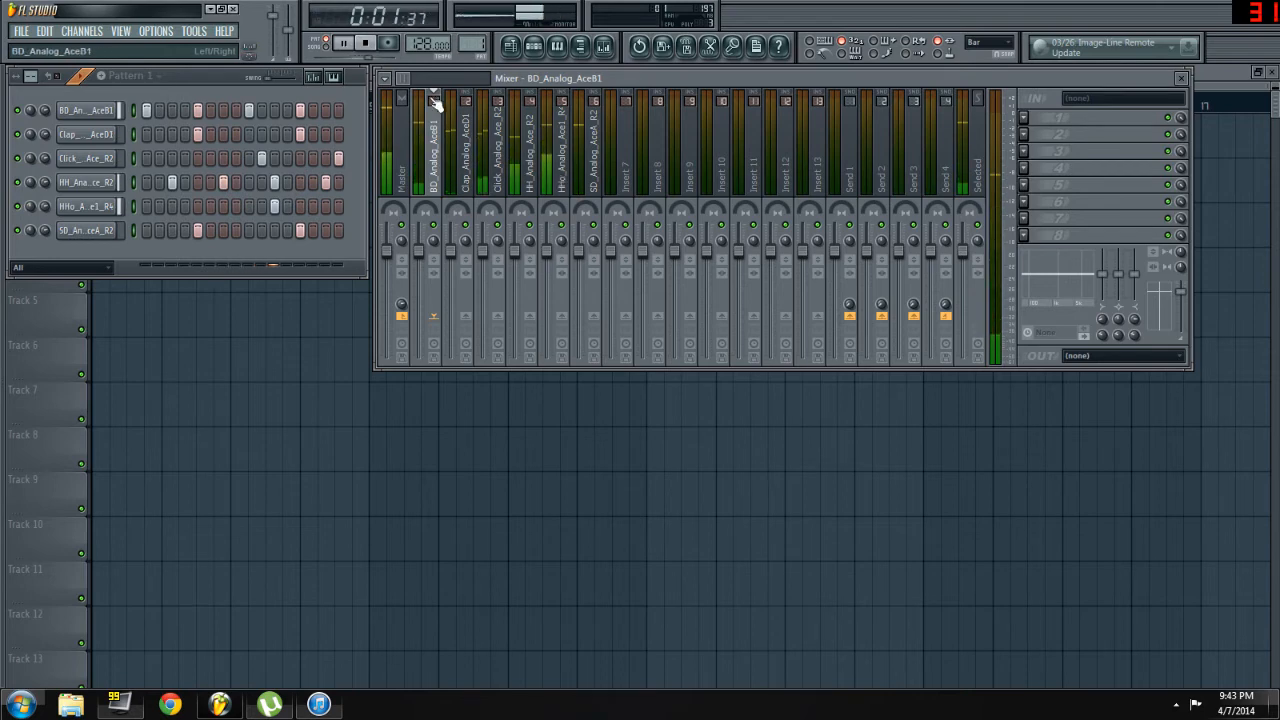
key("space")
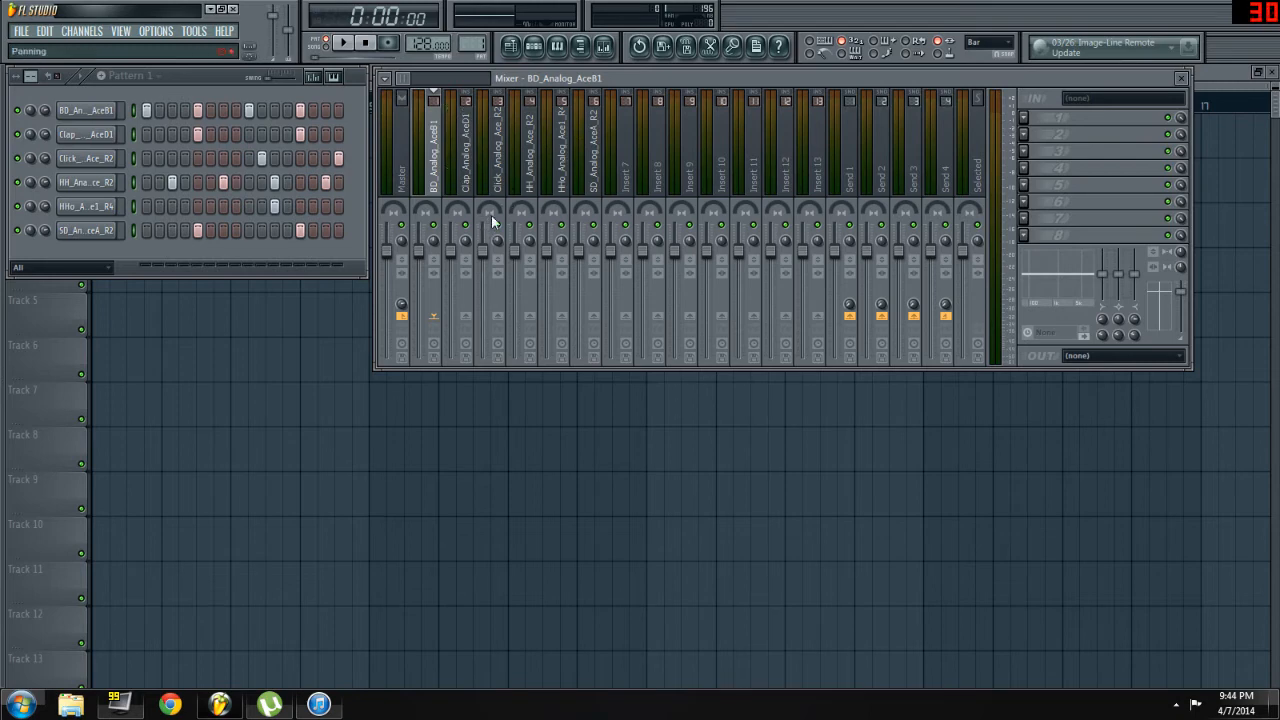
key("space")
mouse_move(522, 210)
left_mouse_down()
mouse_move(522, 146)
mouse_move(522, 275)
mouse_move(530, 206)
left_mouse_up()
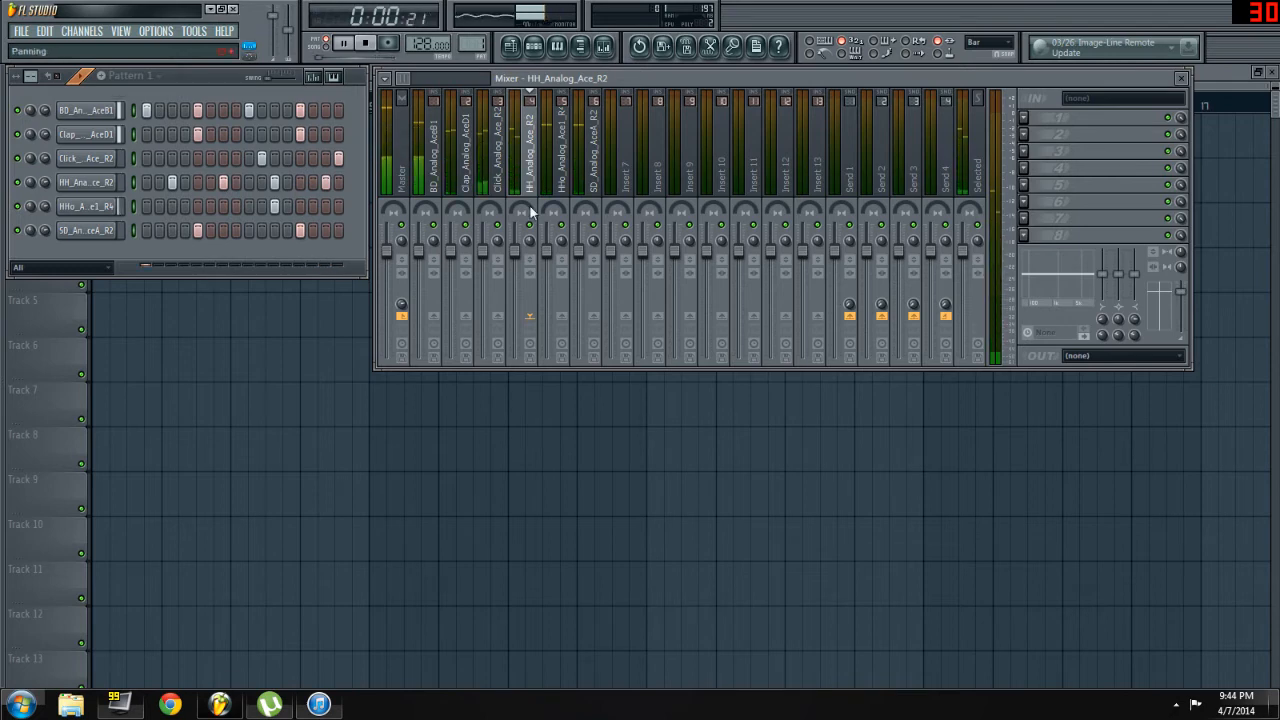
key("space")
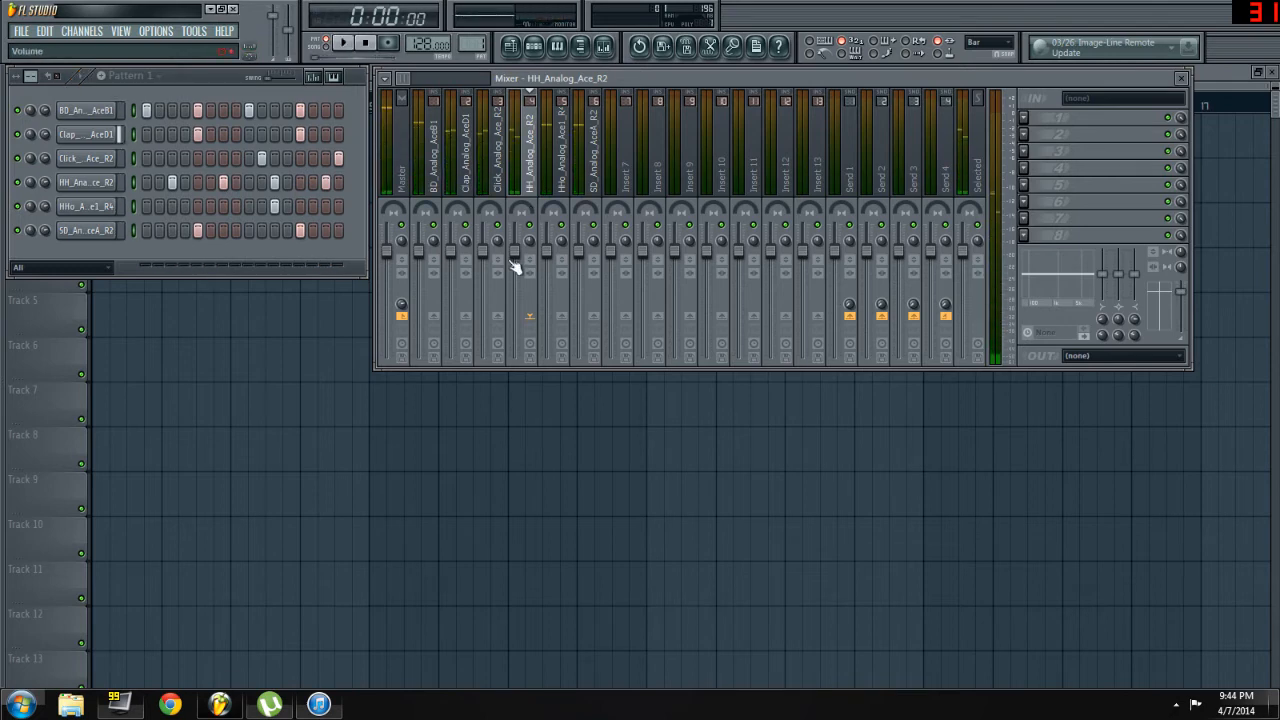
- During playback, raise the mixer volume of BD_Analog_AceB1 slightly and HH_Analog_Ace_R2 to about 106%, and lower Clap_Analog_AceD1 and Click_Analog_Ace_R2
left_click(437, 182)
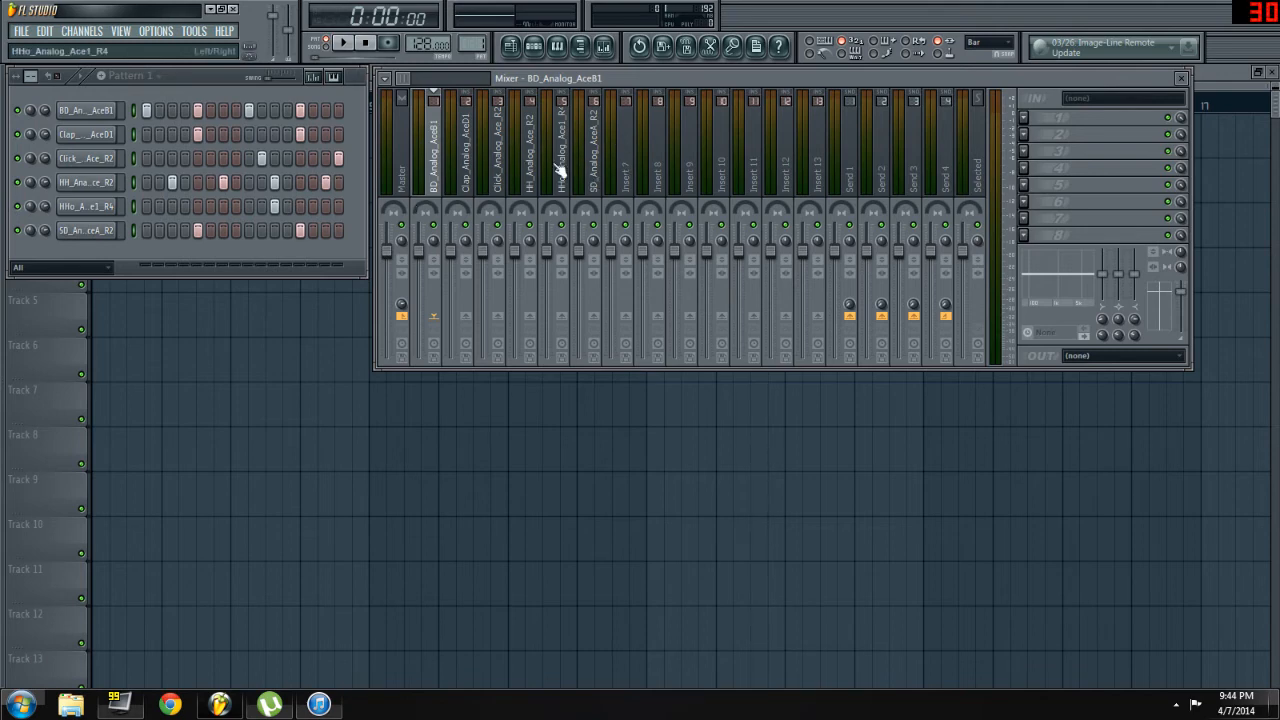
key("space")
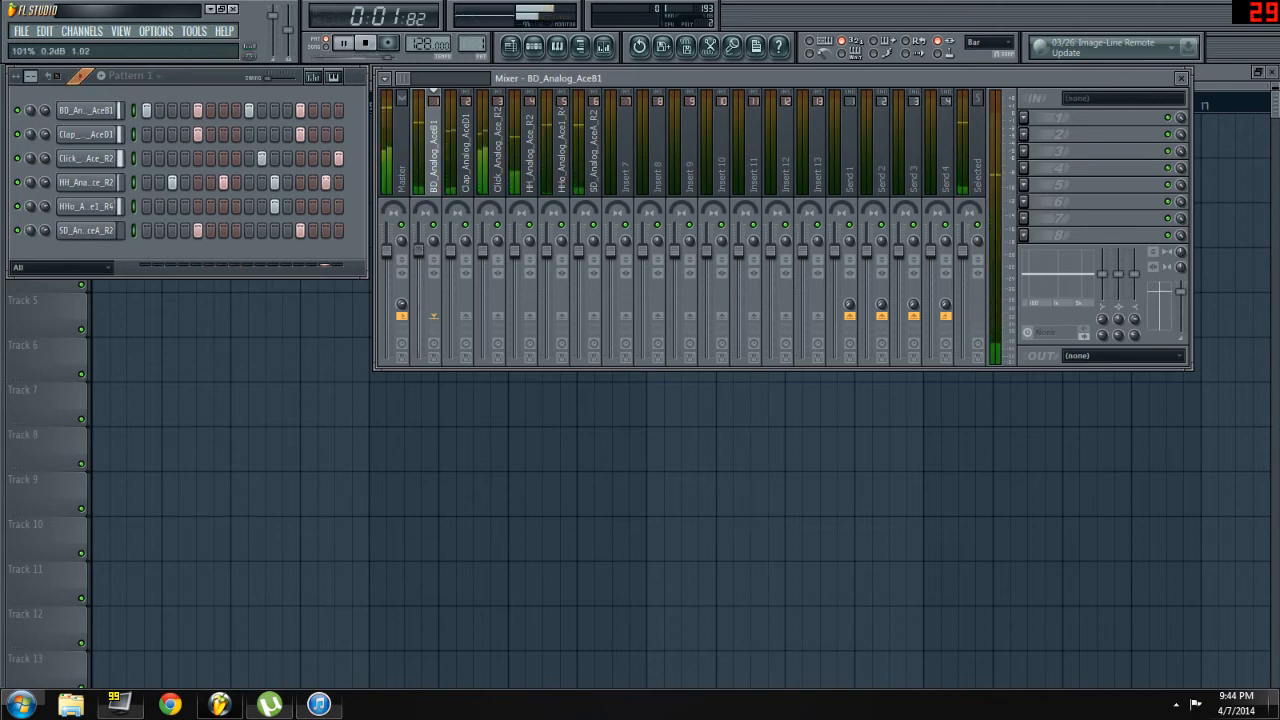
left_click(449, 251)
left_click_drag(450, 252, 450, 272)
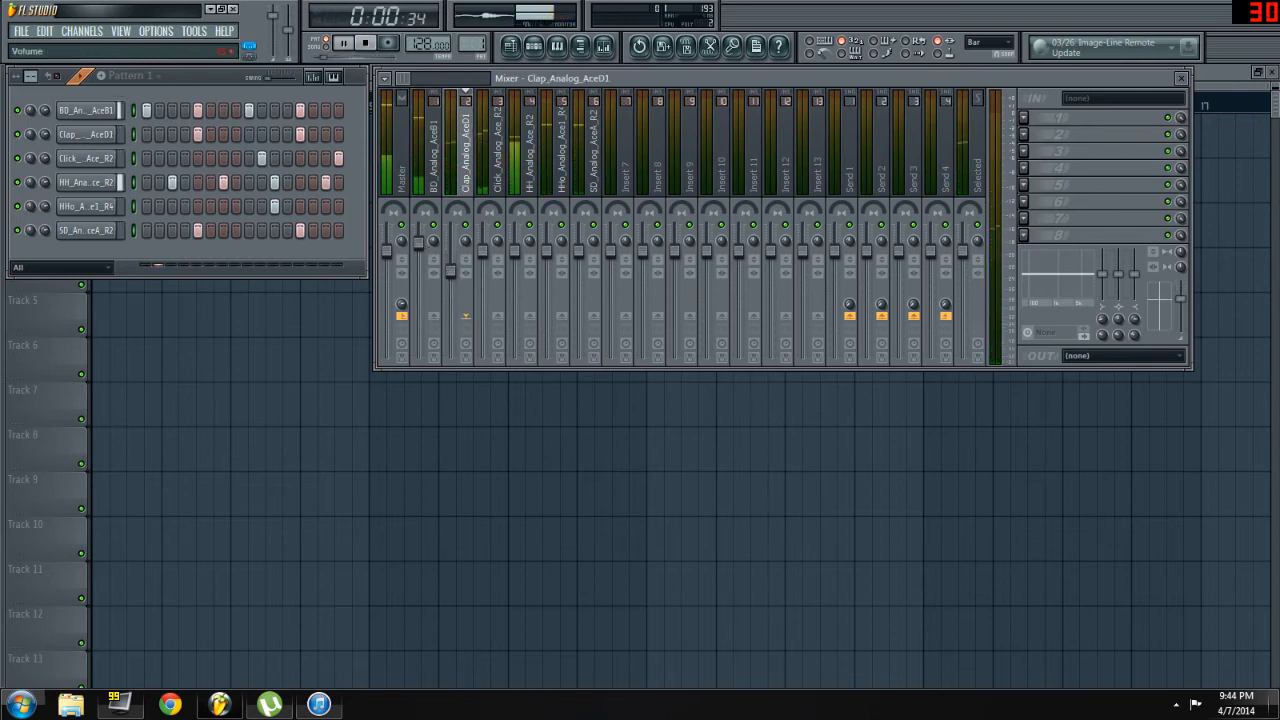
left_click(490, 258)
left_click_drag(486, 255, 517, 247)
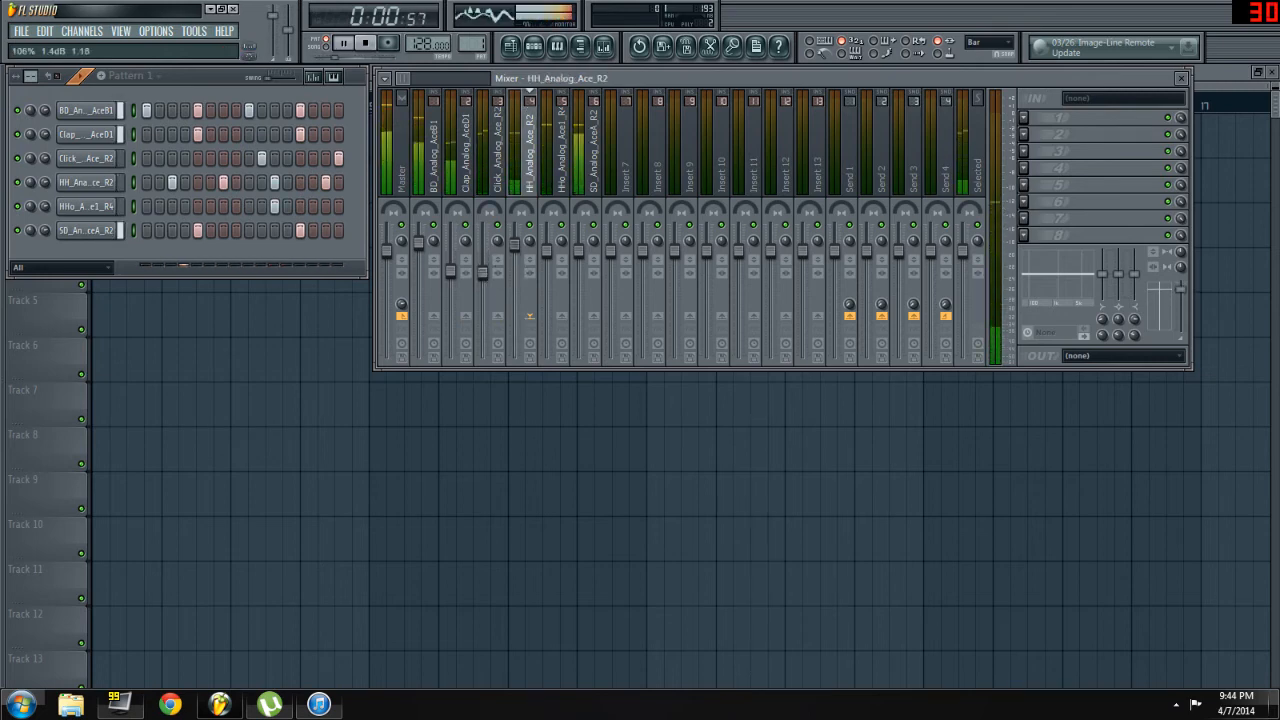
- Pan the HH_Analog_Ace_R2 and HHo_Analog_Ace1_R4 mixer tracks off-centre and listen to the pattern
left_click(562, 262)
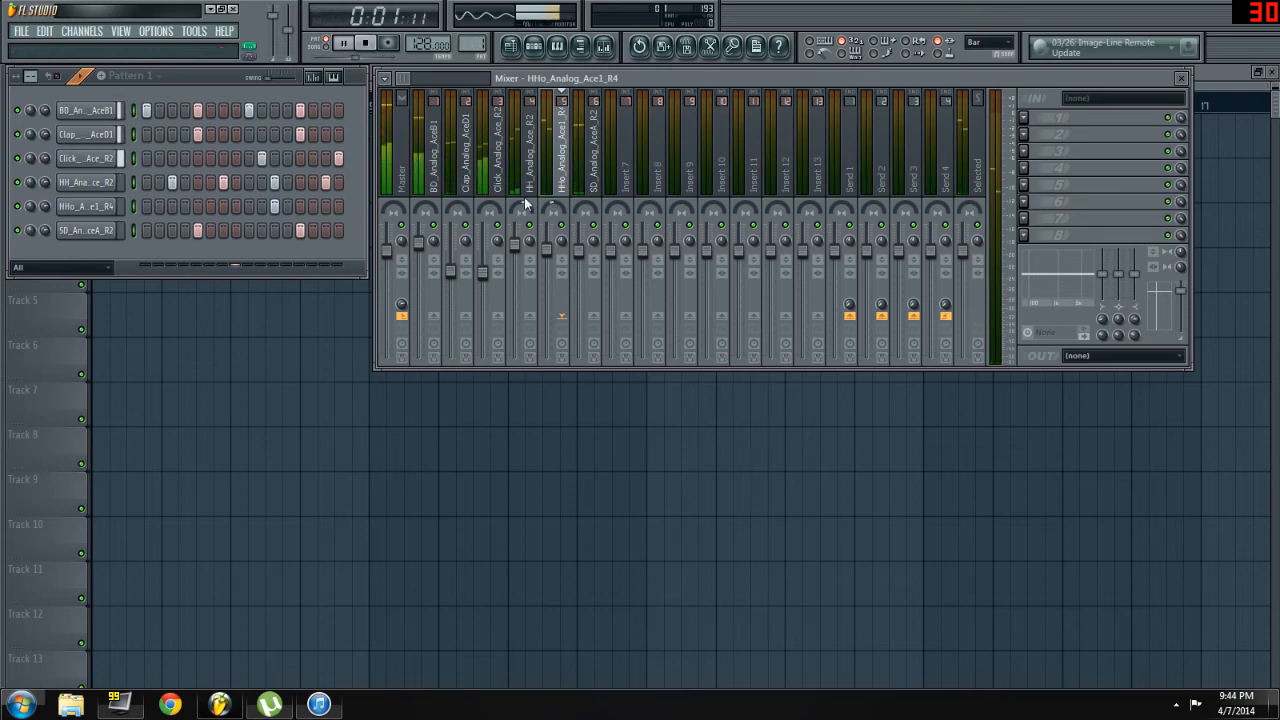
key("space")
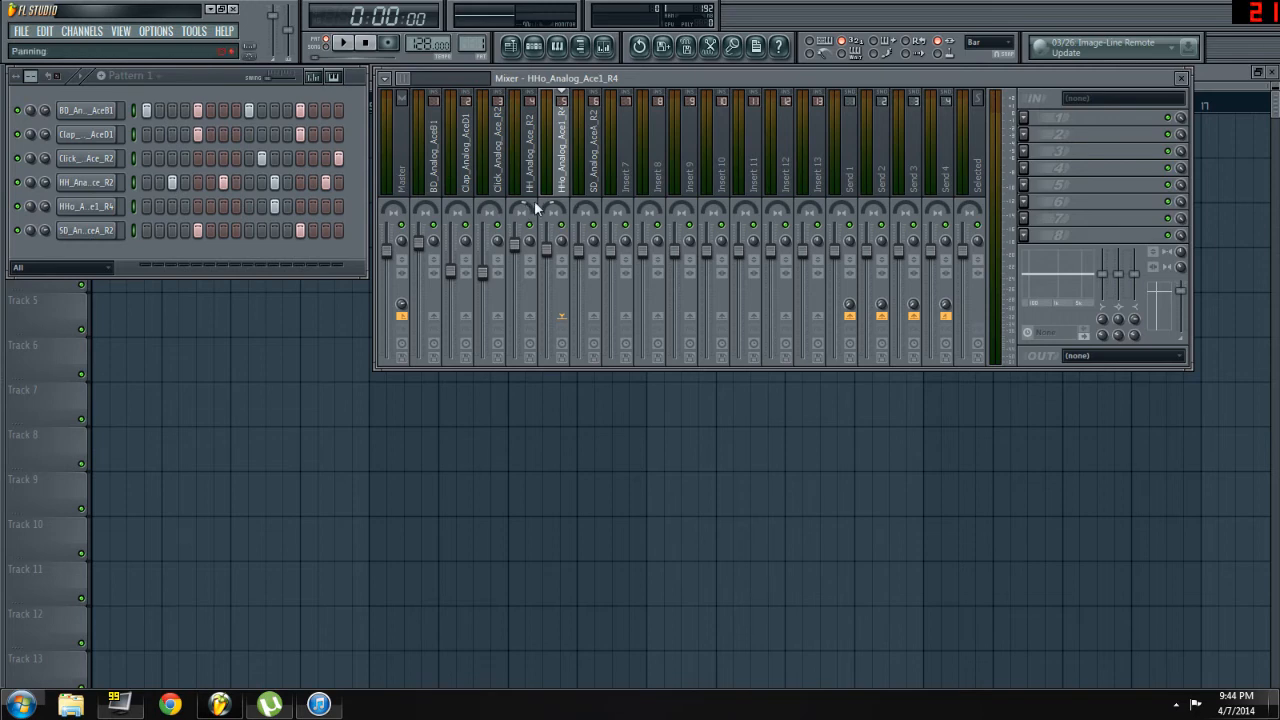
key("space")
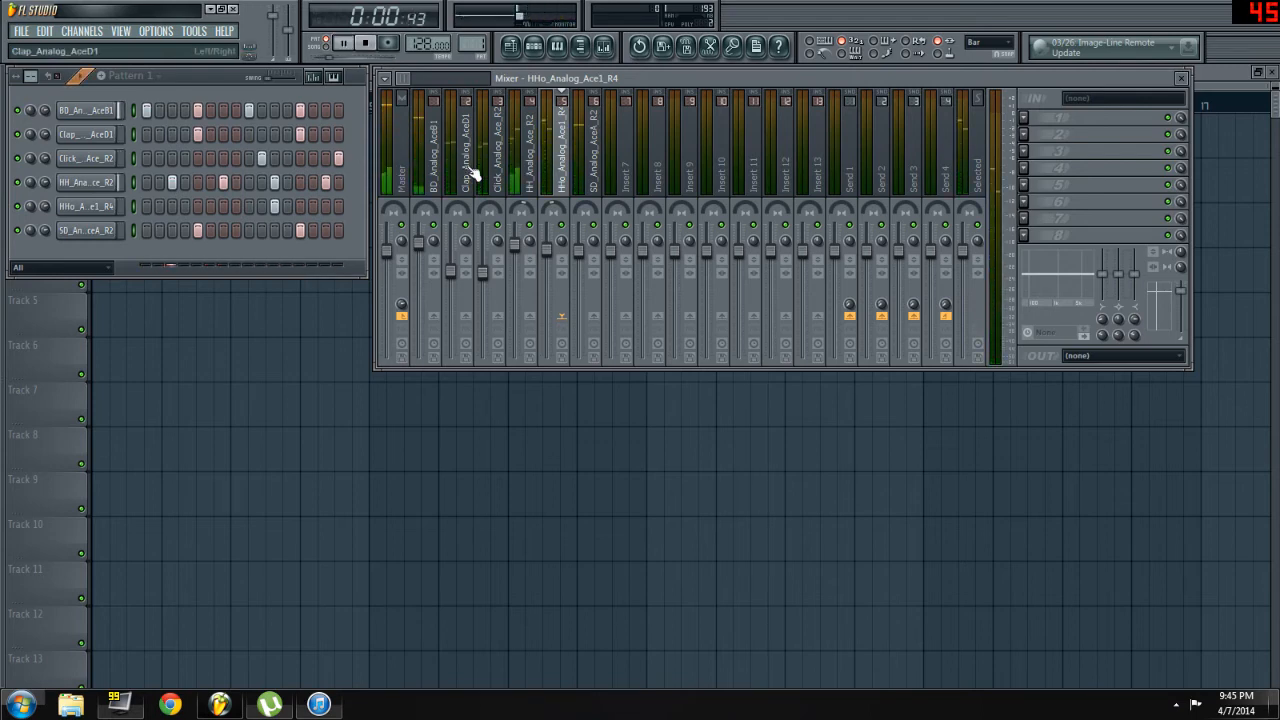
key("space")
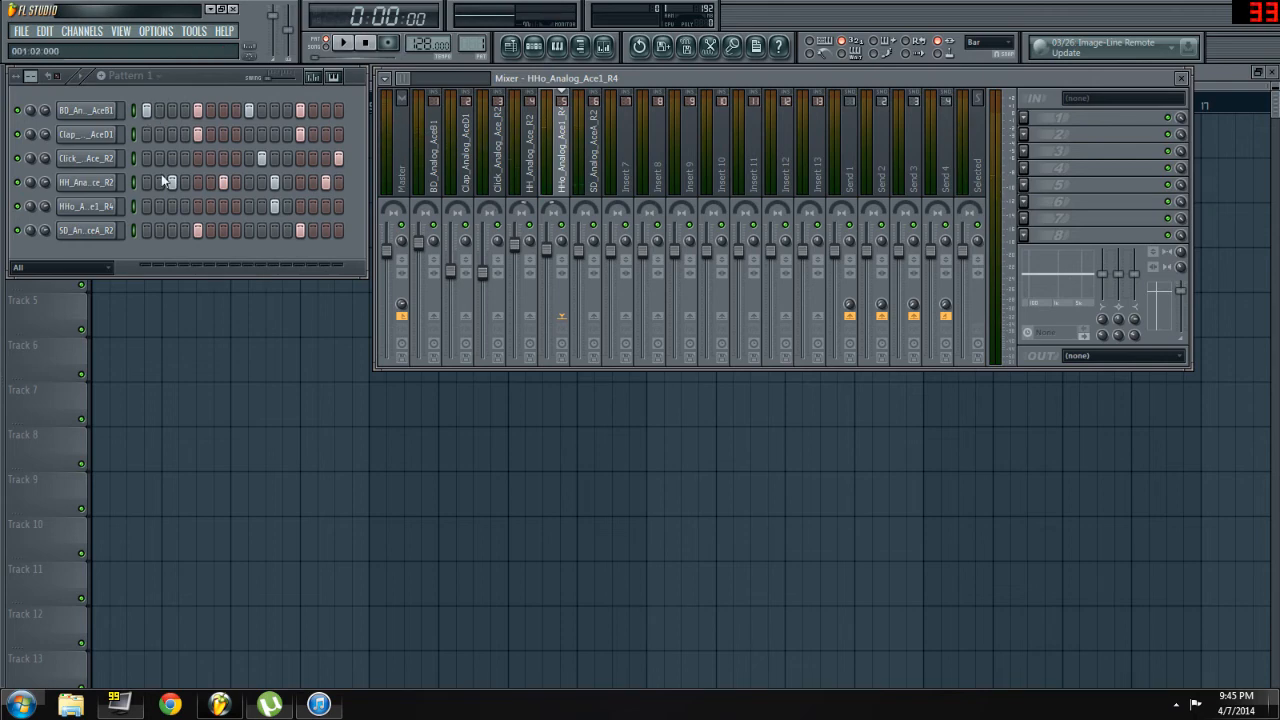
- Clone the HH_Analog_Ace_R2 channel and move its hits on steps 7 and 15 to the clone
right_click(110, 184)
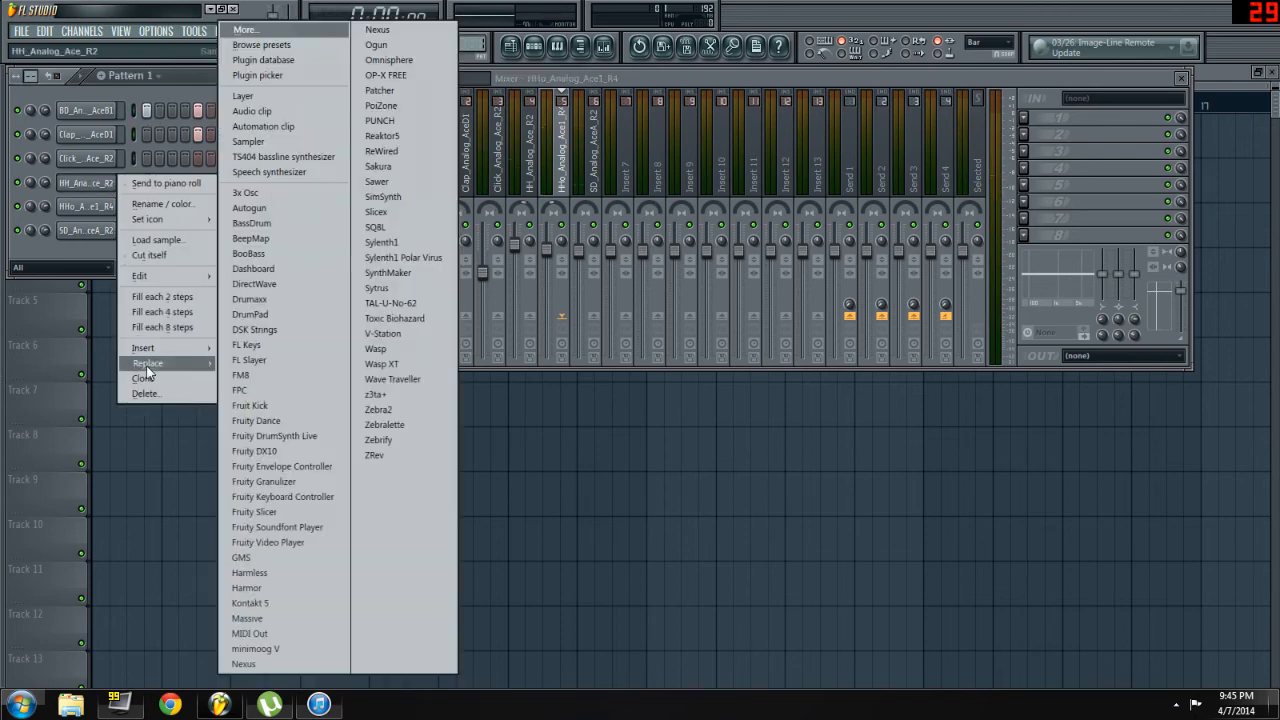
left_click(143, 378)
left_click(224, 182)
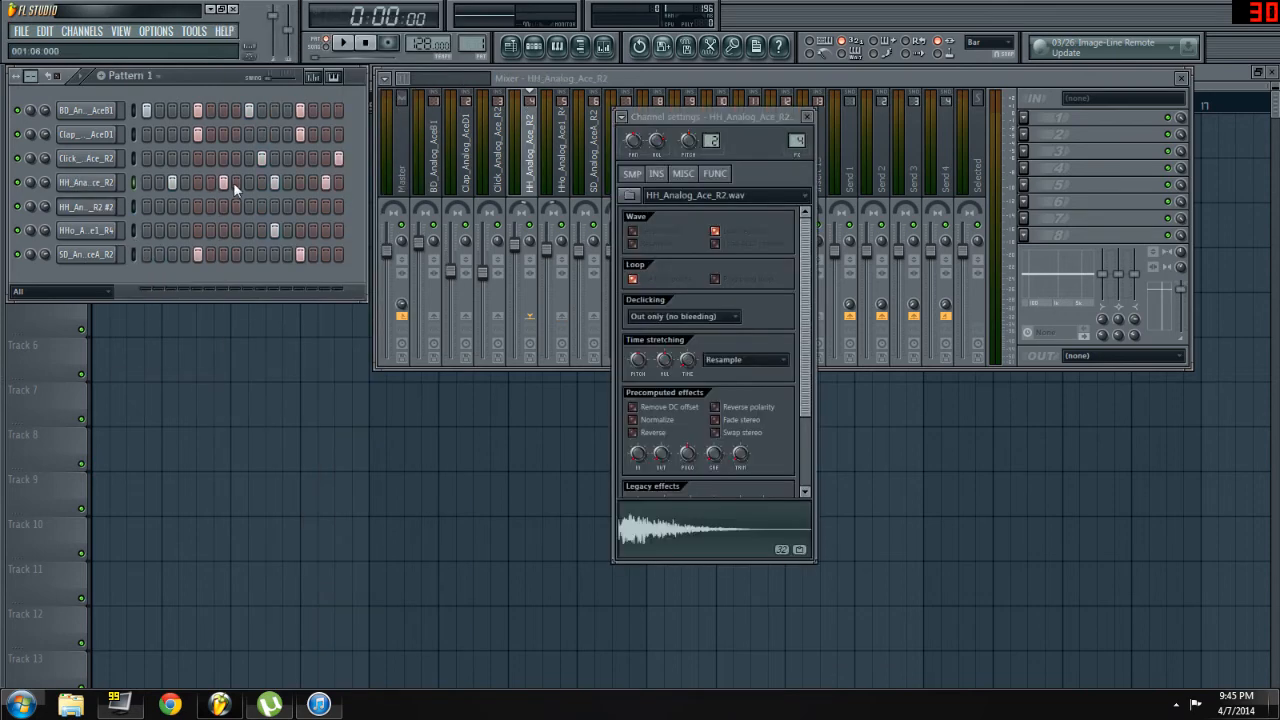
left_click(224, 205)
- Link the cloned hi-hat channel to mixer track Insert 7 and raise that track's volume slightly
left_click(134, 206)
left_click(538, 137)
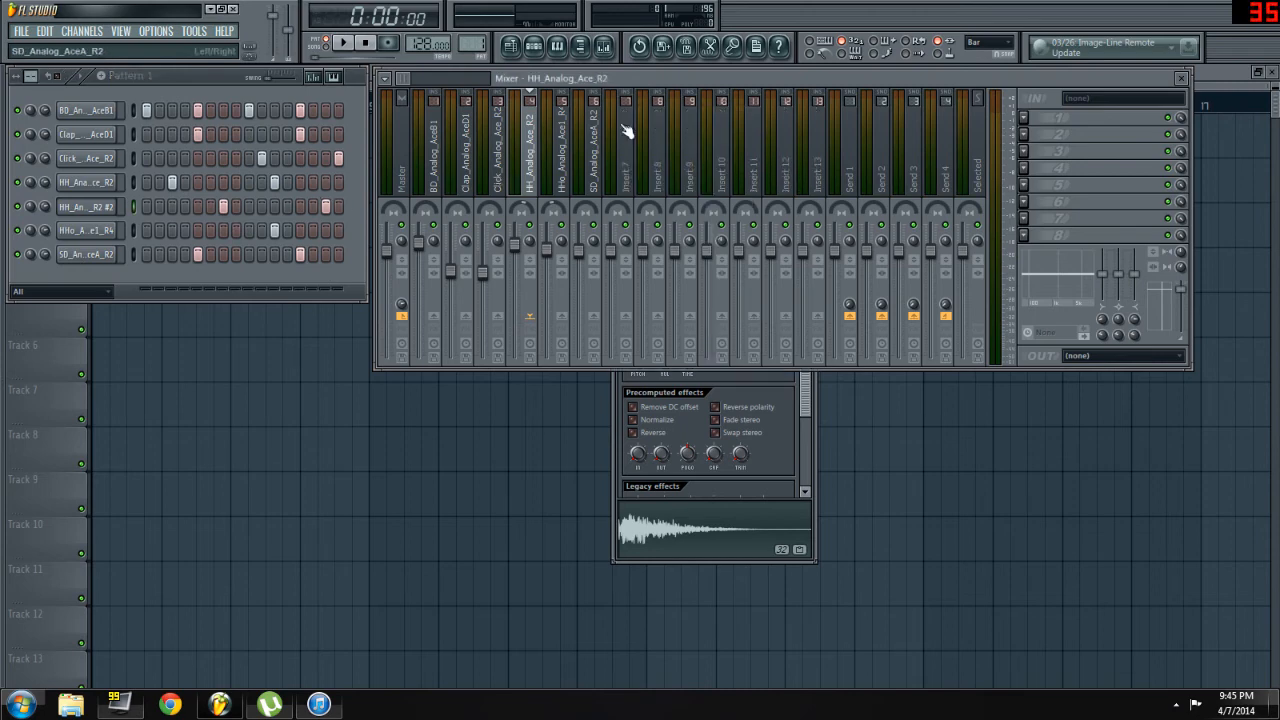
right_click(628, 130)
mouse_move(700, 148)
left_click(826, 148)
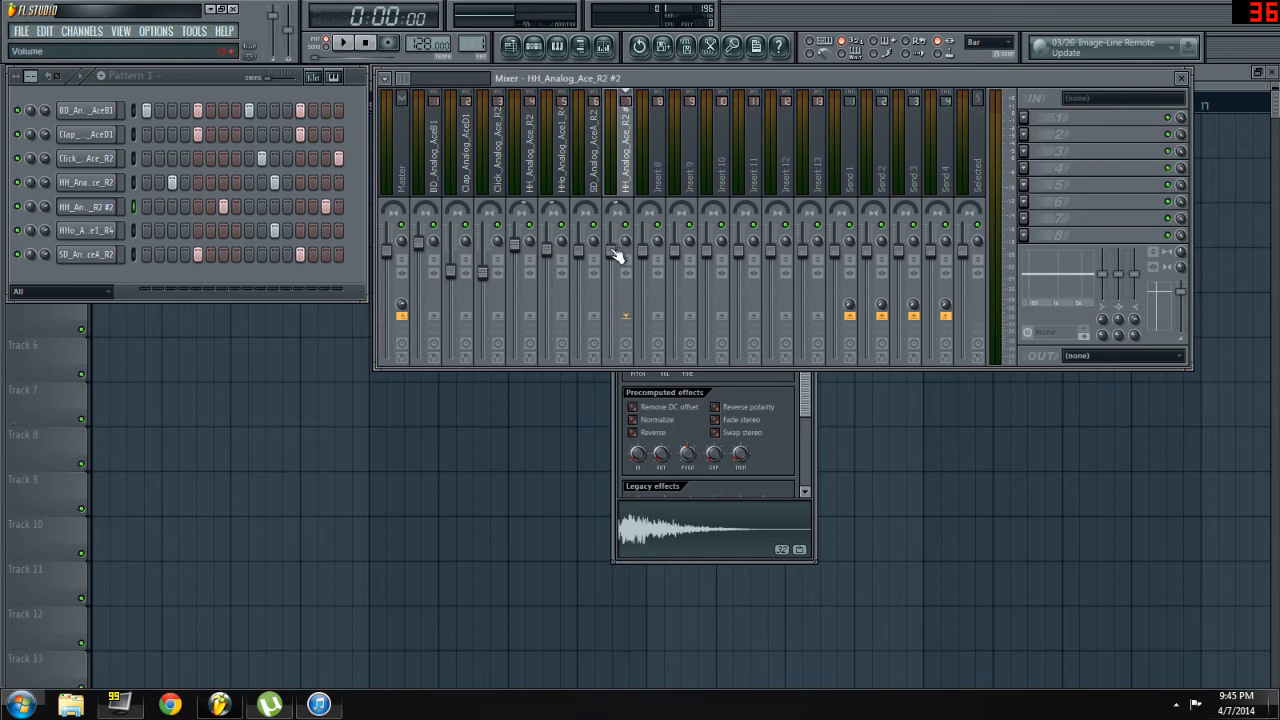
left_click_drag(617, 255, 617, 250)
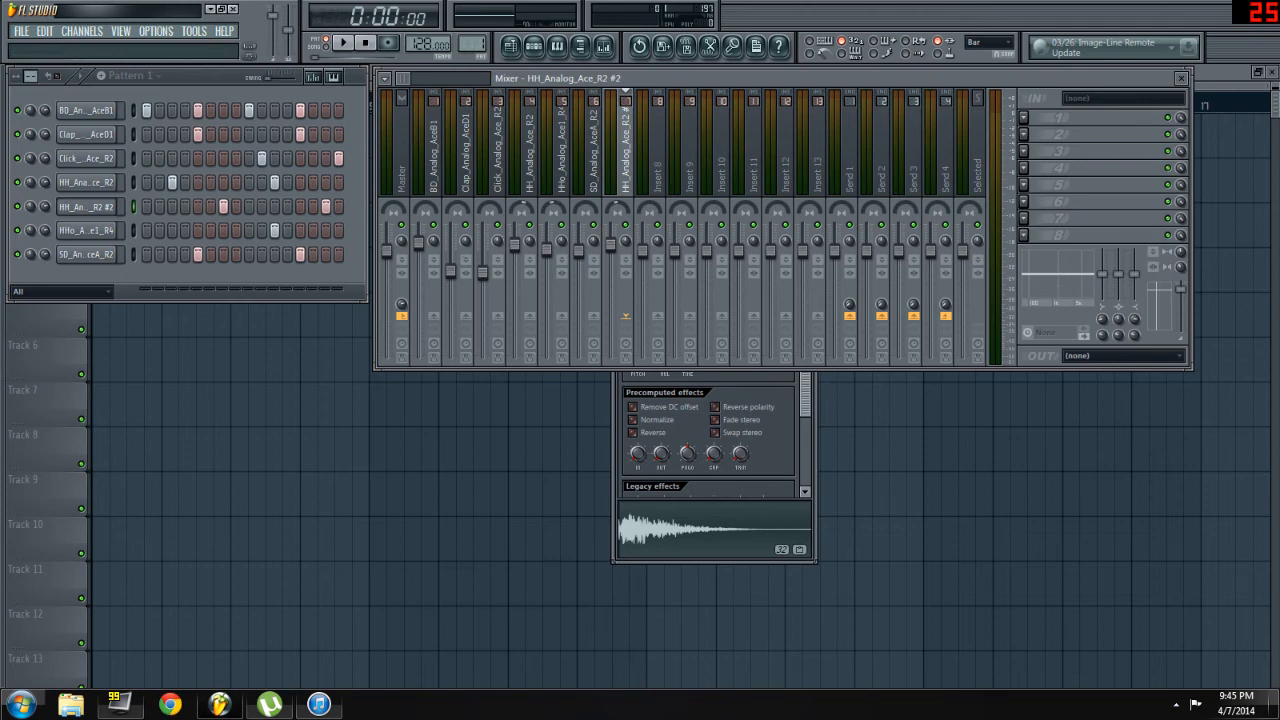
- Listen to the split hi-hats and readjust the panning of the HHo_Analog_Ace1_R4 mixer track
key("space")
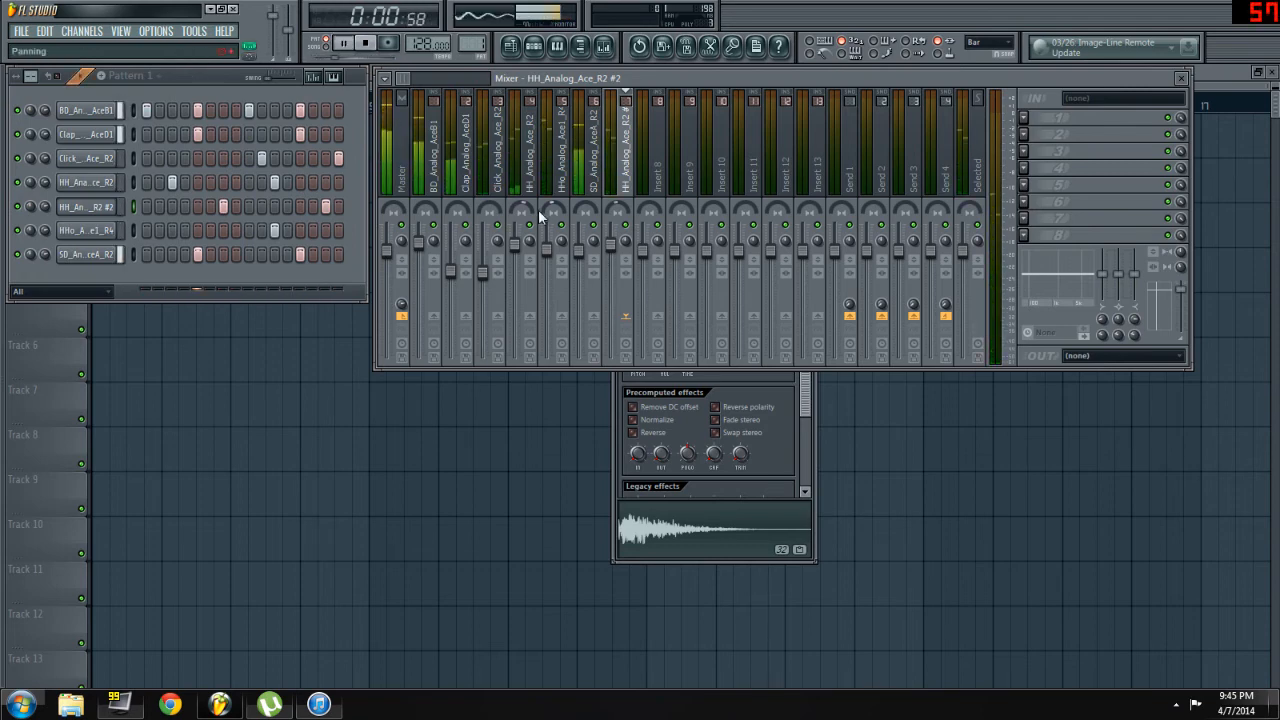
key("space")
left_click(555, 211)
key("space")
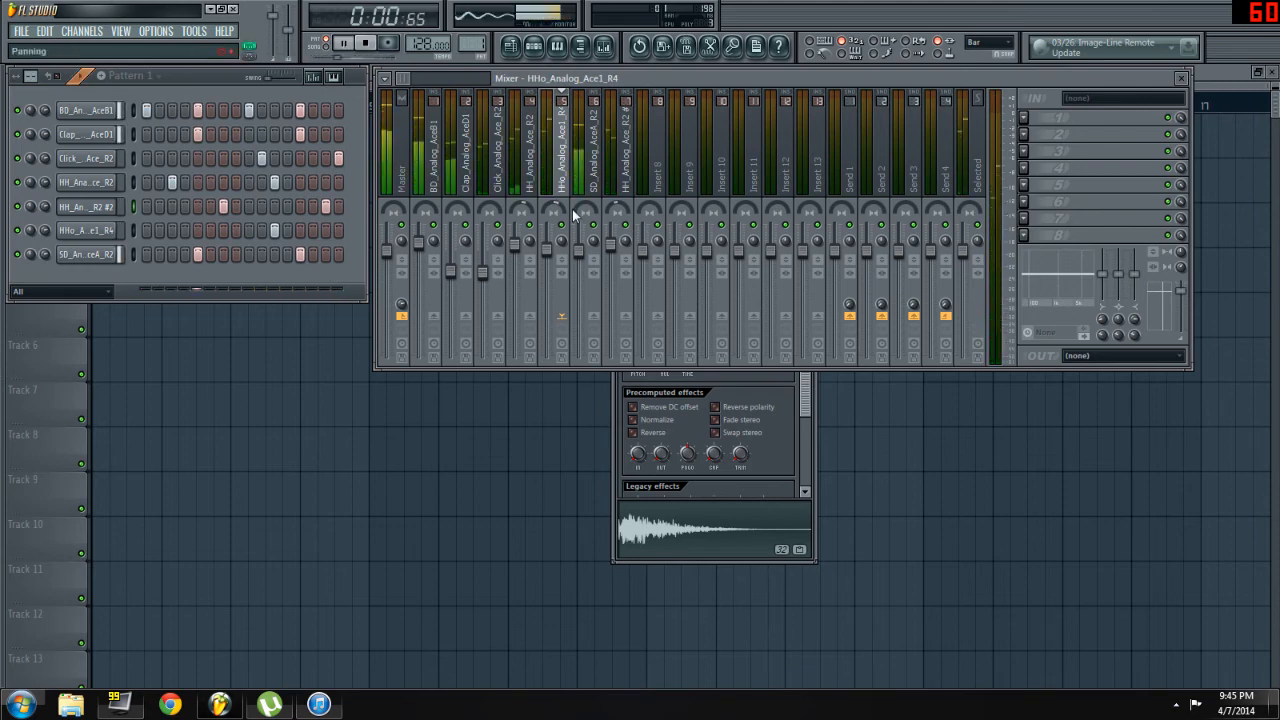
- Stop the pattern playback and select the BD_Analog_AceB1 mixer track
left_click(617, 211)
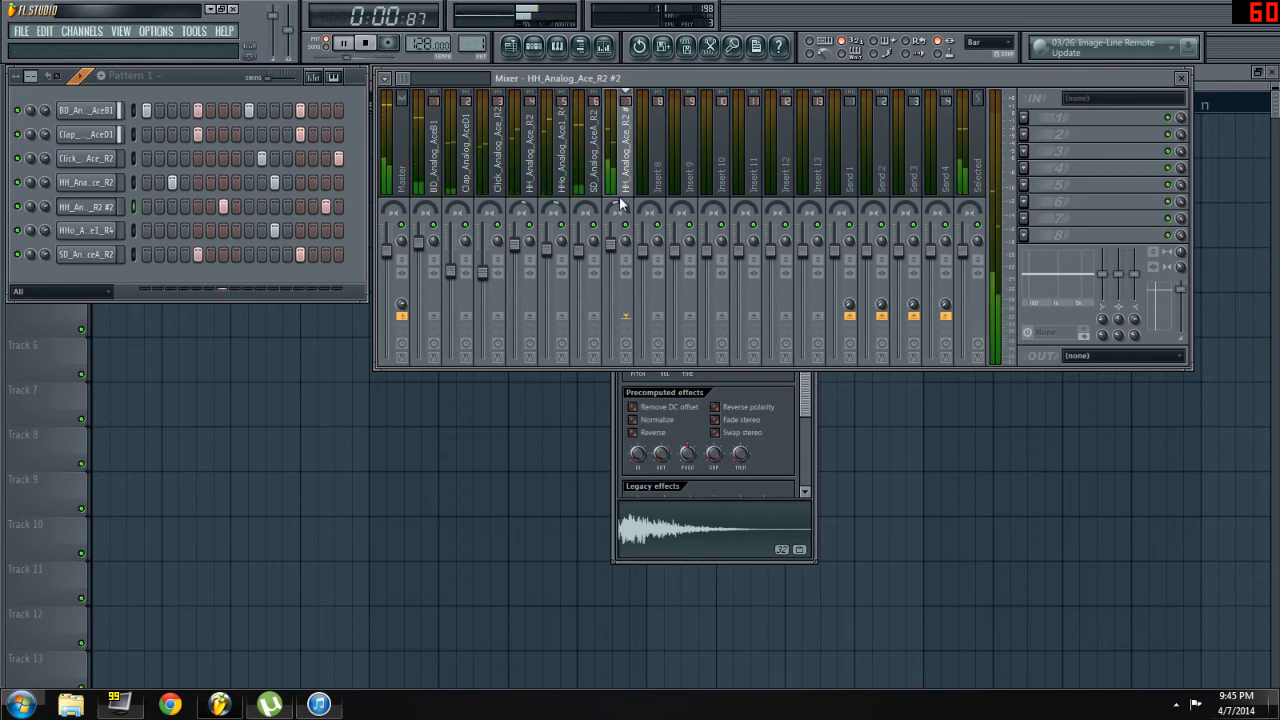
key("space")
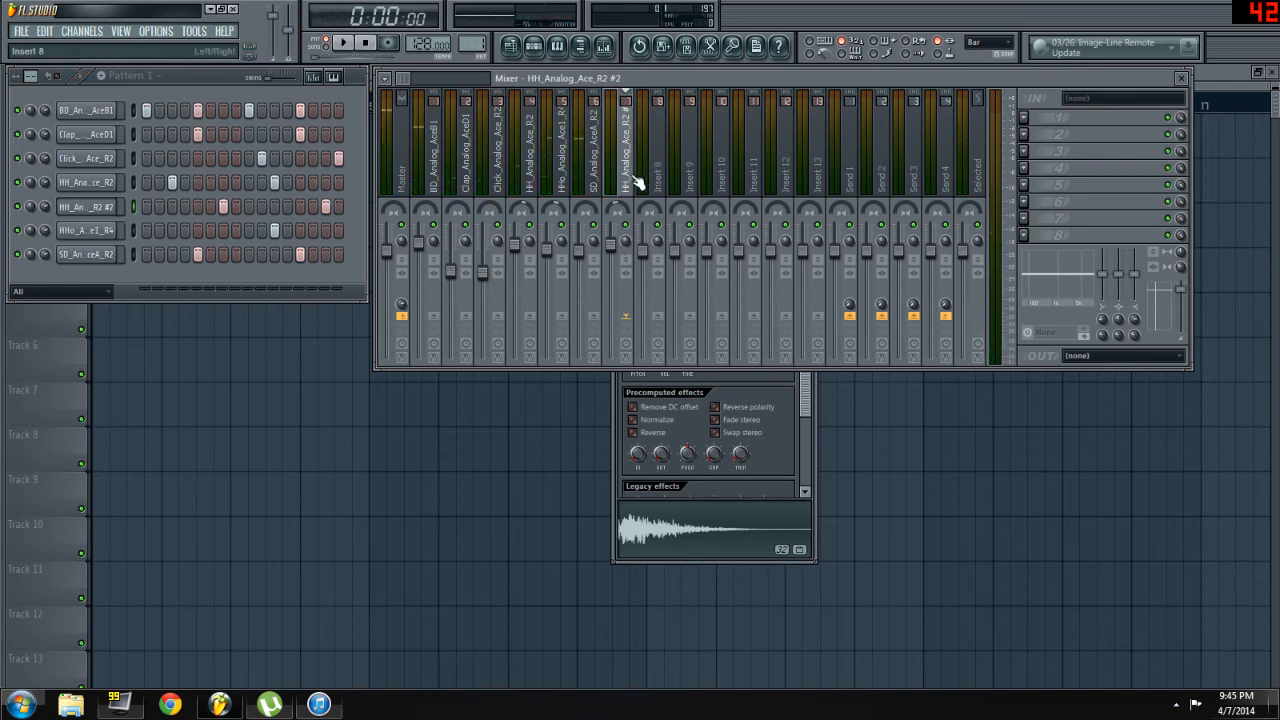
left_click(432, 180)
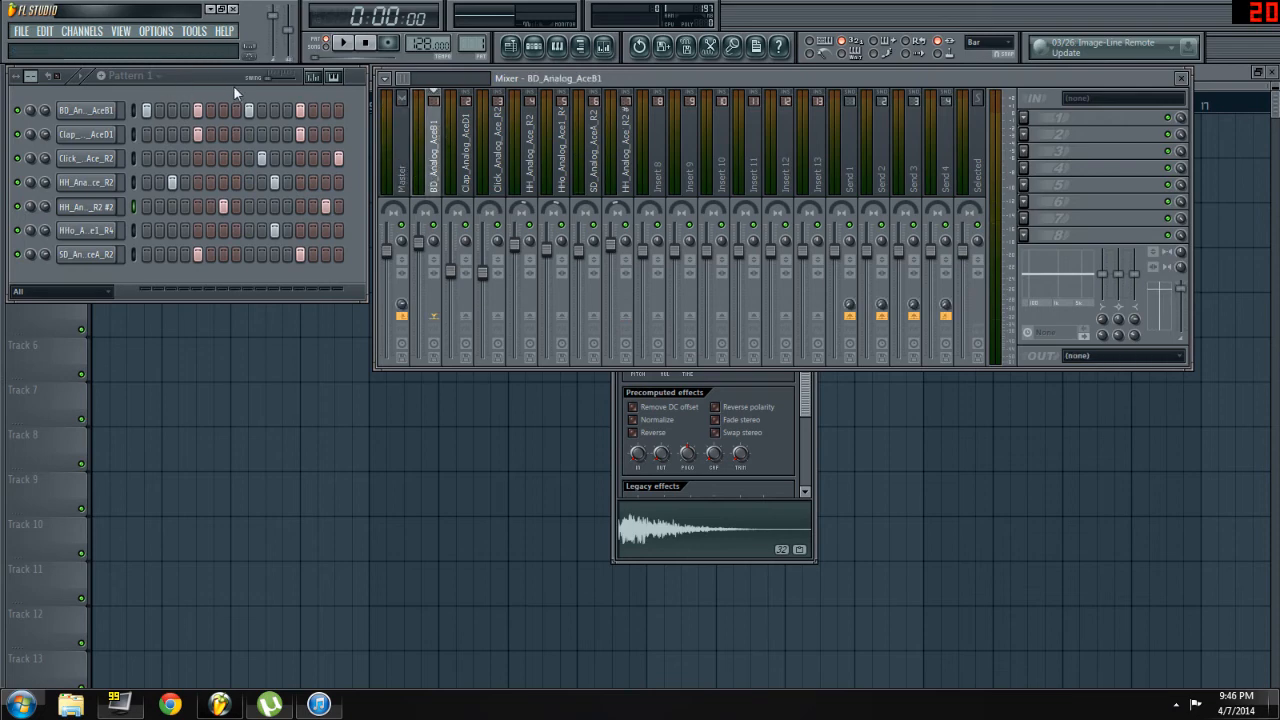
left_click(179, 81)
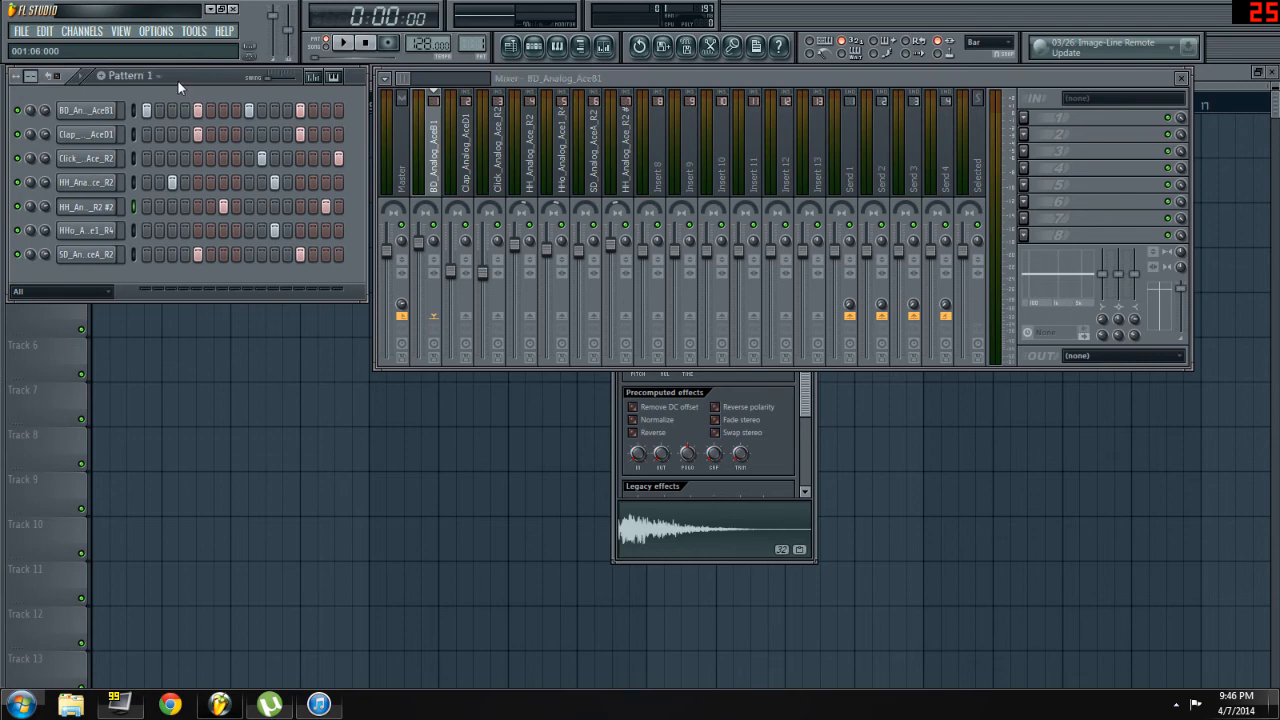
- Try placing Pattern 1 clips on Track 1 of the playlist and delete them again
left_click_drag(619, 78, 653, 257)
key("F12")
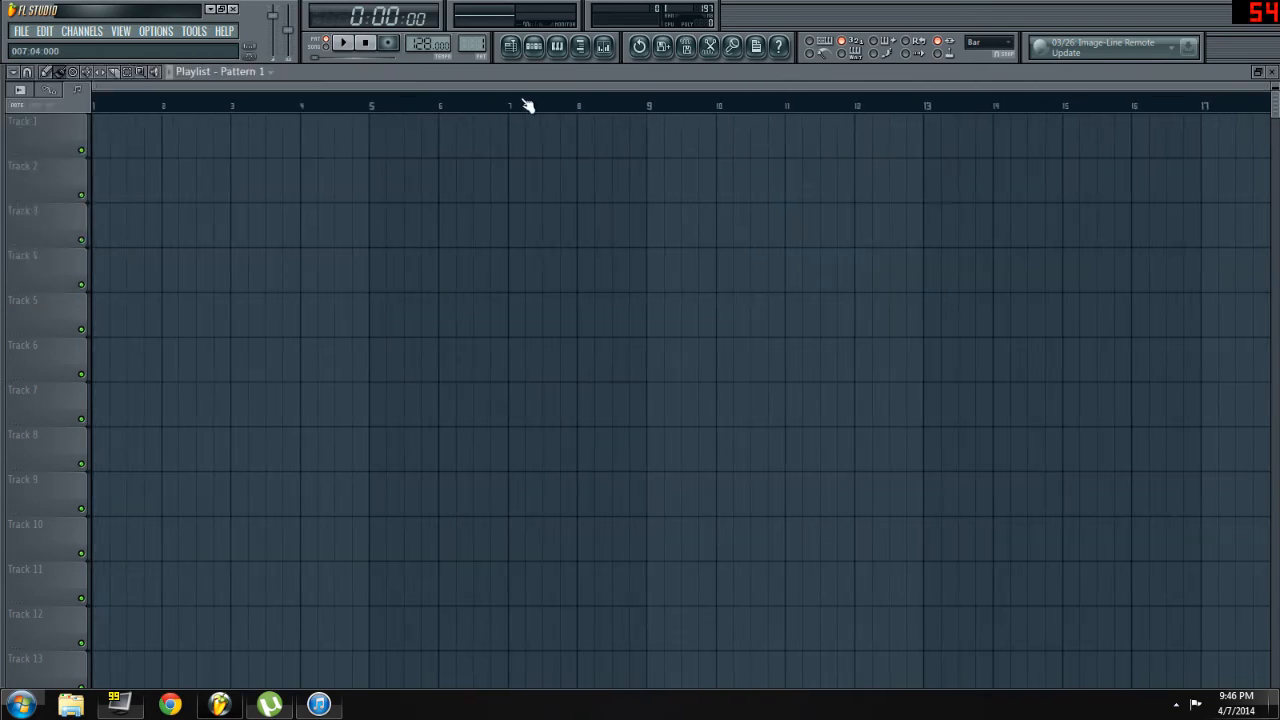
key("F6")
key("F12")
mouse_move(226, 144)
left_mouse_down()
mouse_move(634, 186)
mouse_move(703, 149)
left_mouse_up()
right_click(700, 140)
right_click(300, 140)
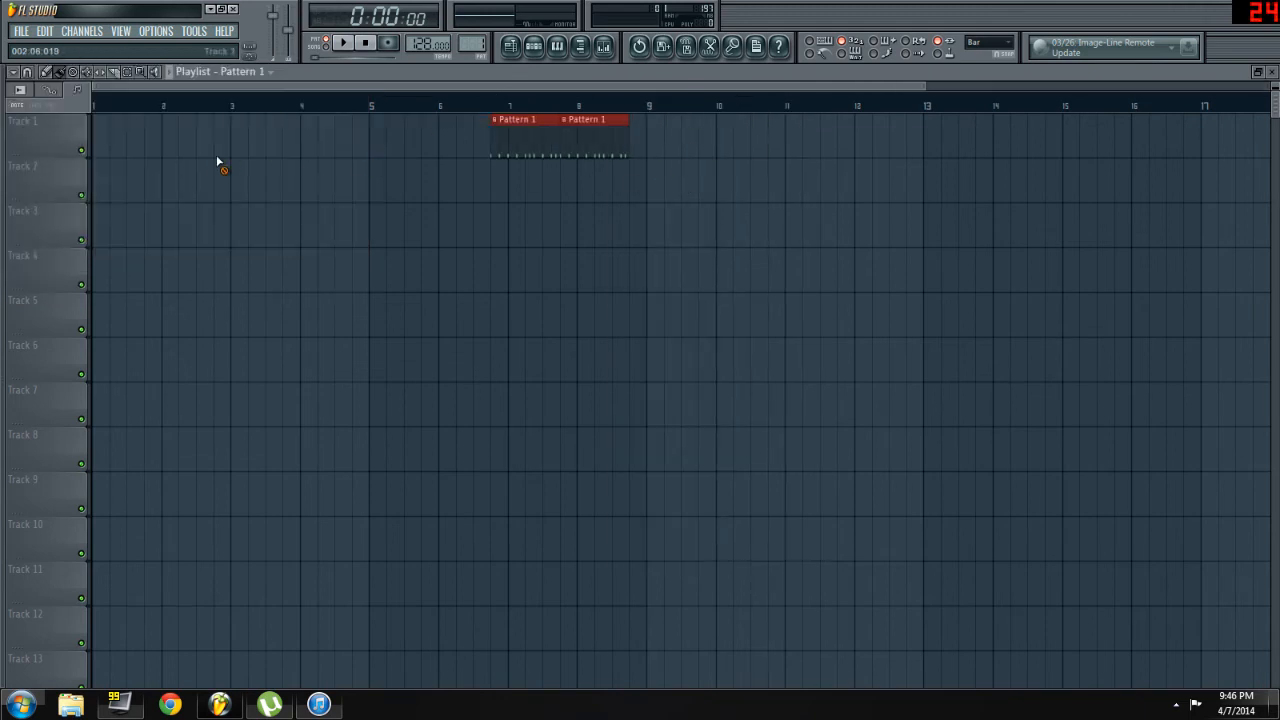
right_click(560, 140)
- Show the step sequencer and mixer again and place the mixer beside the step sequencer
key("F6")
key("F9")
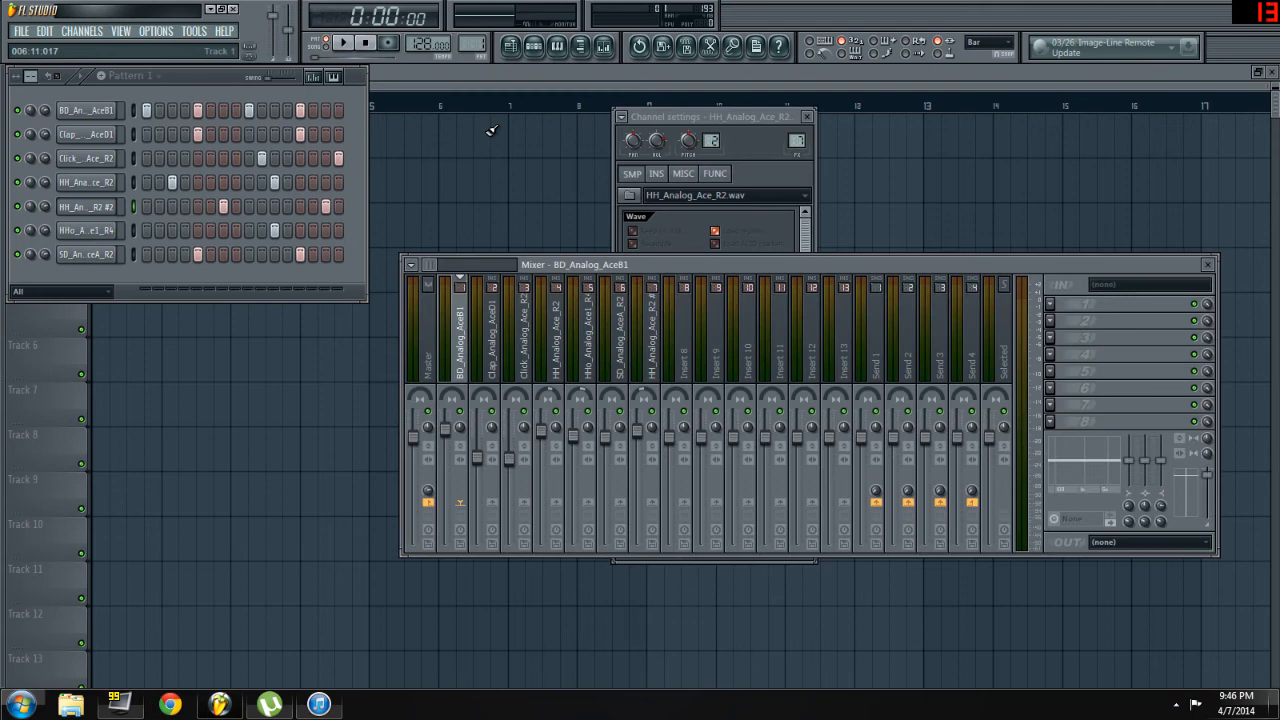
left_click_drag(580, 264, 516, 70)
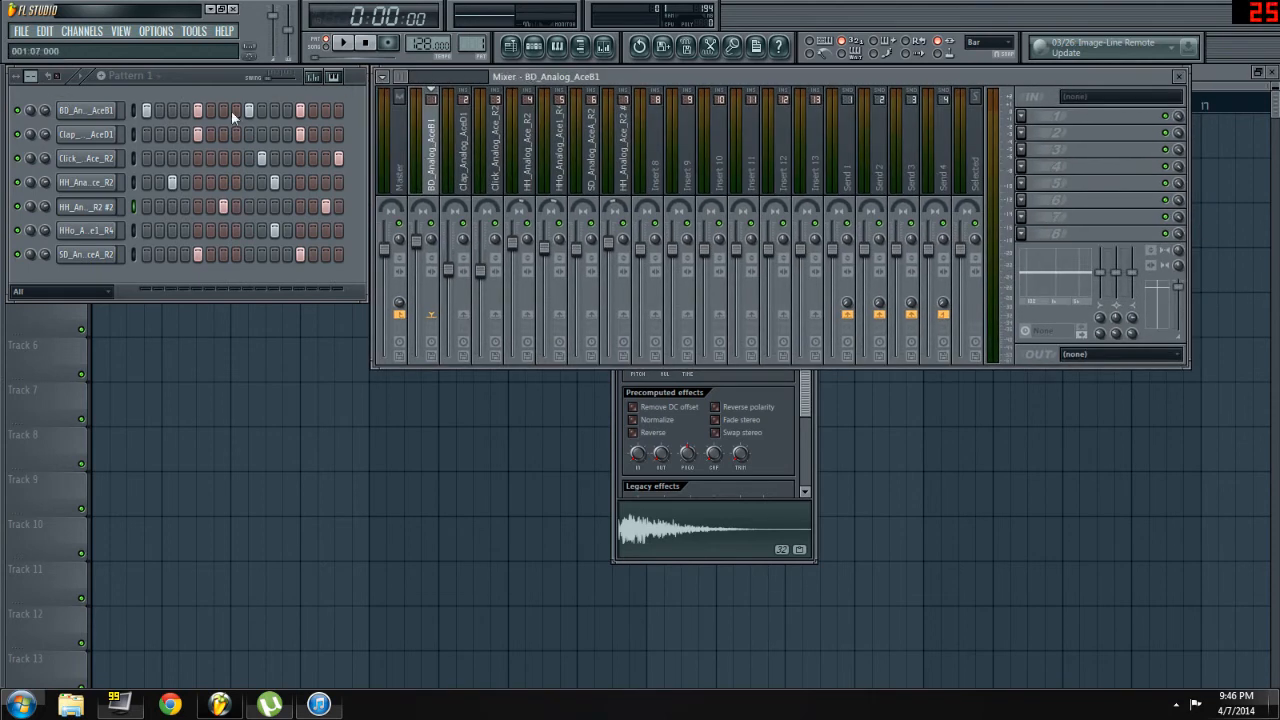
- Switch the step sequencer to the first empty pattern, Pattern 2
left_click(342, 44)
left_click(130, 77)
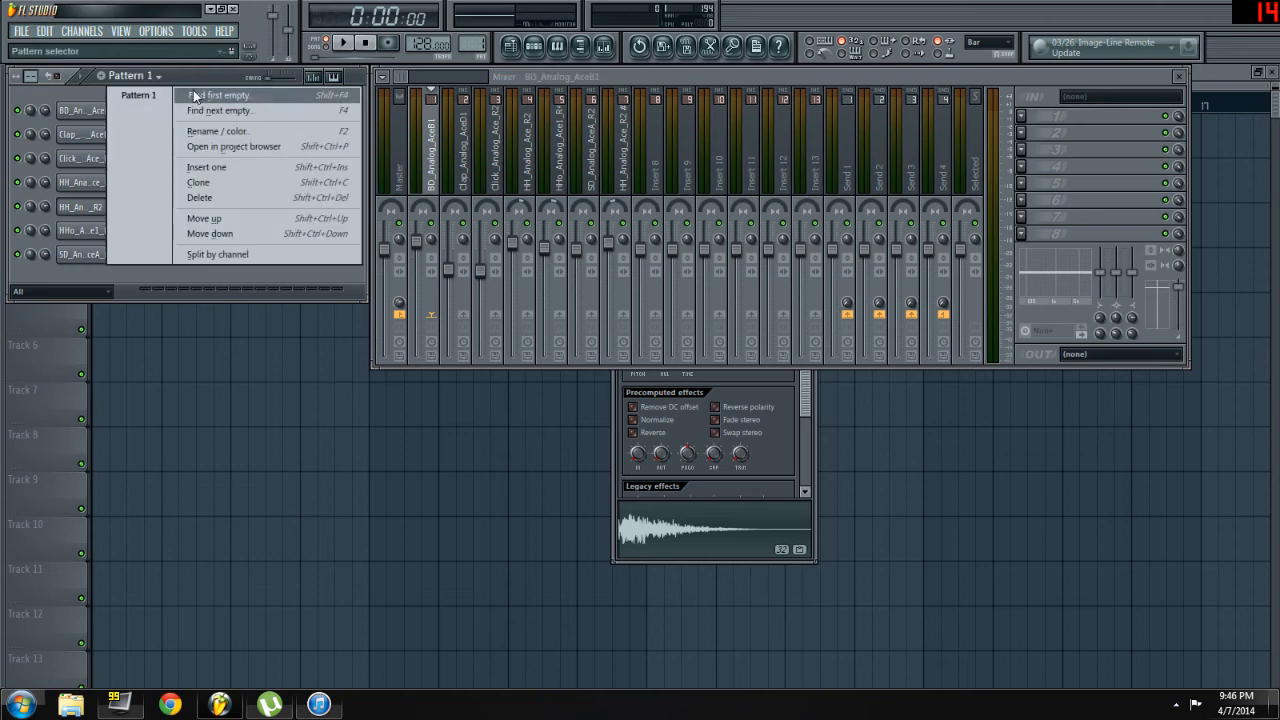
left_click(193, 95)
left_click(165, 77)
- Show the sample browser and audition the HH_Analog and Shaker_Analog samples
key("alt+F8")
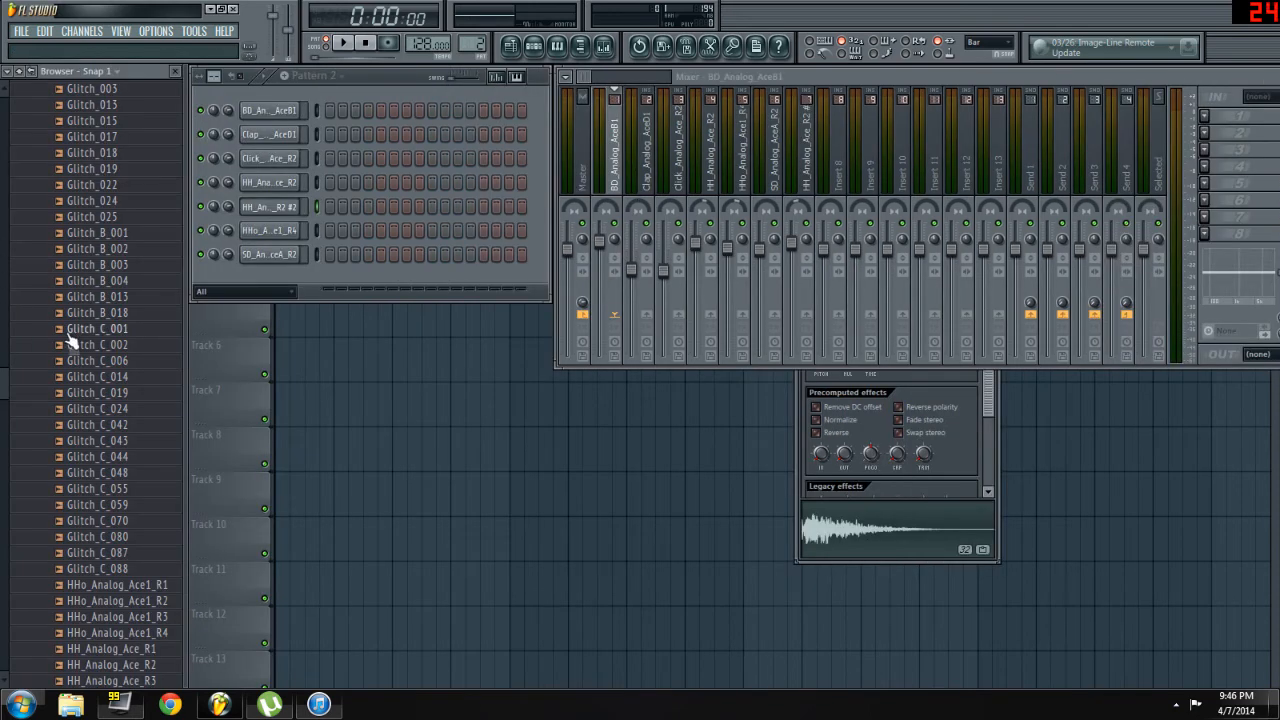
scroll(150, 545, "down", 1)
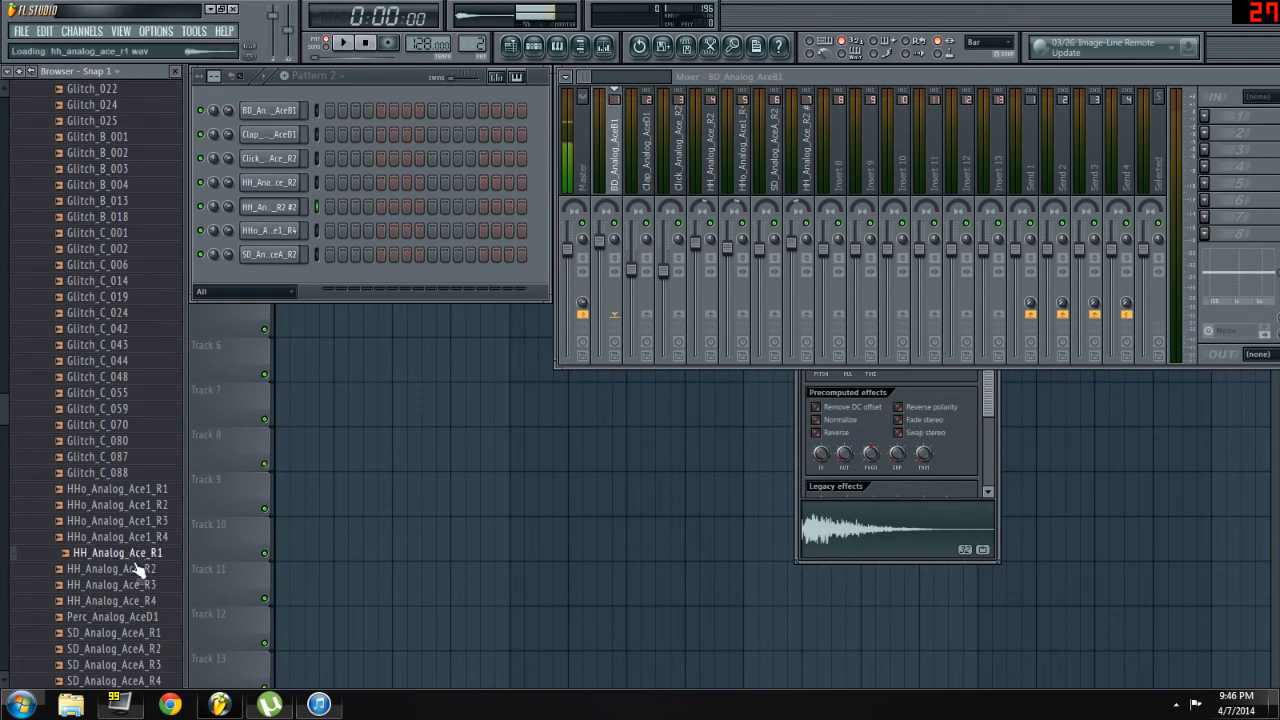
scroll(150, 580, "down", 4)
left_click(118, 600)
scroll(120, 600, "down", 3)
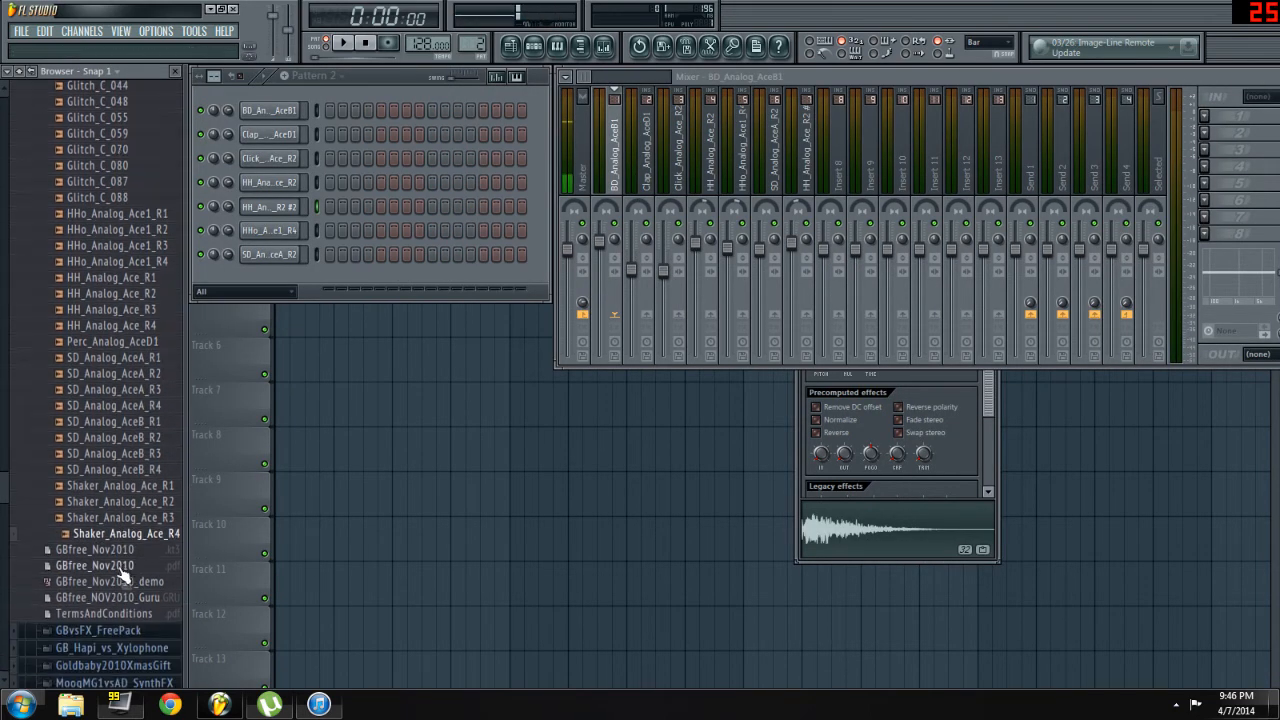
scroll(143, 371, "up", 8)
left_click_drag(118, 309, 148, 300)
- Audition the Glitch, Glitch_B and Glitch_C samples one after another in the browser
scroll(148, 300, "up", 6)
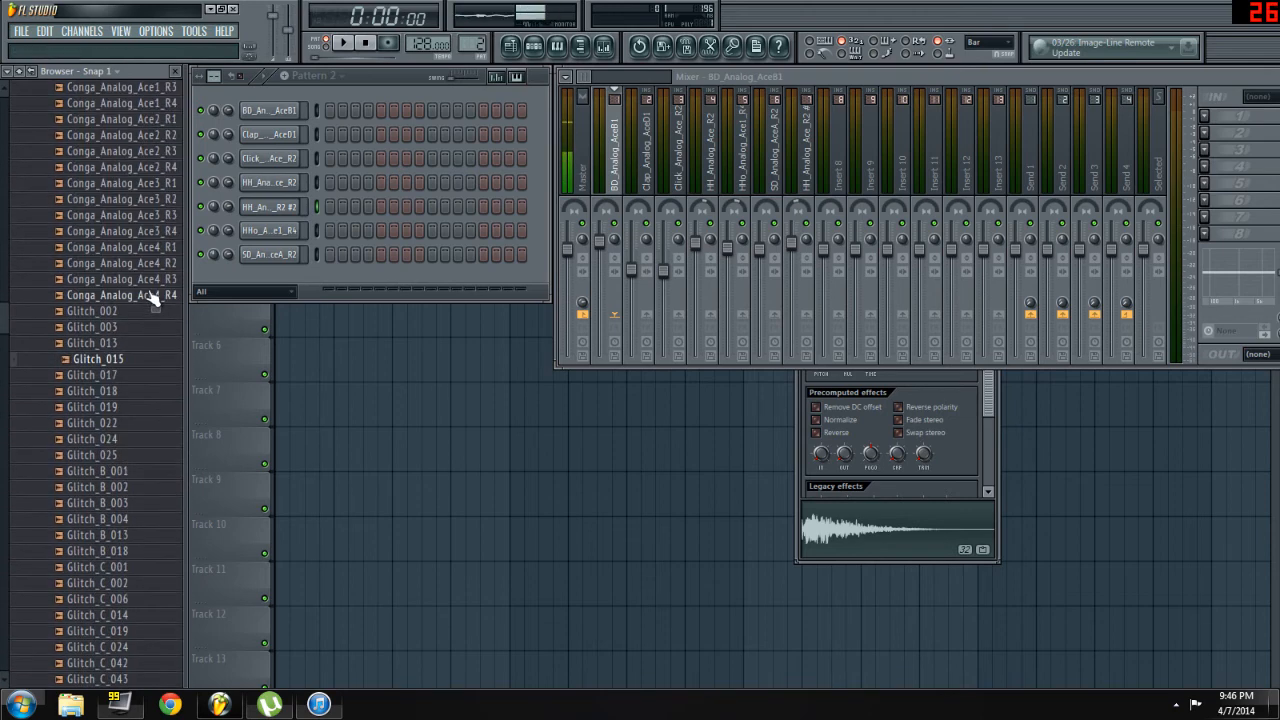
left_click(100, 313)
left_click(118, 474)
left_click(126, 551)
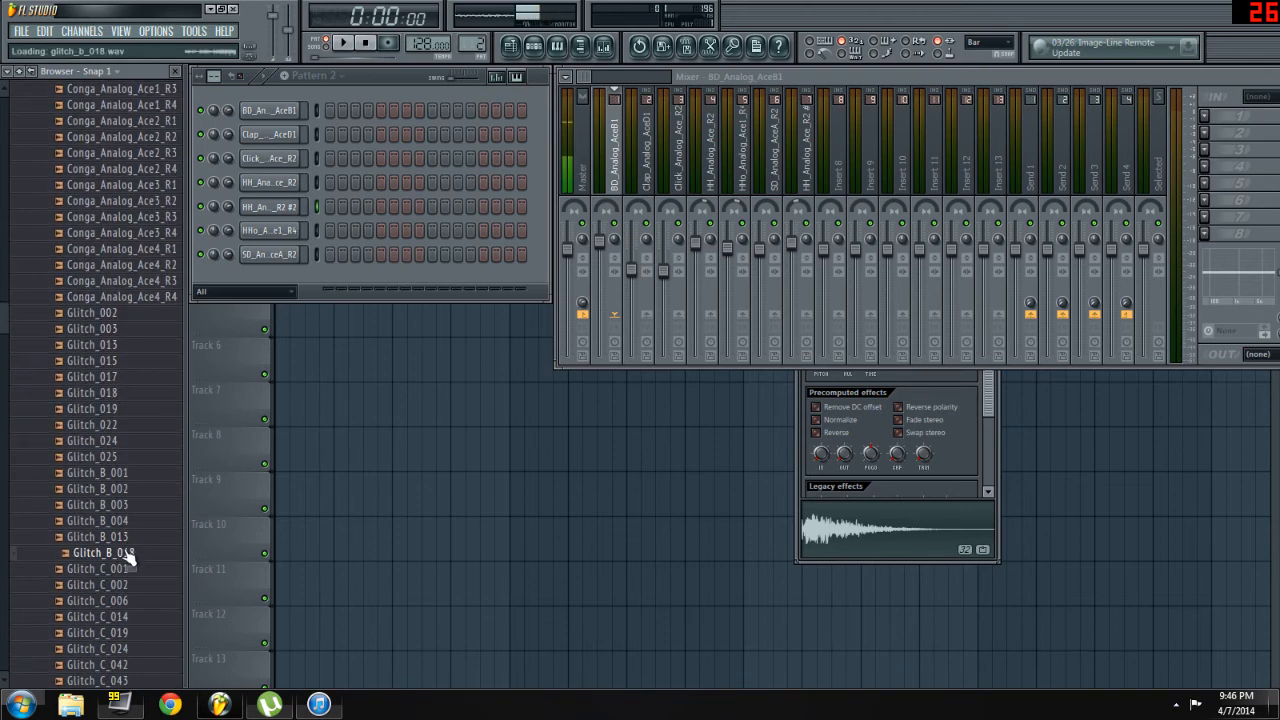
left_click(122, 604)
scroll(118, 600, "down", 1)
key("Down")
key("Down")
key("Down")
key("Down")
key("Down")
key("Down")
key("Down")
key("Down")
key("Down")
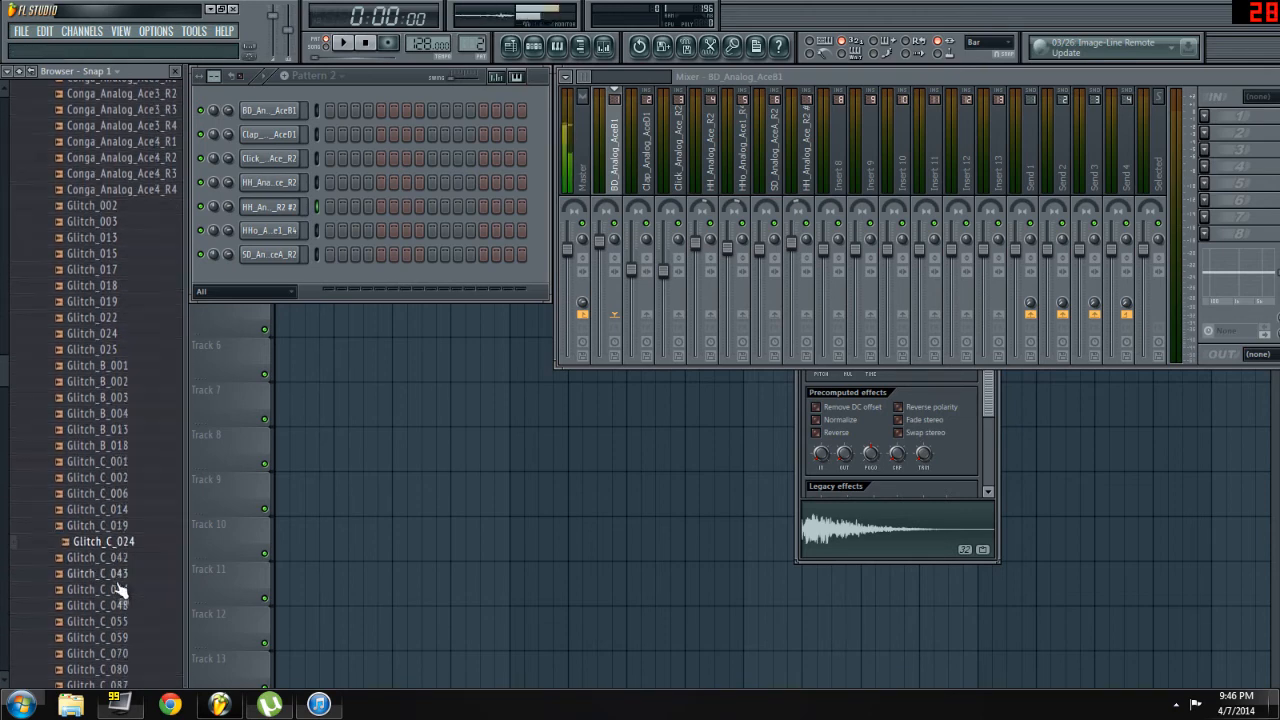
left_click(119, 601)
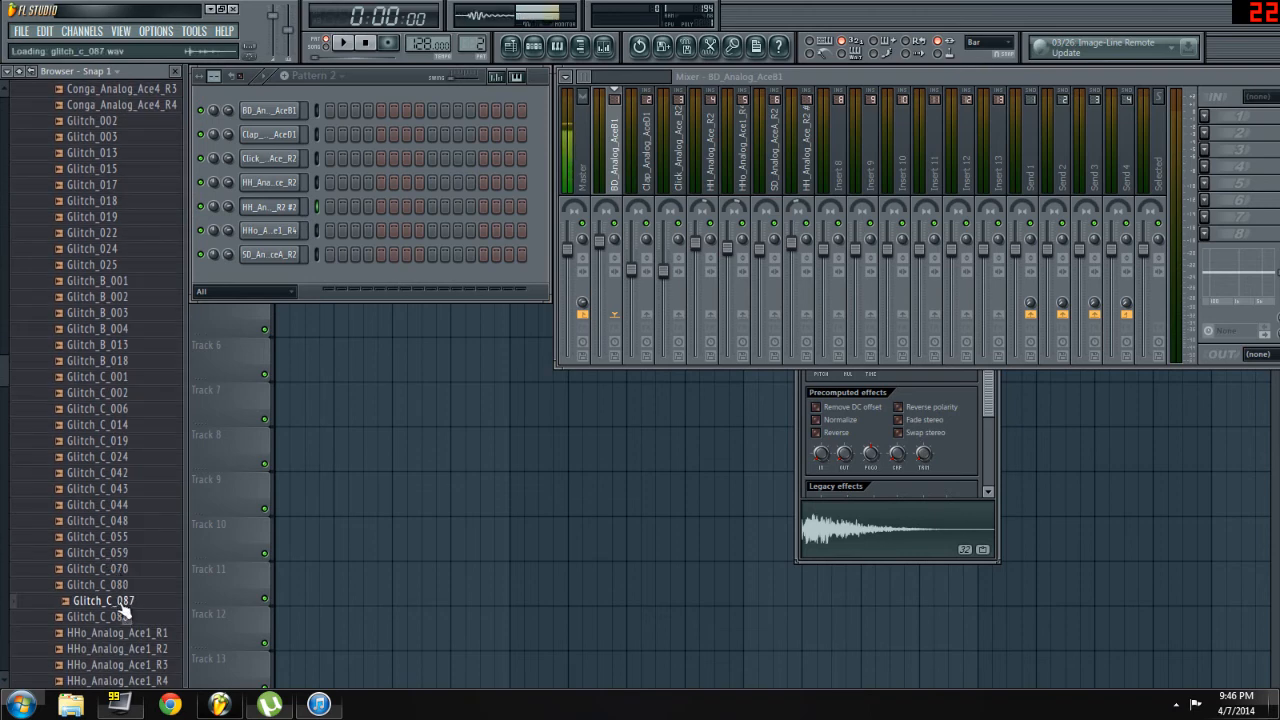
- Add Glitch_B_003 as a new channel, program hits on steps 1, 5, 9 and 13, and listen to them
left_click_drag(135, 328, 150, 280)
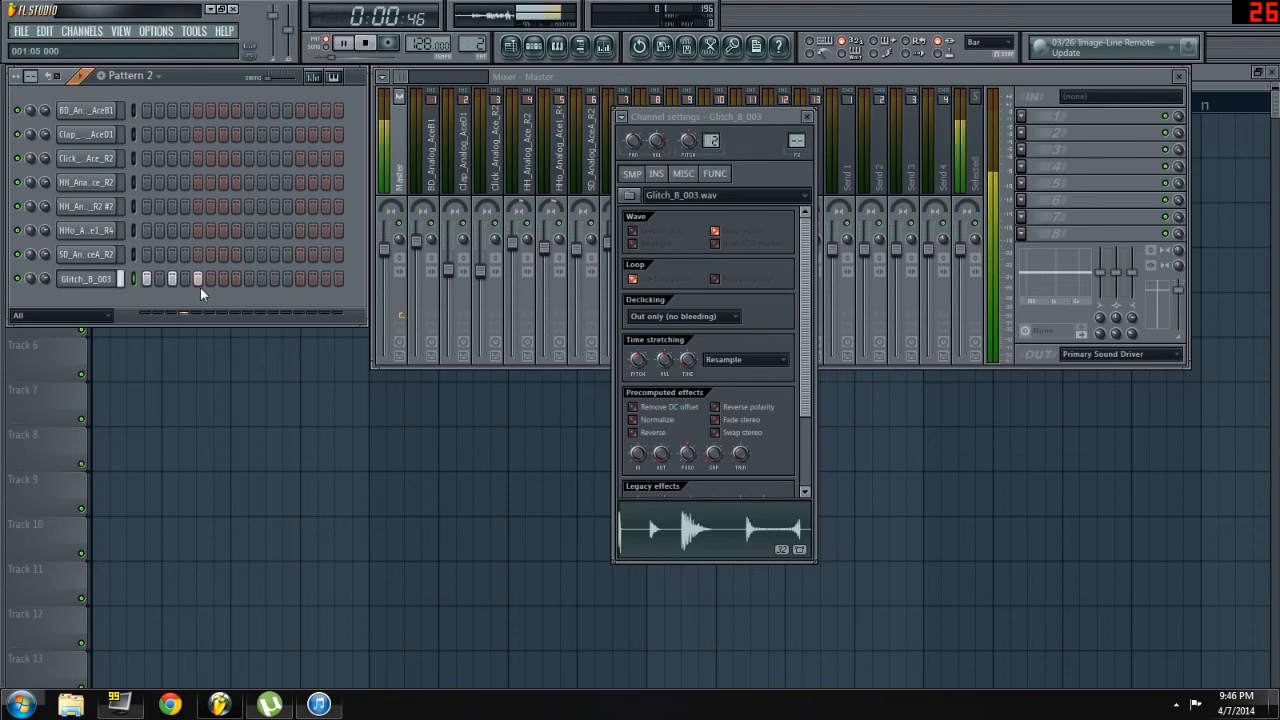
right_click(175, 278)
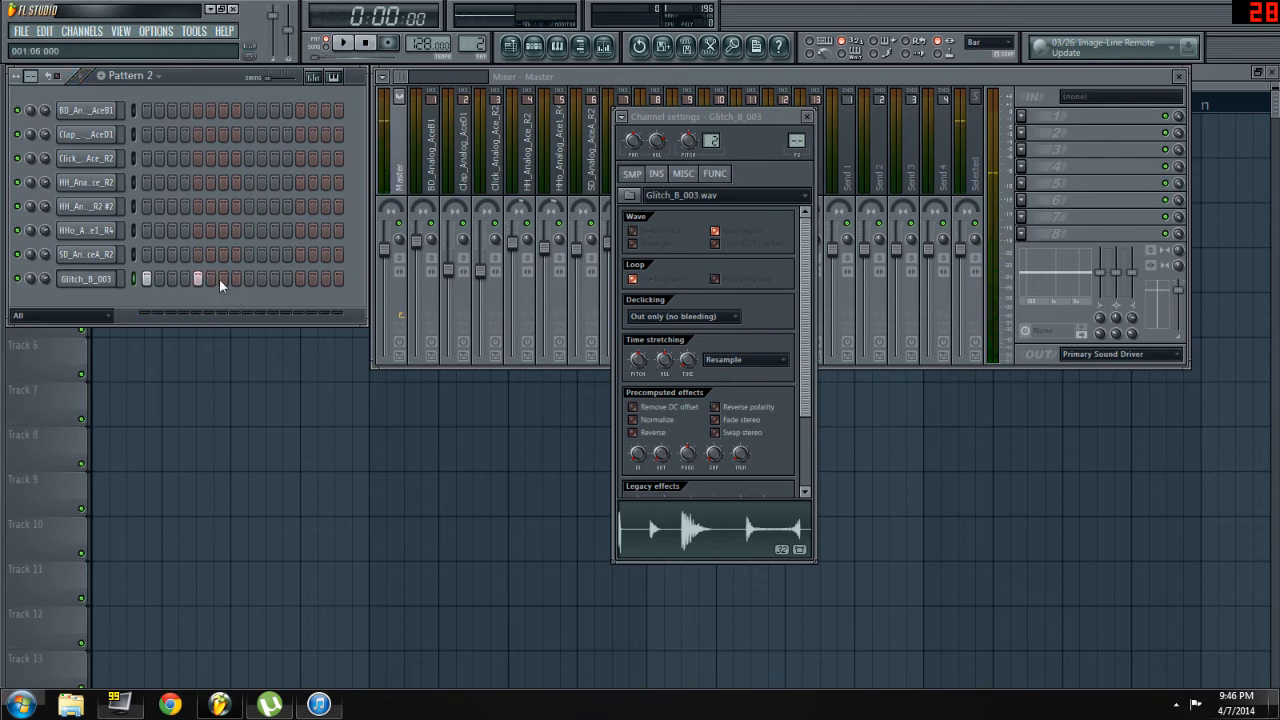
left_click(249, 279)
left_click(298, 279)
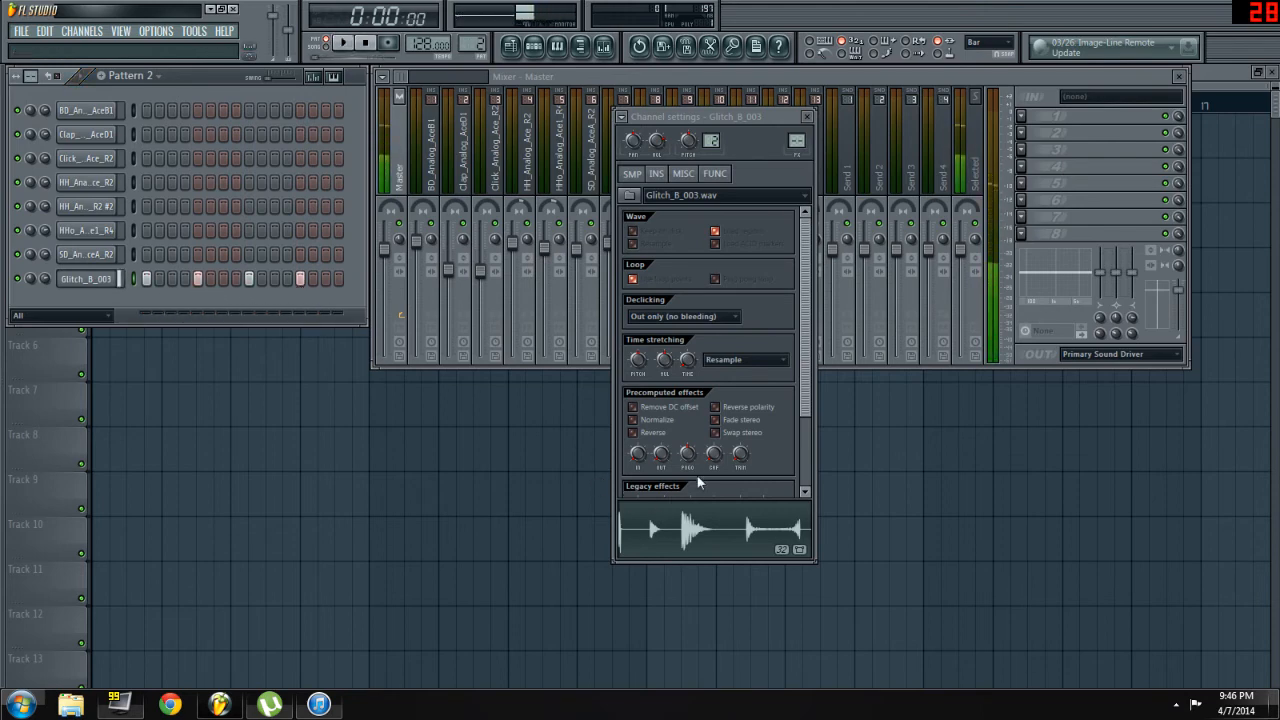
key("space")
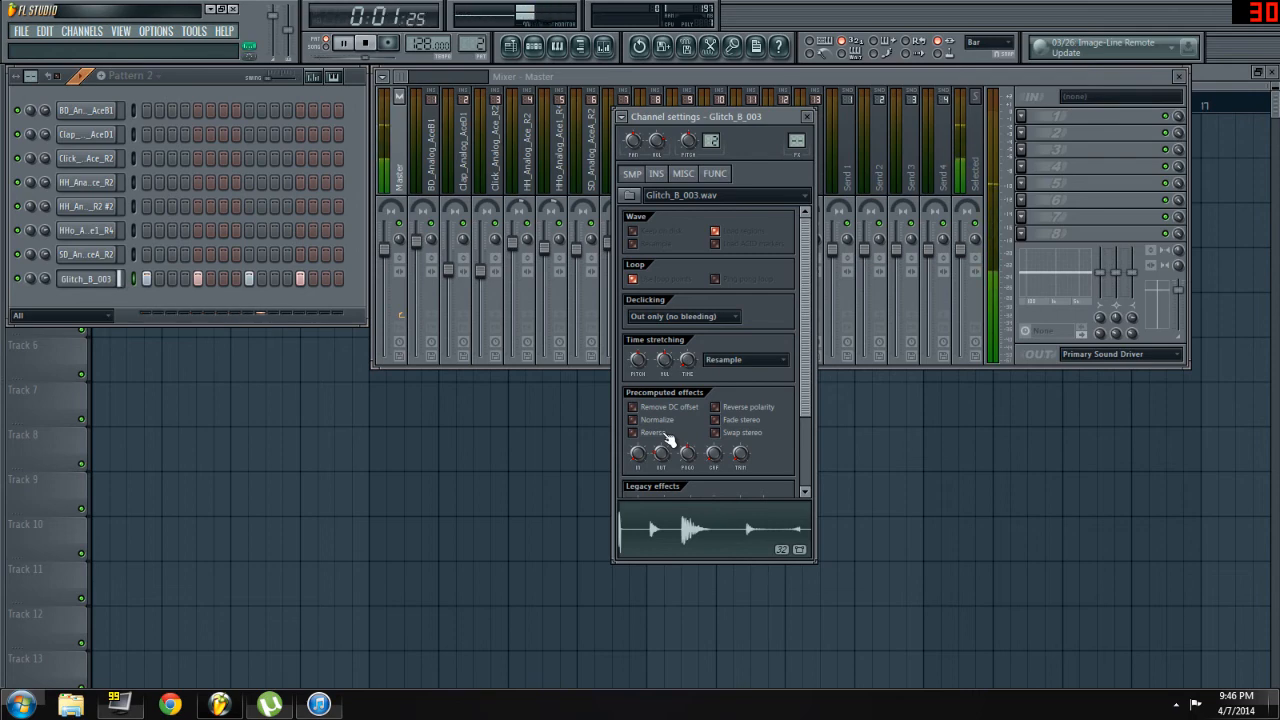
key("space")
- Reprogram the Glitch_B_003 channel with hits on steps 1, 7 and 15 only and listen to them
right_click(298, 279)
right_click(249, 279)
right_click(197, 279)
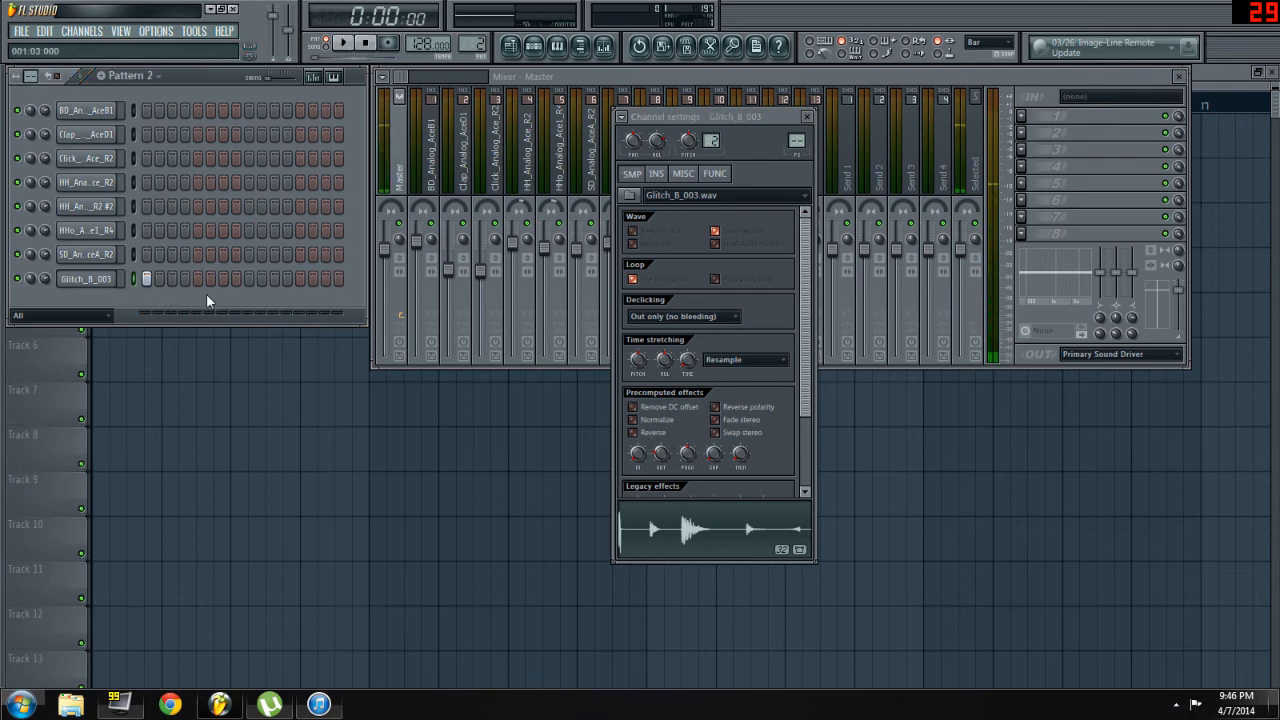
left_click(324, 279)
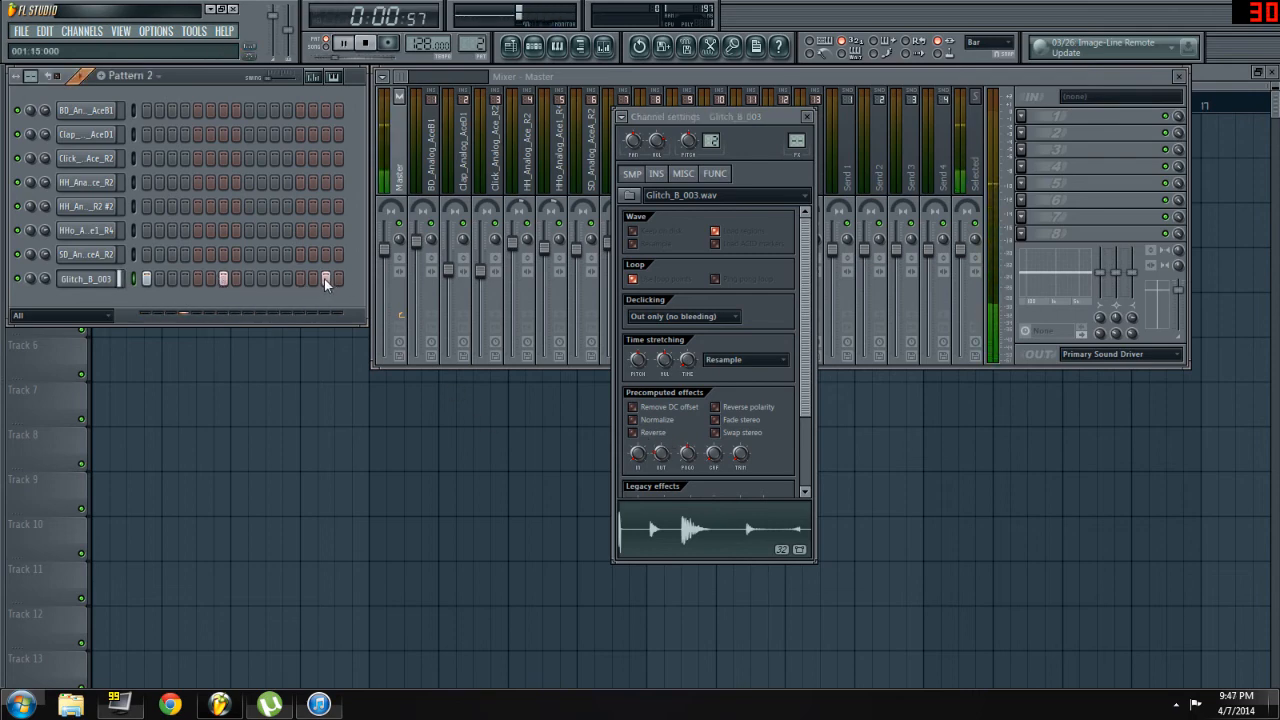
key("space")
- Return to the sample browser and audition the Glitch and Conga_Analog samples
key("alt+F8")
left_click(83, 411)
left_click(109, 314)
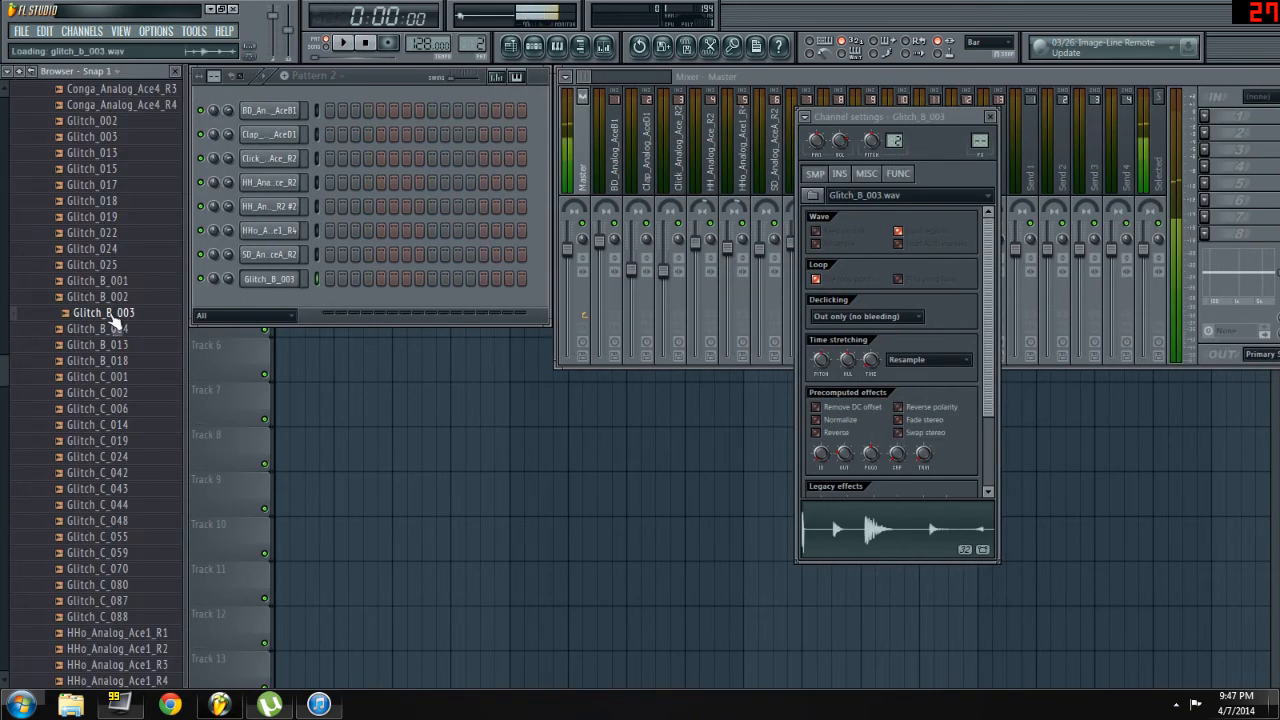
scroll(122, 324, "up", 4)
left_click(124, 327)
left_click(124, 299)
left_click(138, 155)
left_click(113, 285)
- Replace the Glitch_B_003 channel's sample with Conga_Analog_Ace4_R3 and add Conga_Analog_Ace2_R4 and Conga_Analog_Ace1_R2 as new channels
left_click_drag(122, 328, 29, 283)
left_click(100, 216)
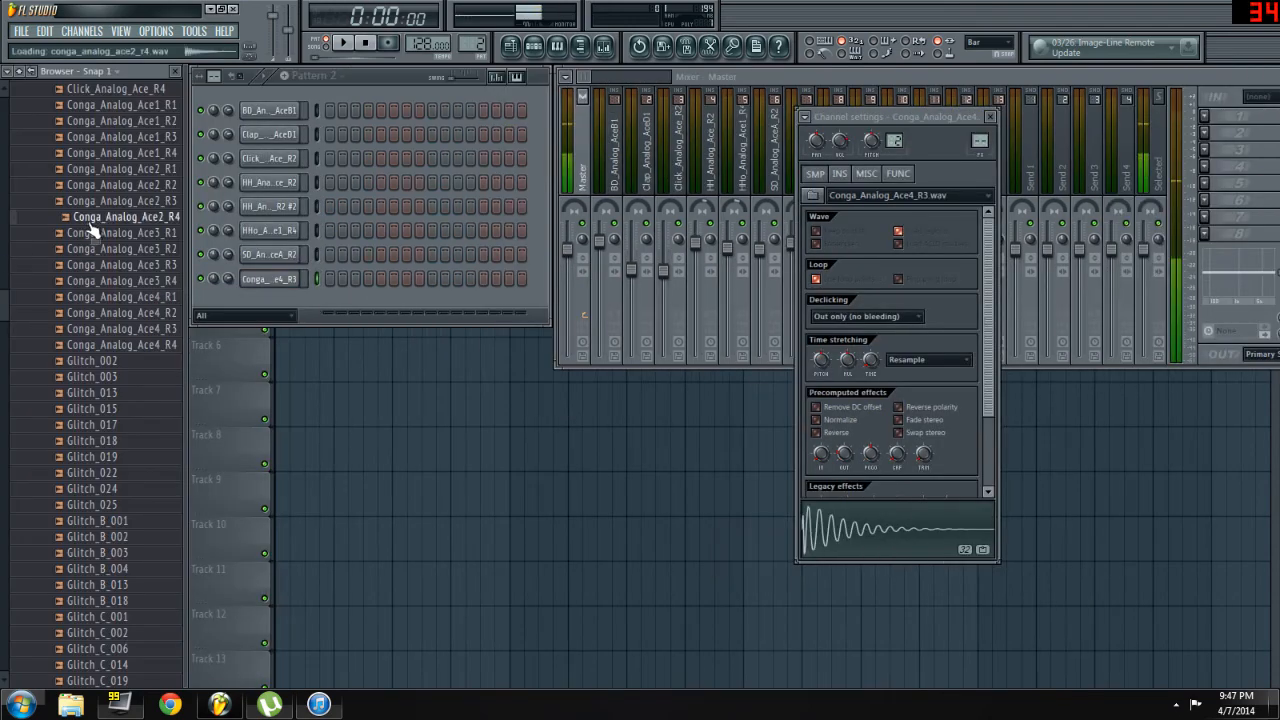
left_click_drag(100, 216, 177, 300)
left_click(88, 121)
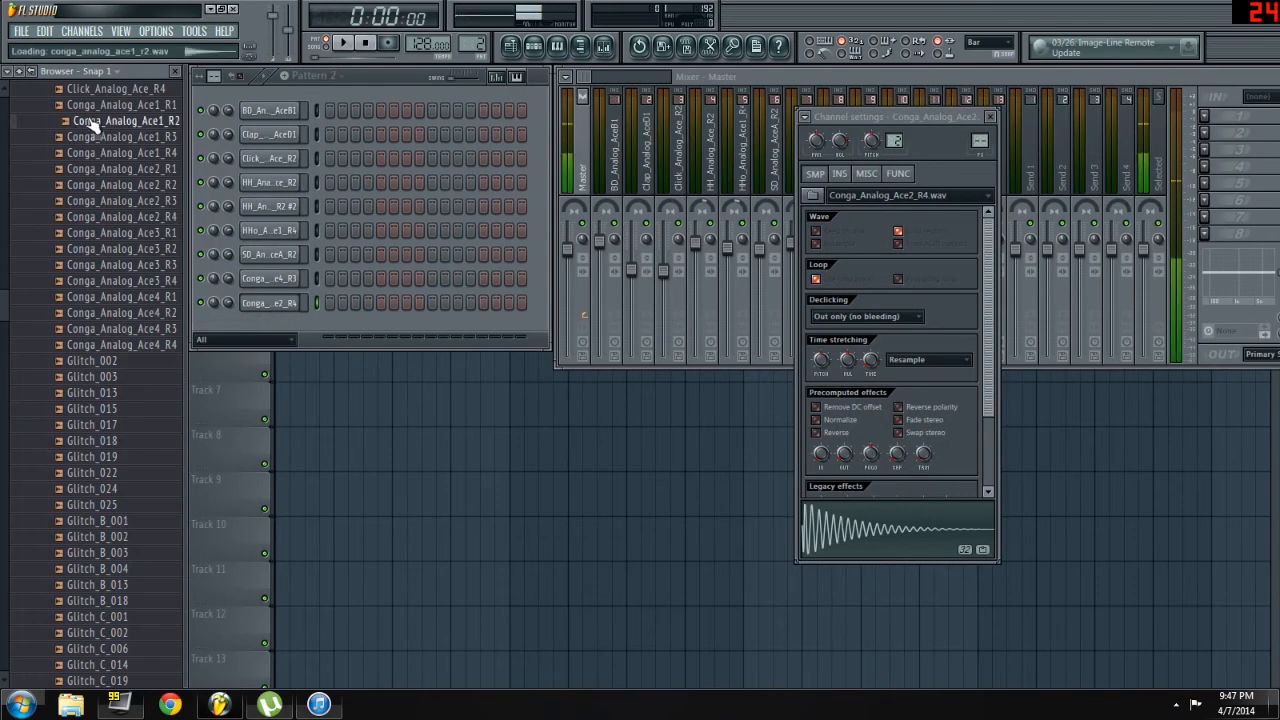
left_click_drag(88, 121, 182, 322)
- Program Conga Ace4_R3 on steps 1, 7 and 9, Ace2_R4 on 3, 13 and 15, Ace1_R2 on 5 and 11, and start playback
left_click(148, 279)
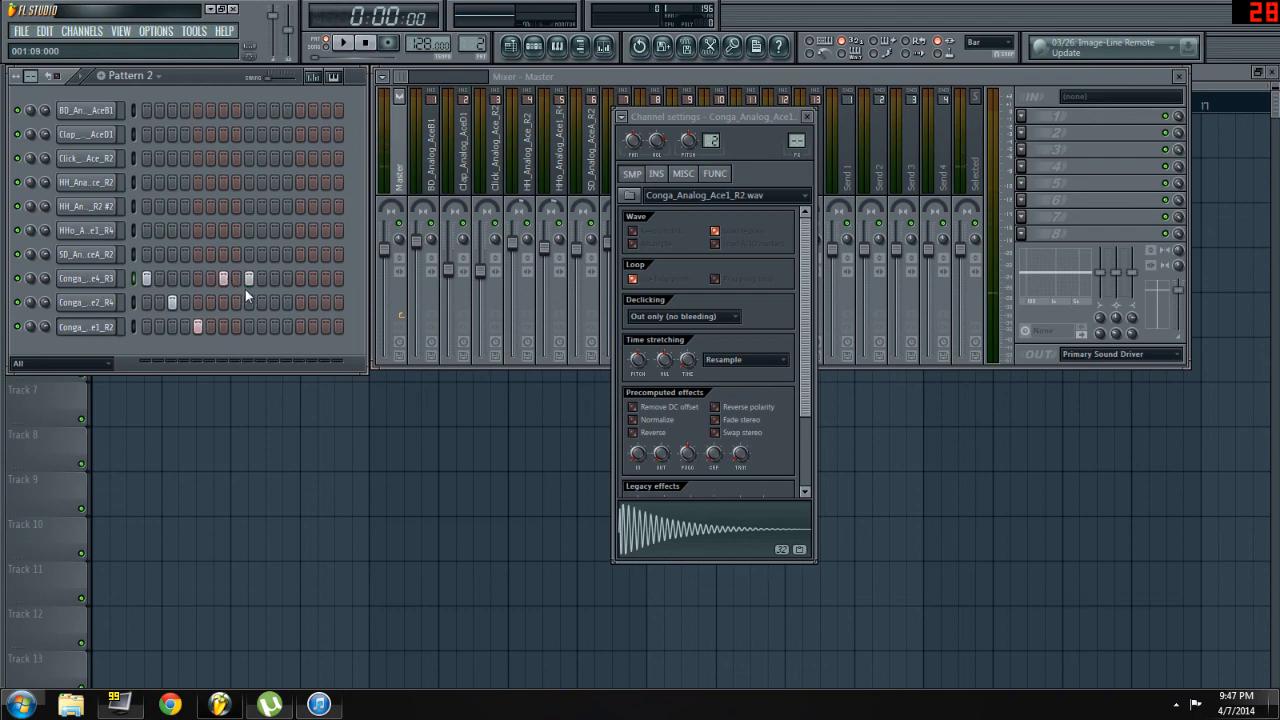
left_click(274, 326)
left_click(312, 302)
left_click(300, 302)
left_click(324, 302)
key("space")
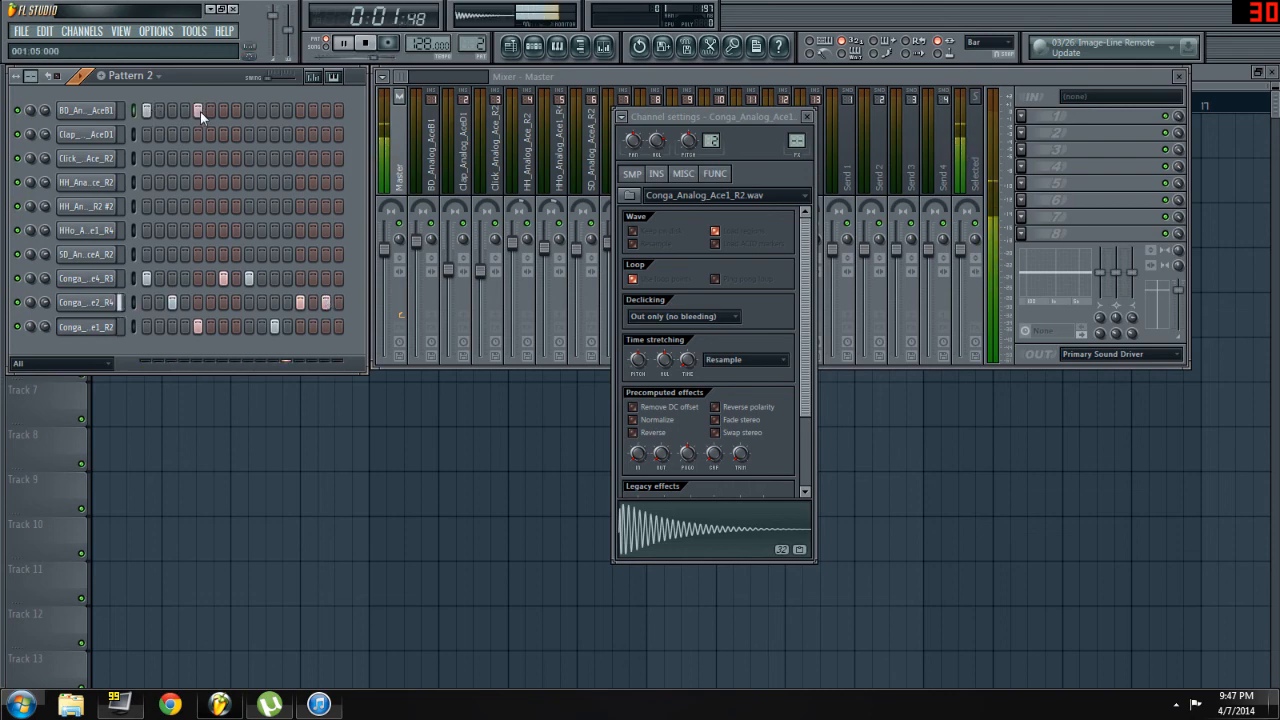
- Add BD_Analog_AceB1 hits on steps 1, 5, 9 and 13 and SD_Analog_AceA_R2 hits on steps 5, 13 and 16
left_click(300, 110)
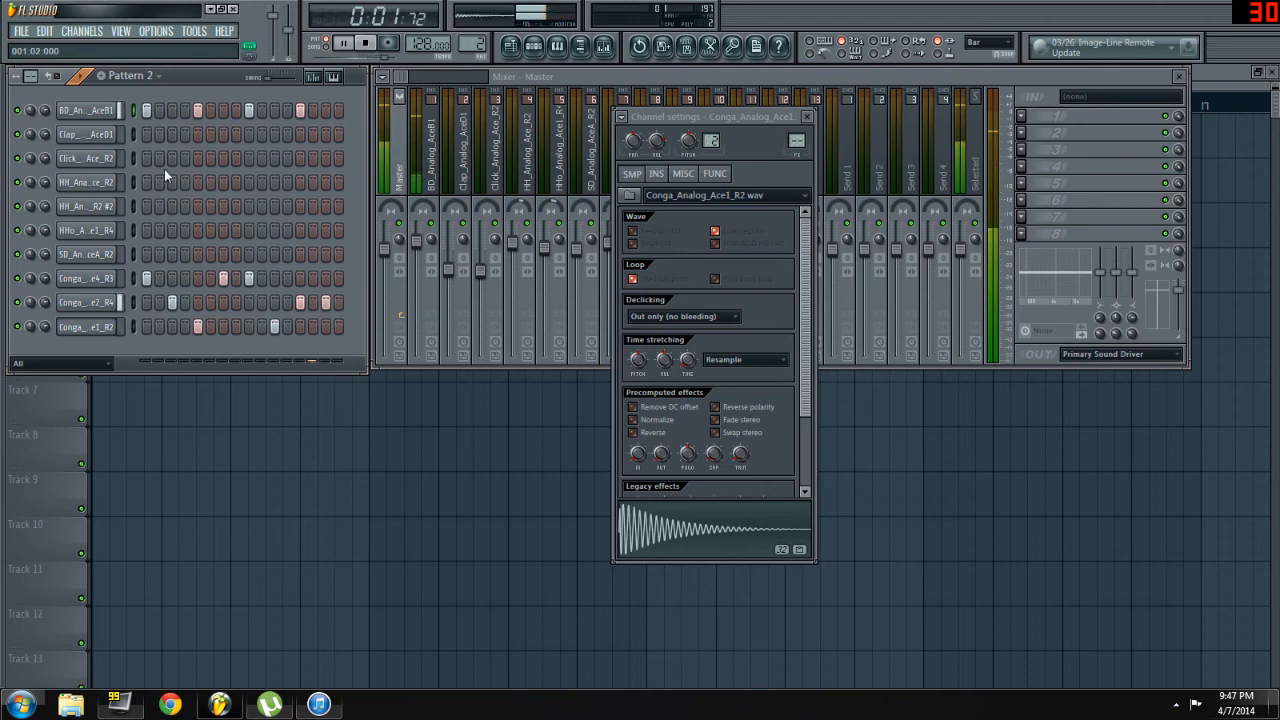
left_click(197, 254)
left_click(300, 254)
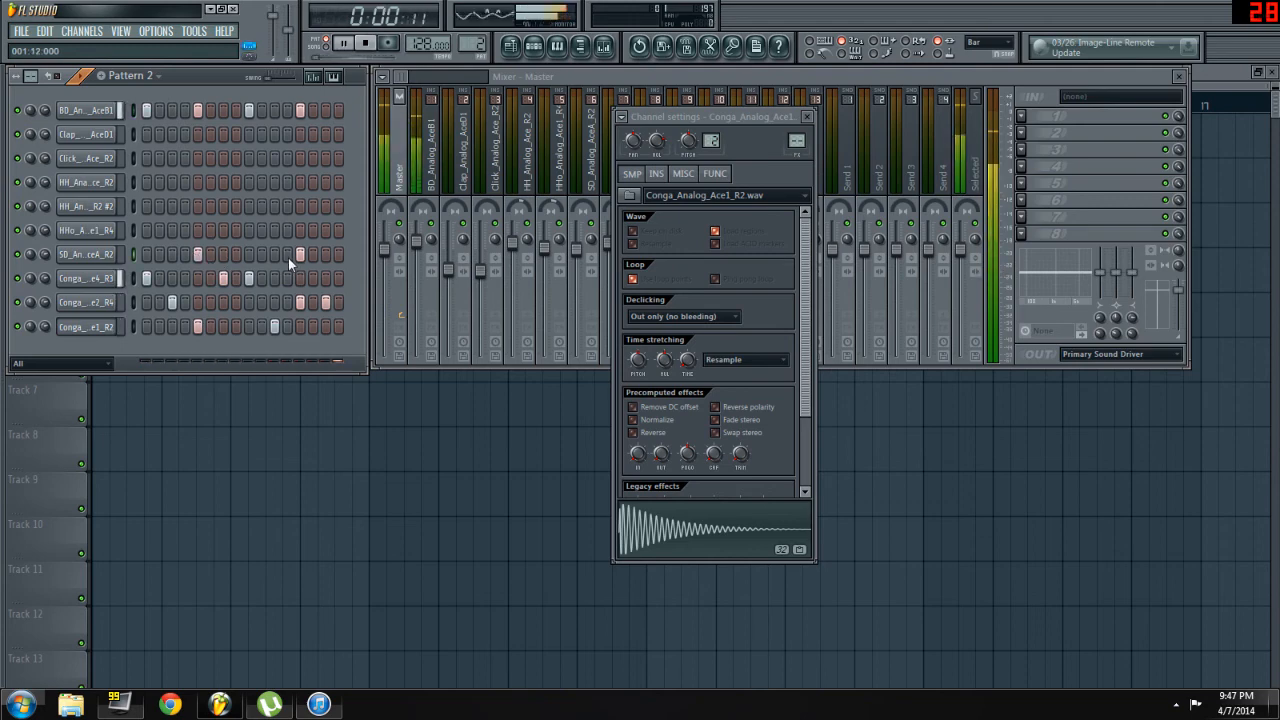
left_click(338, 254)
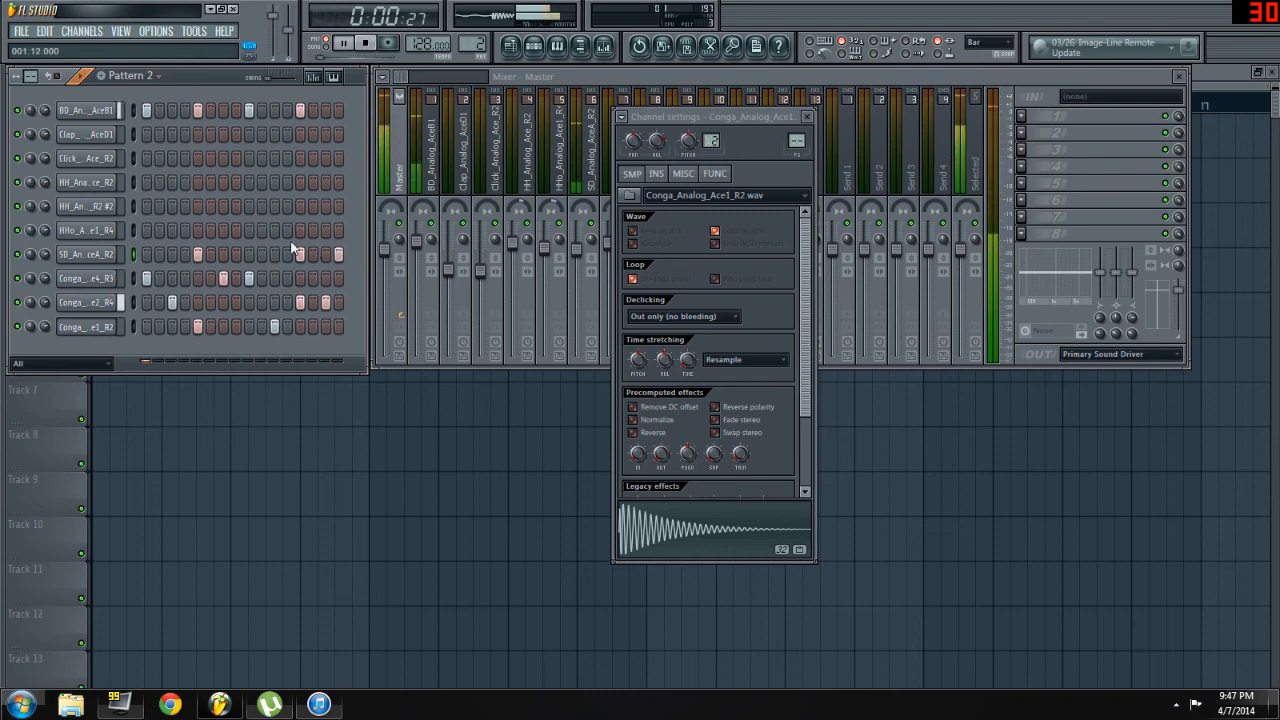
- Try an HH_Analog_Ace_R2 hit on step 5, and add Clap_Analog_AceD1 hits on steps 5, 13 and 16
left_click(196, 182)
left_click(197, 182)
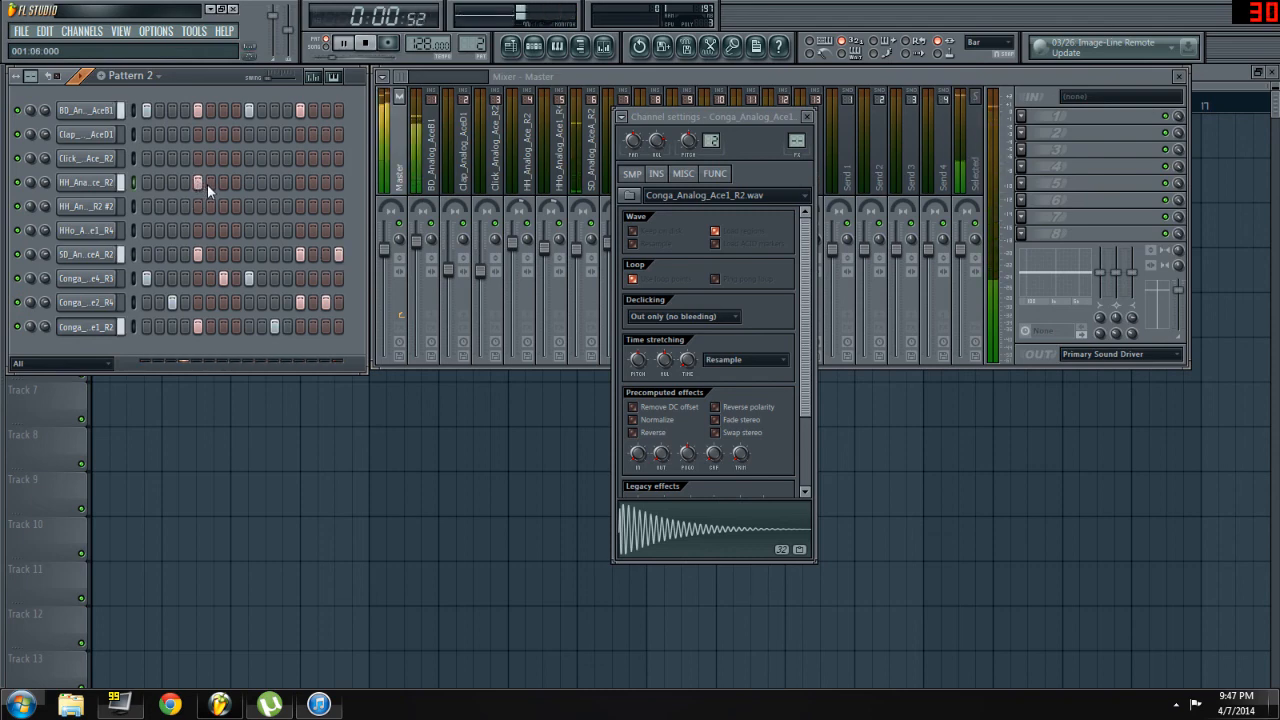
left_click(198, 135)
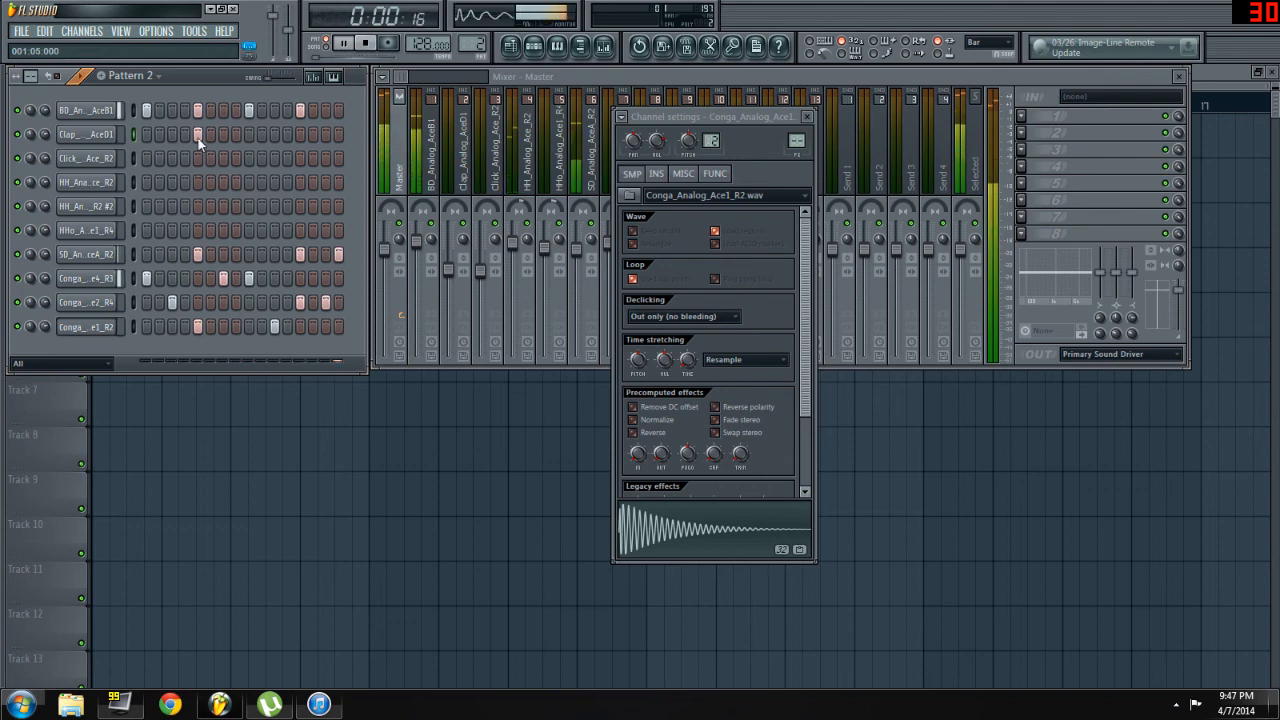
left_click(301, 134)
left_click(339, 134)
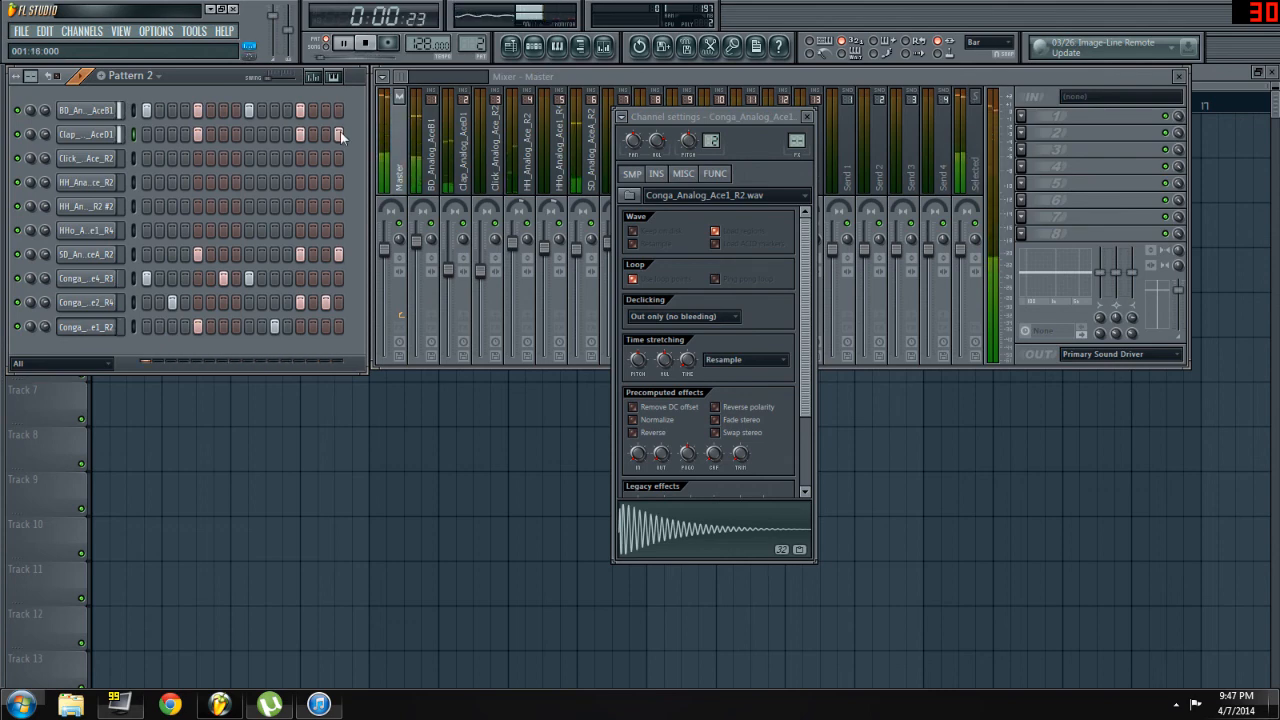
- Add Click_Analog_Ace_R2 hits on steps 3, 7, 8, 11, 12 and 13 and stop playback
left_click(173, 158)
left_click(223, 158)
left_click(236, 158)
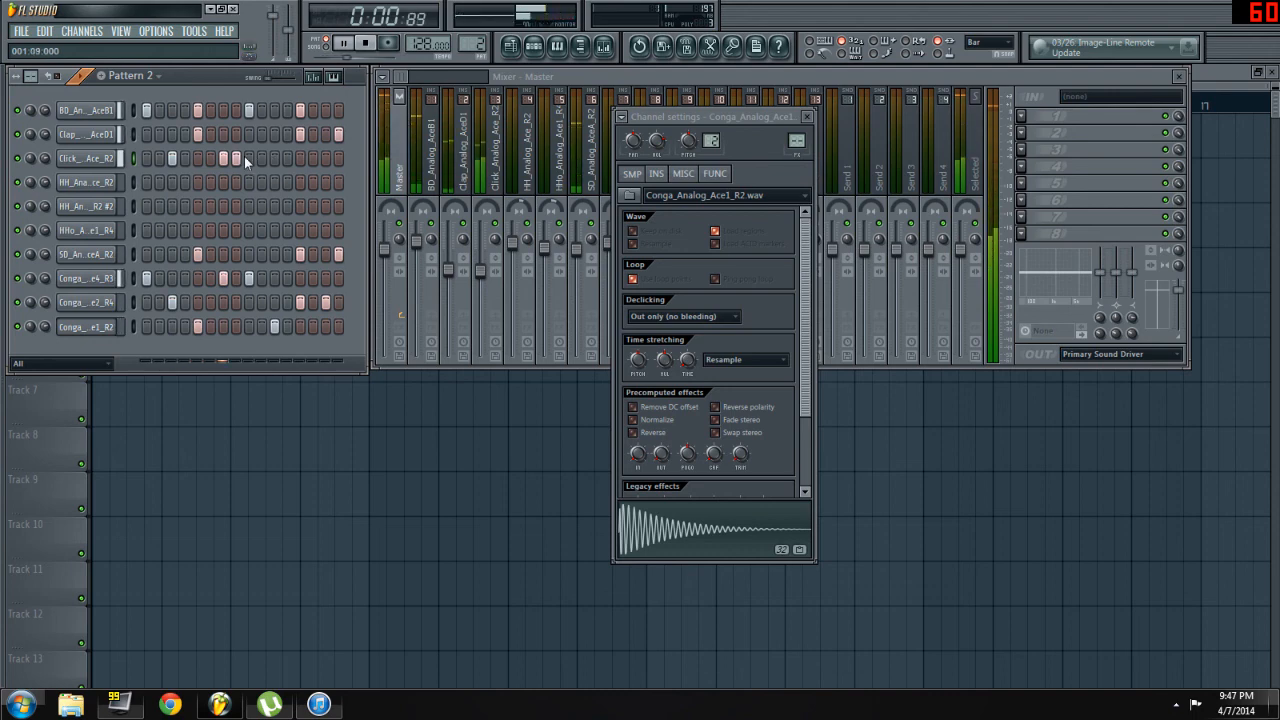
key("space")
left_click(275, 159)
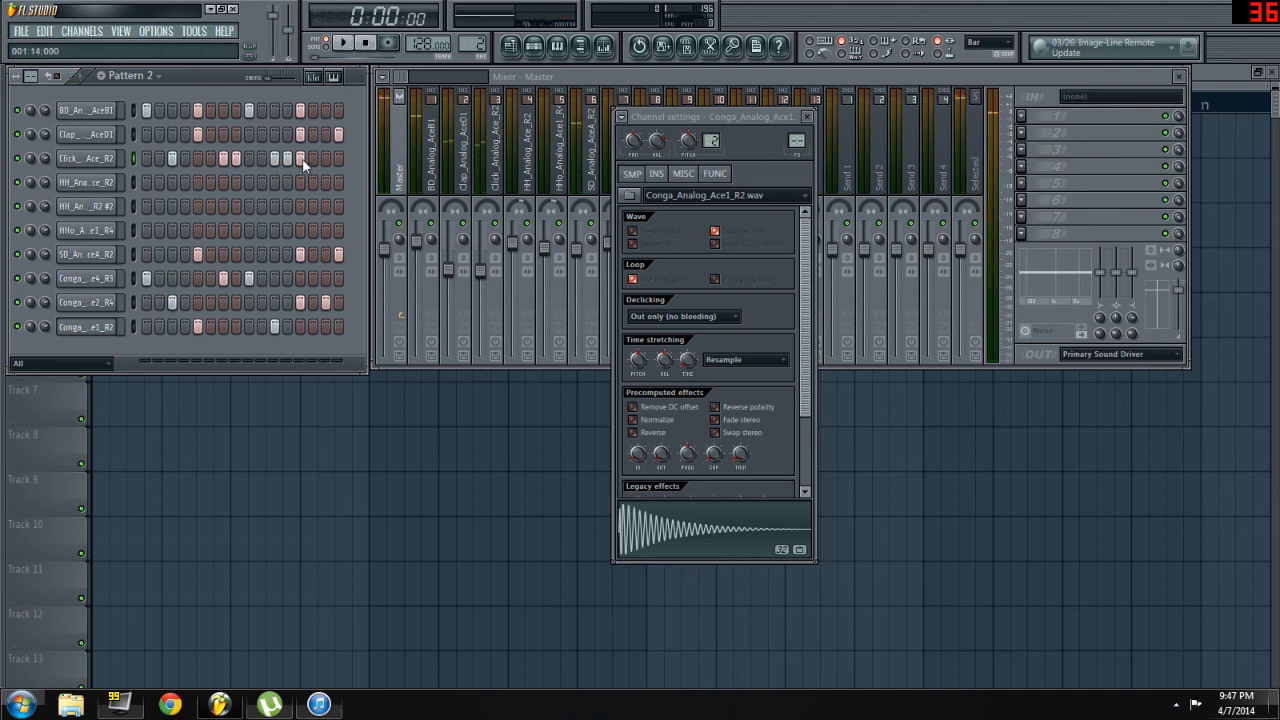
- Clear the Click_Analog_Ace_R2 hit on step 13, add hits on steps 15 and 16, and start playback
left_click(287, 158)
left_click(325, 158)
left_click(338, 158)
key("space")
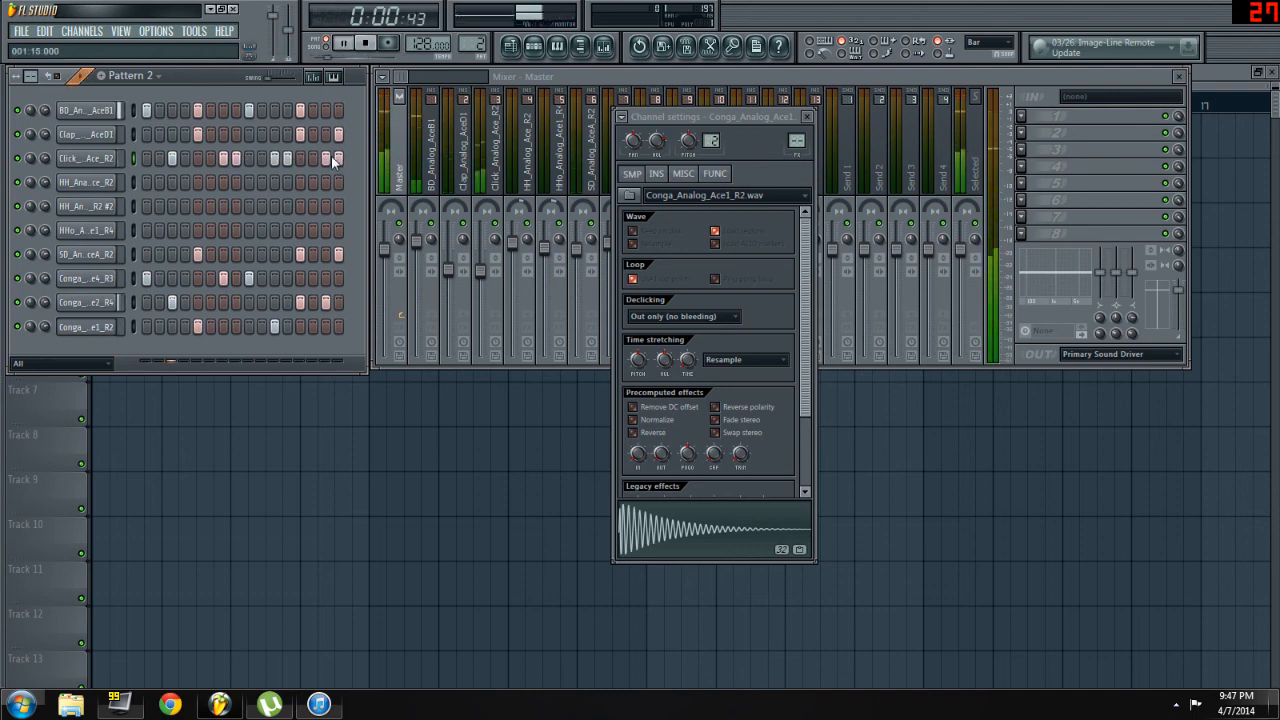
- Add HH_Analog_Ace_R2 hits on steps 3, 7 and 11
left_click(172, 182)
left_click(223, 182)
left_click(274, 182)
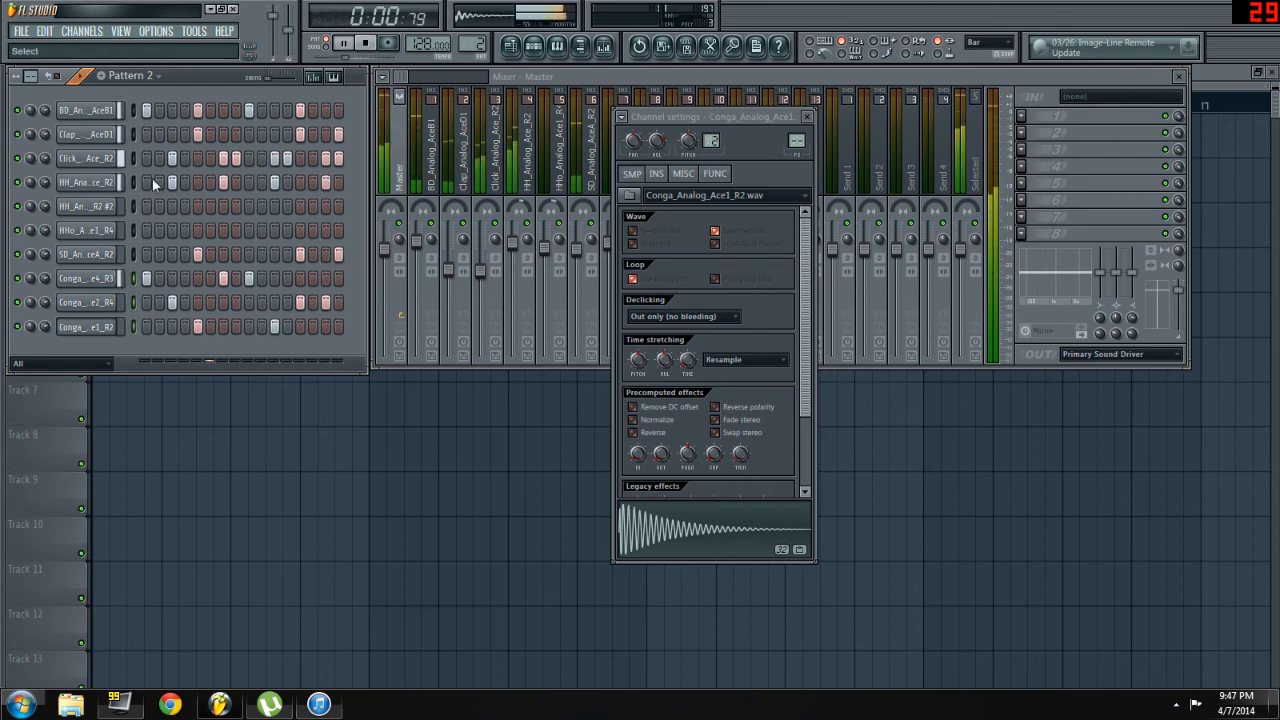
- Link the three conga channels to consecutive mixer tracks starting from Insert 8, and lower the volume of all three tracks
left_click(651, 163)
left_click(655, 89)
mouse_move(722, 150)
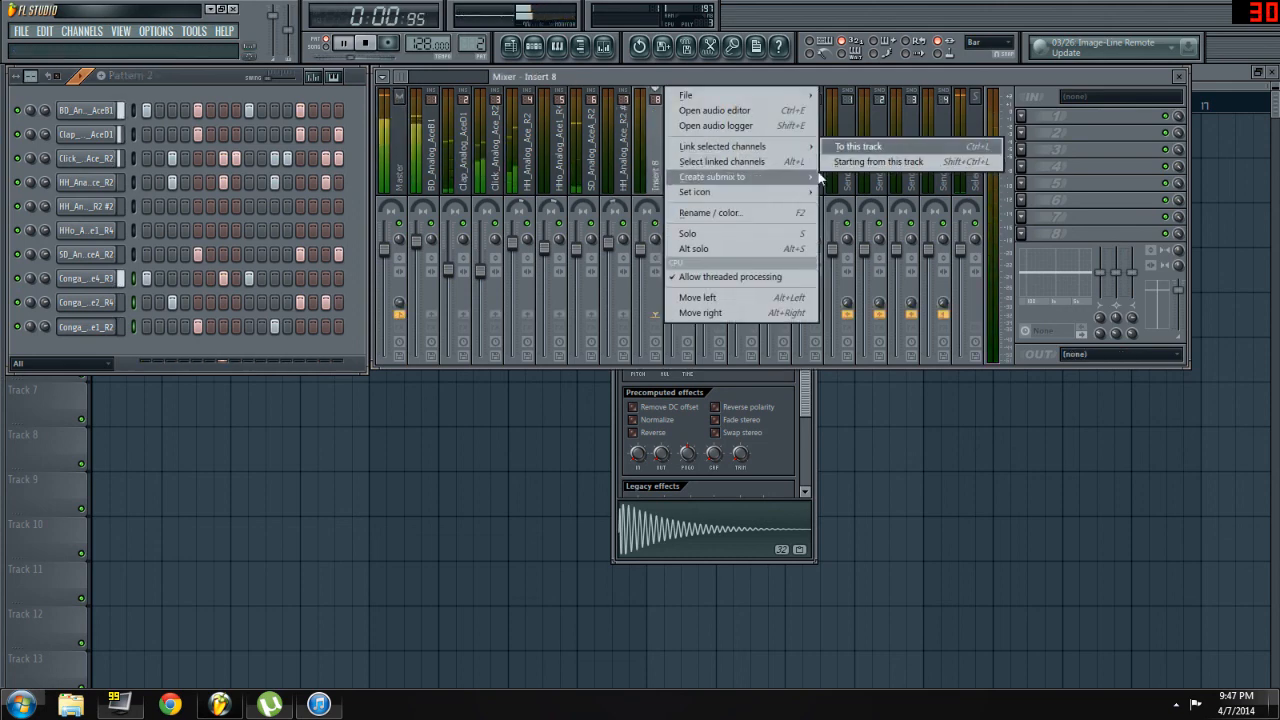
left_click(860, 163)
left_click_drag(640, 251, 704, 270)
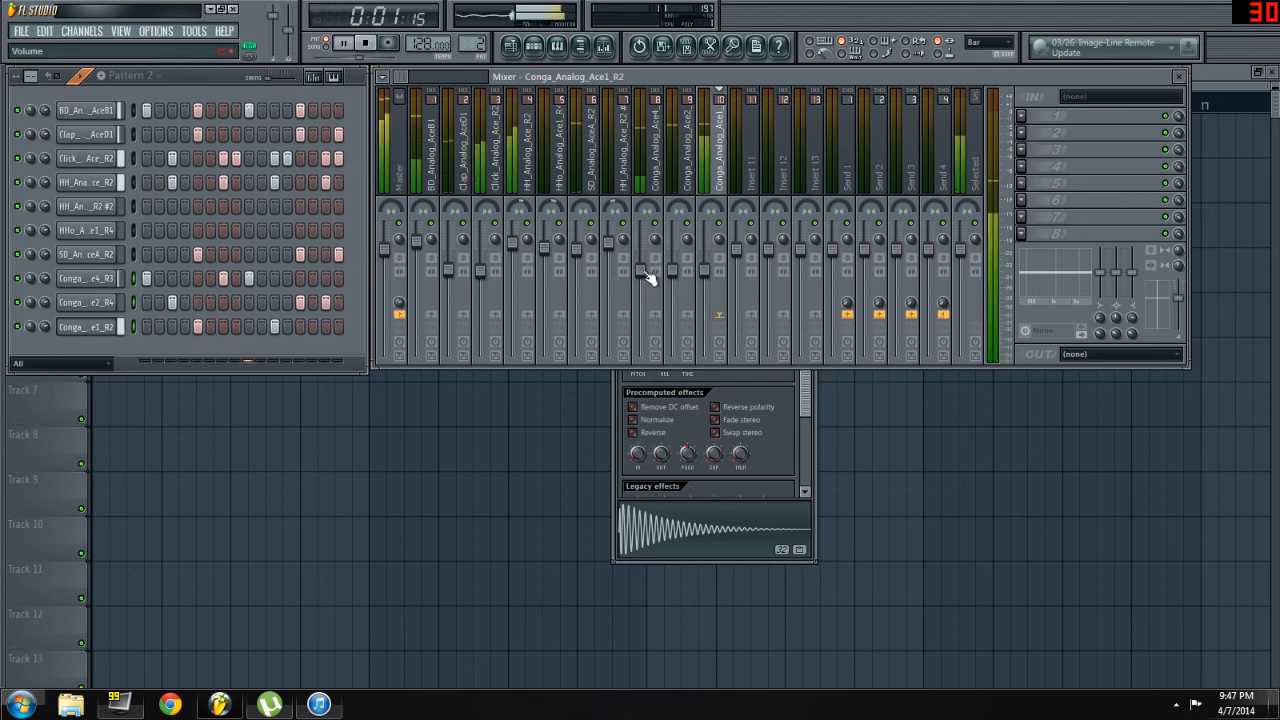
- Add an HH_Analog_Ace_R2 hit on step 15, HH_Analog_Ace_R2 #2 hits on steps 8 and 16, and an HHo_Analog_Ace1_R4 hit on step 11
left_click(205, 80)
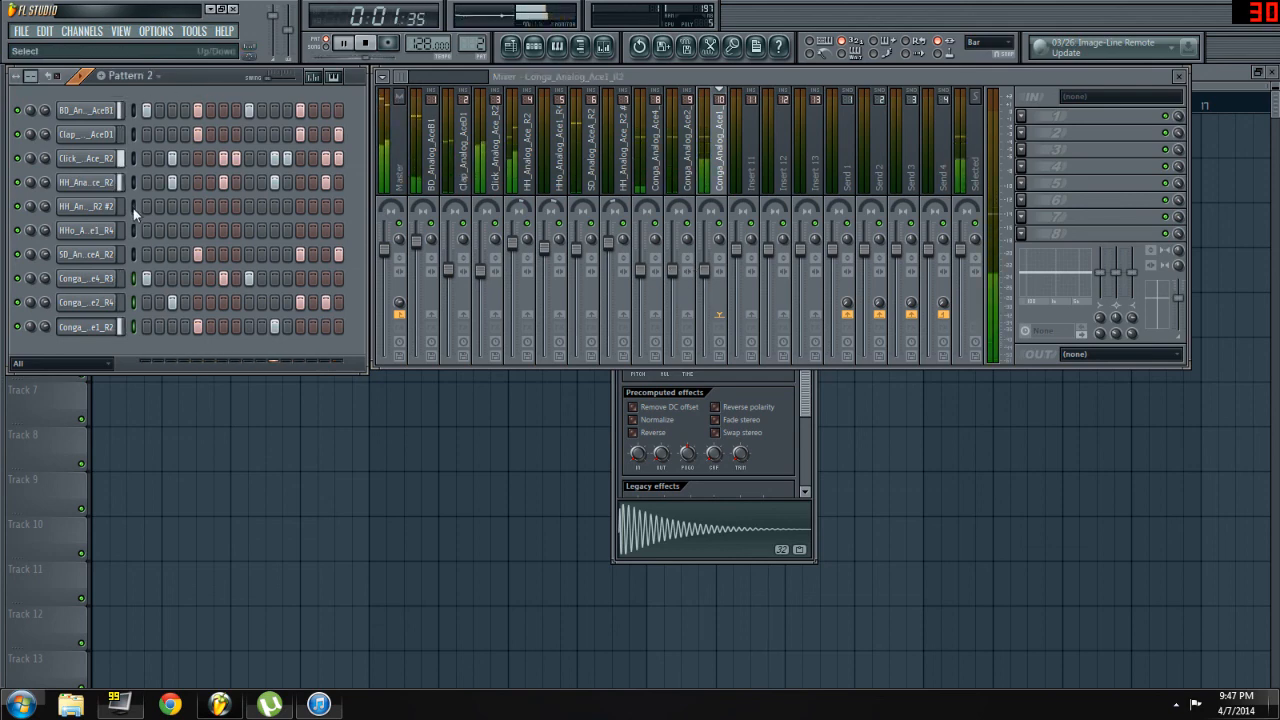
left_click(236, 206)
left_click(341, 208)
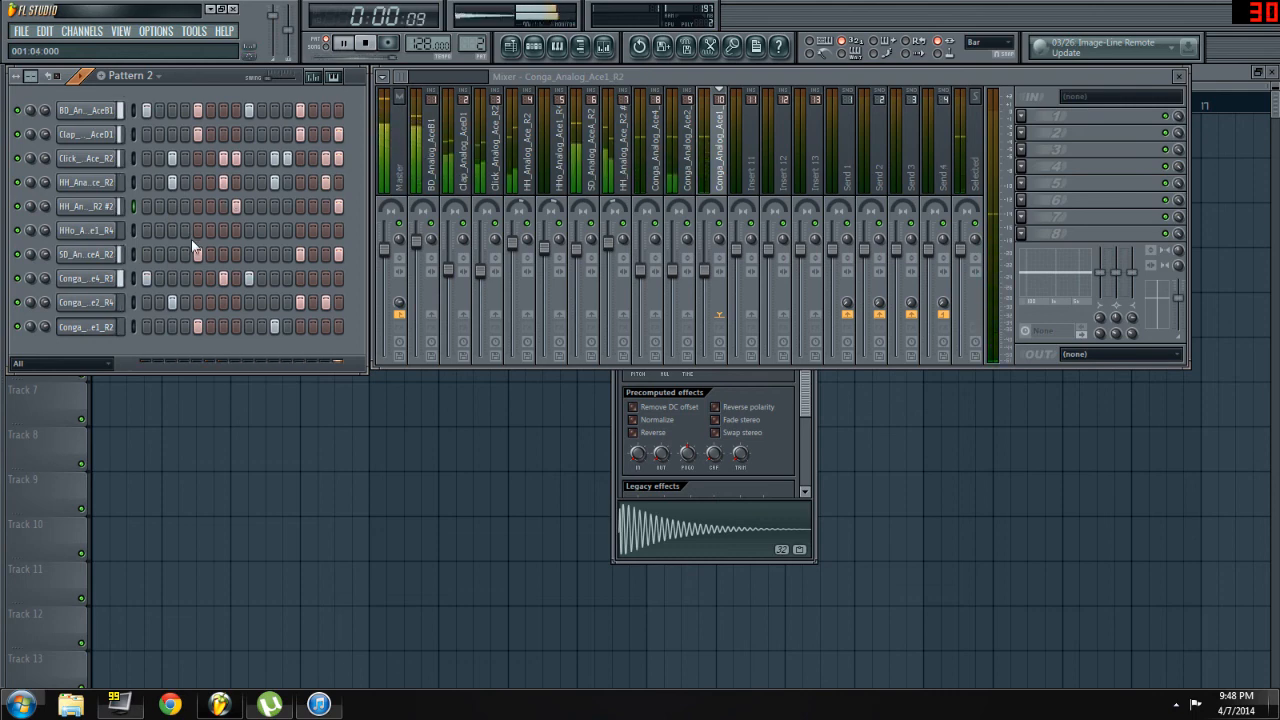
left_click(271, 230)
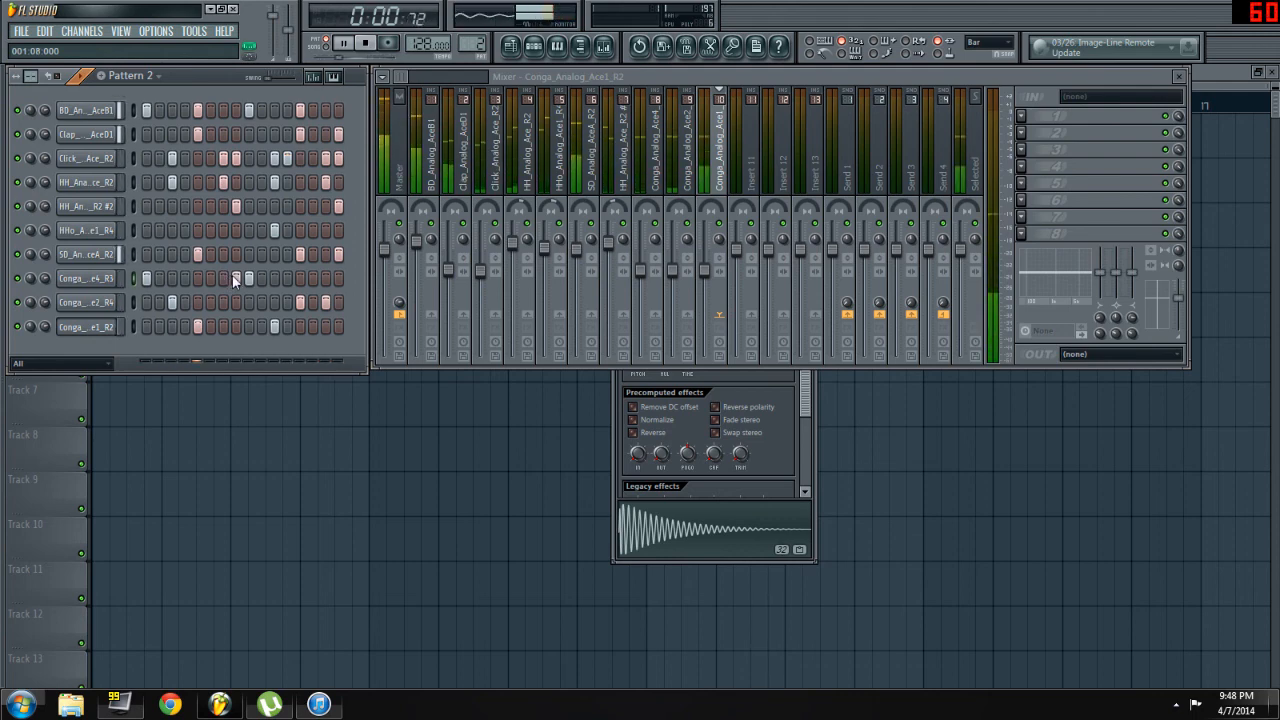
- Move the Conga_Analog_Ace1_R2 hit from step 5 to 7, try its second hit on step 12, return it to 11, and stop playback
left_click(198, 327)
left_click(221, 330)
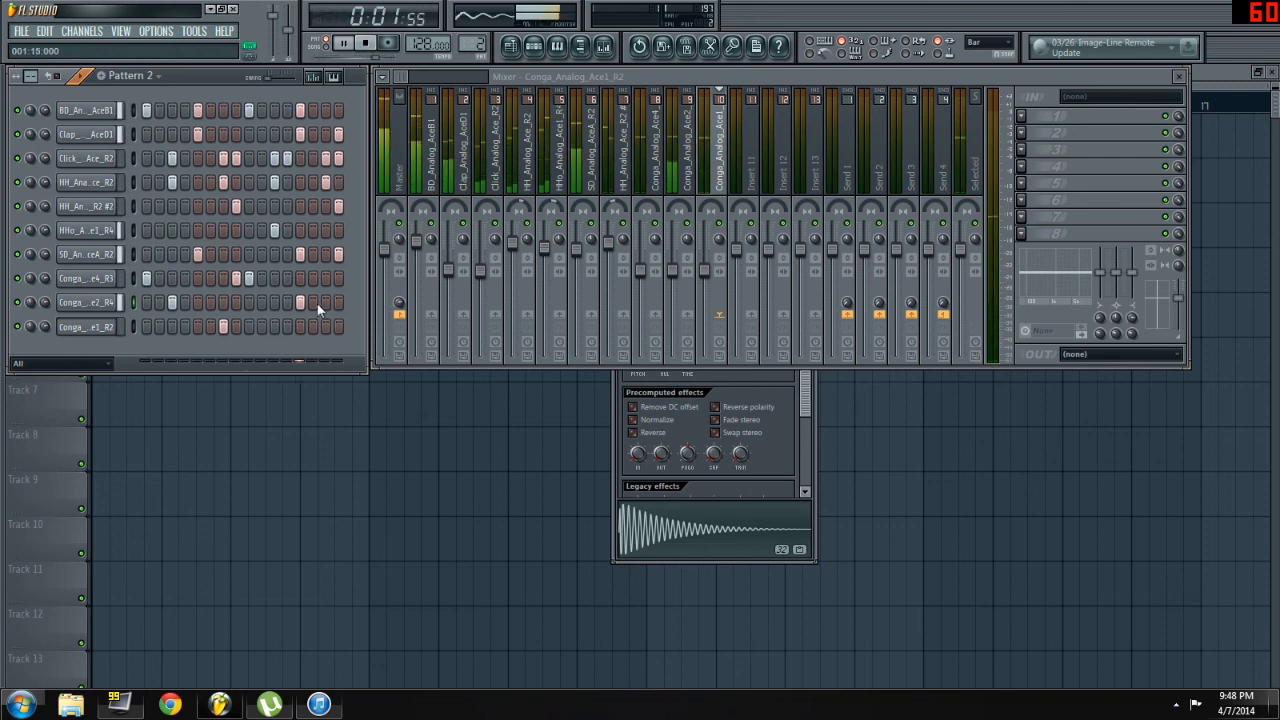
left_click(288, 326)
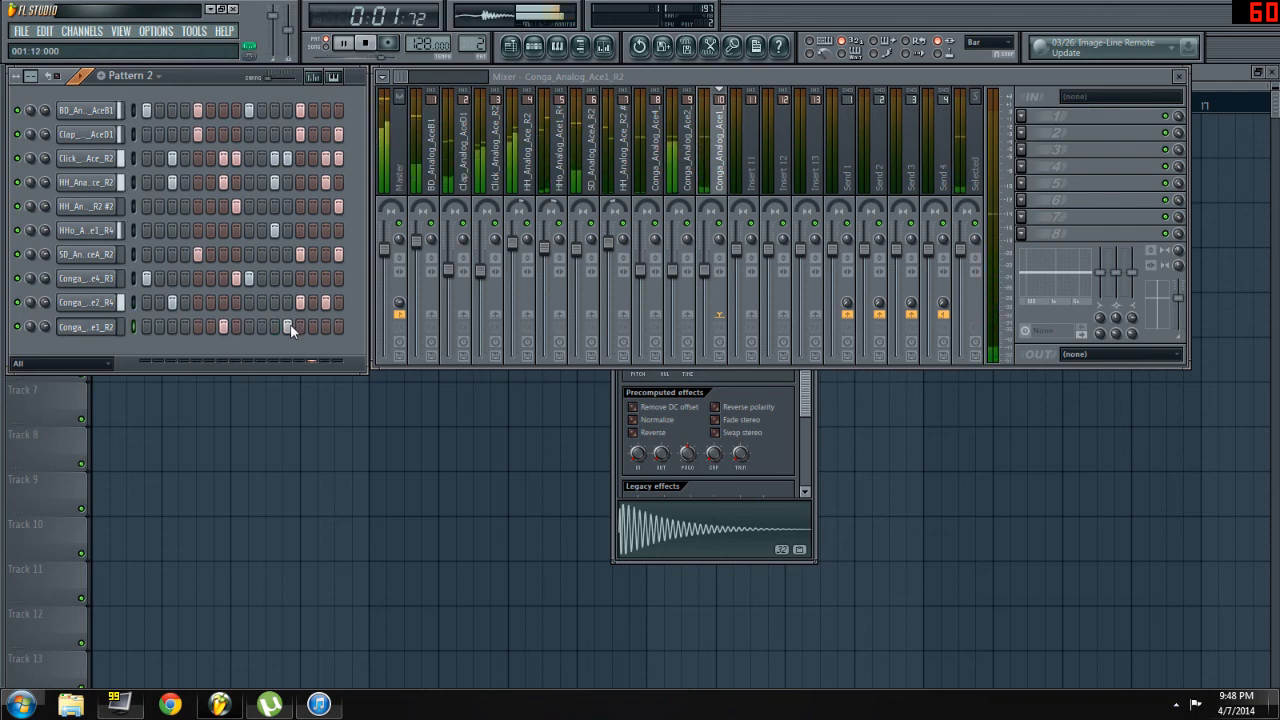
right_click(289, 326)
left_click(278, 326)
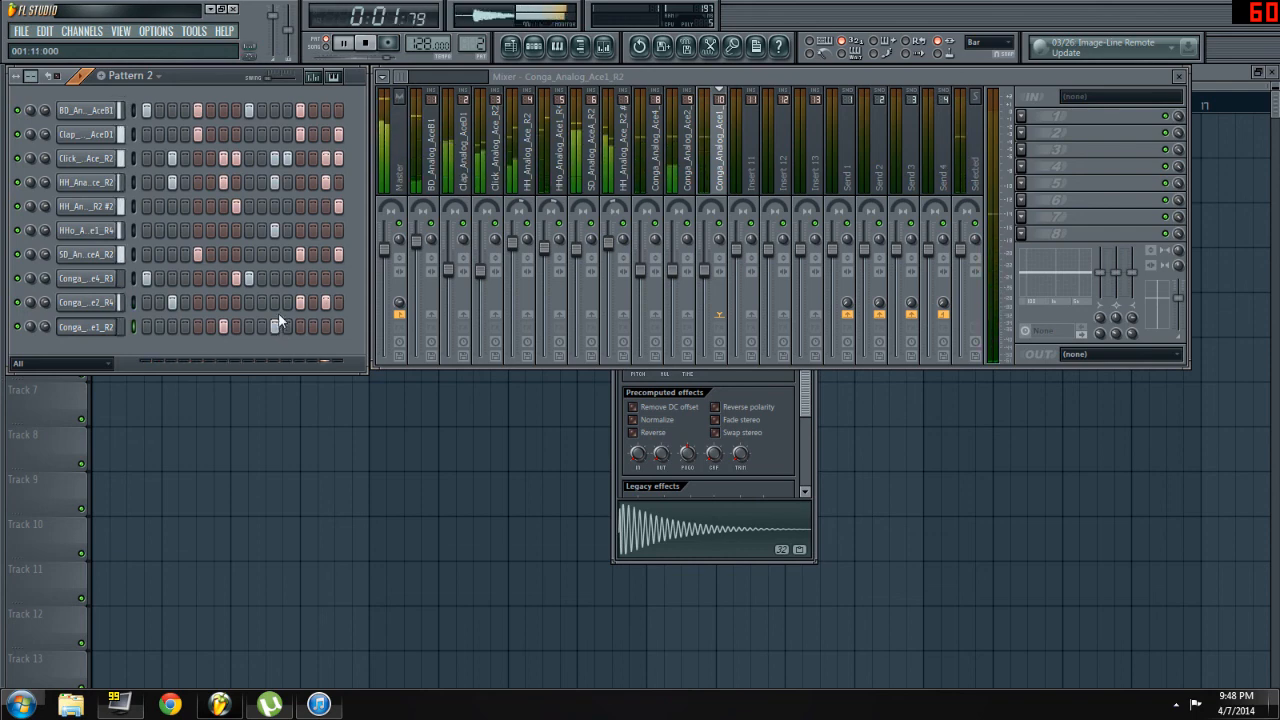
key("space")
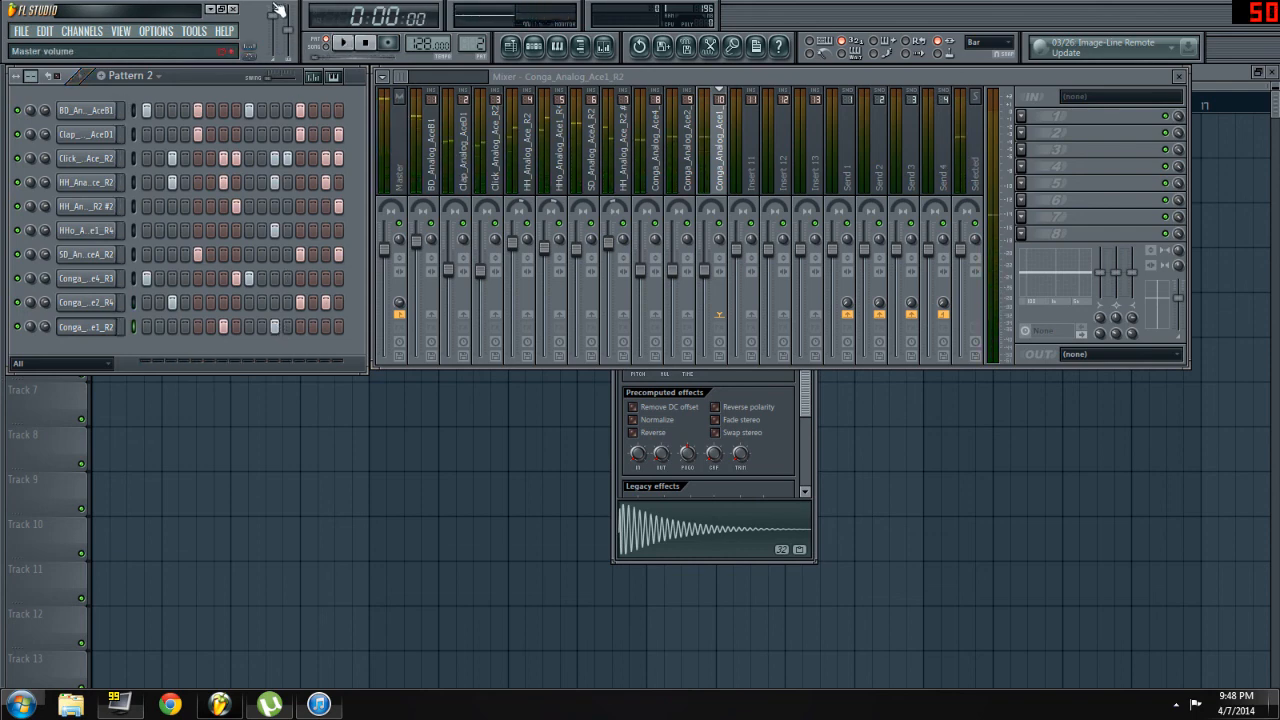
- View Pattern 1 for comparison, switch back to Pattern 2, and play it through before stopping
left_click(138, 86)
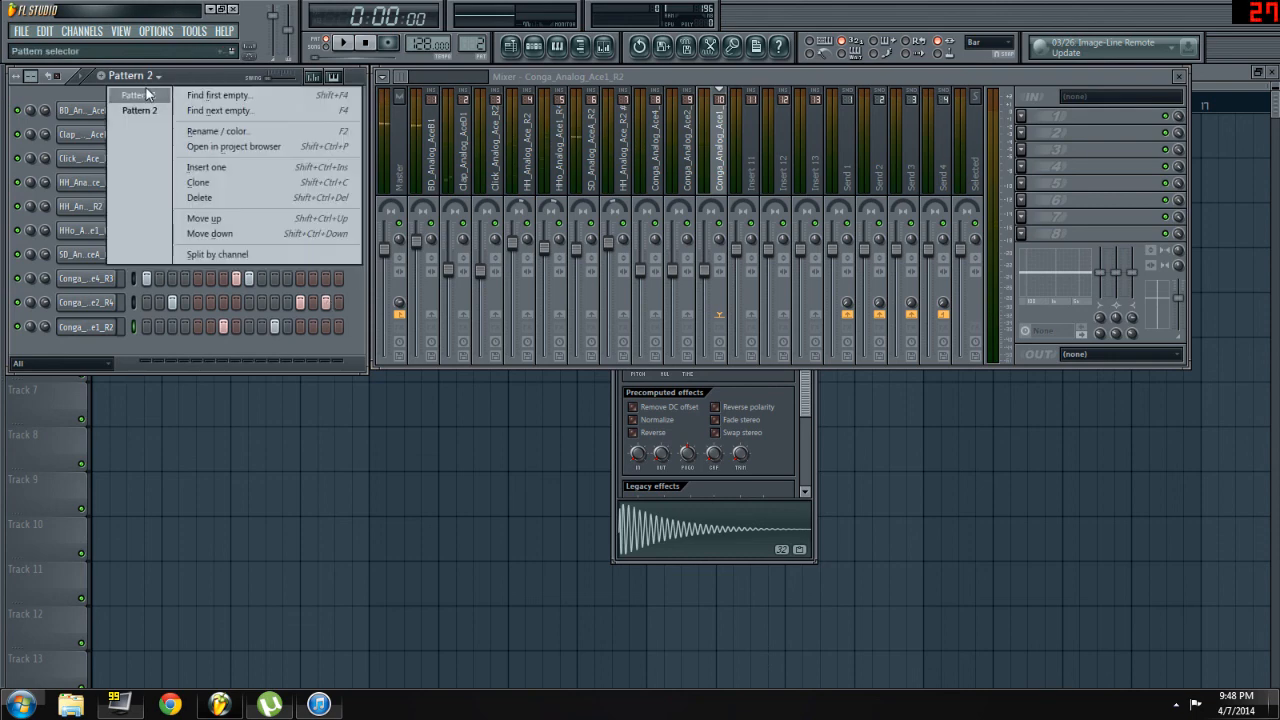
left_click(135, 107)
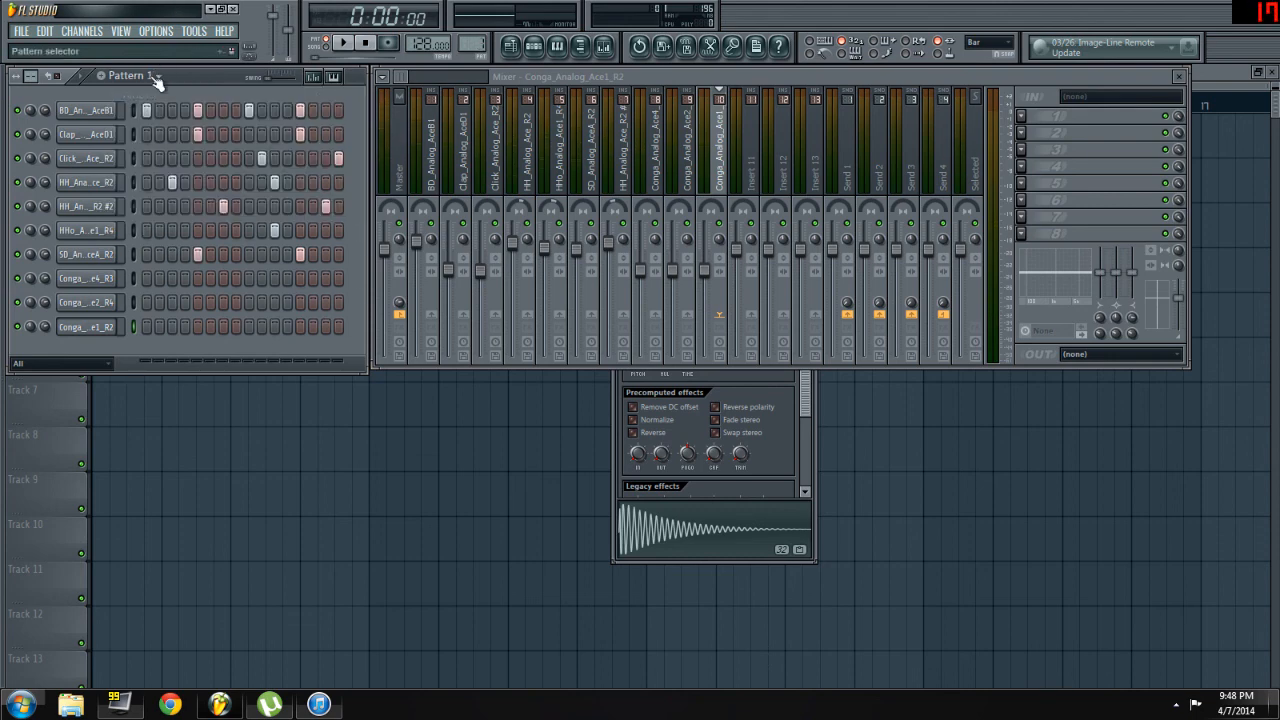
scroll(157, 82, "down", 1)
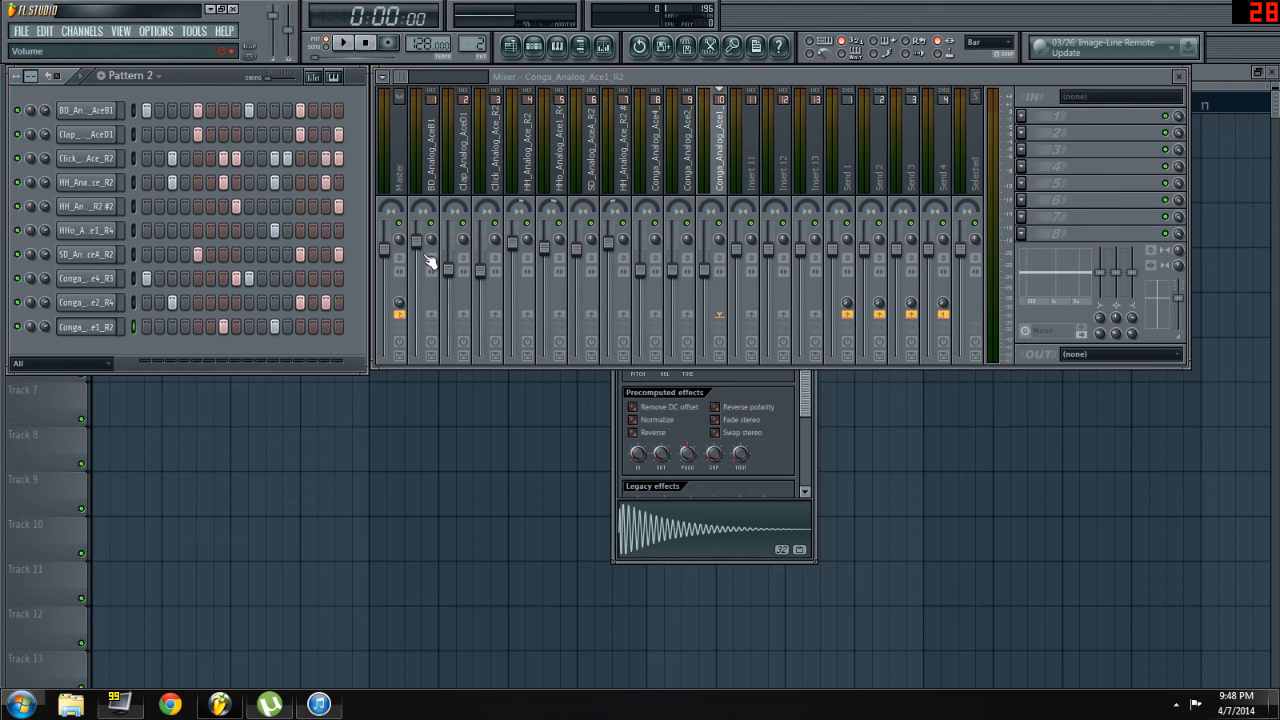
key("space")
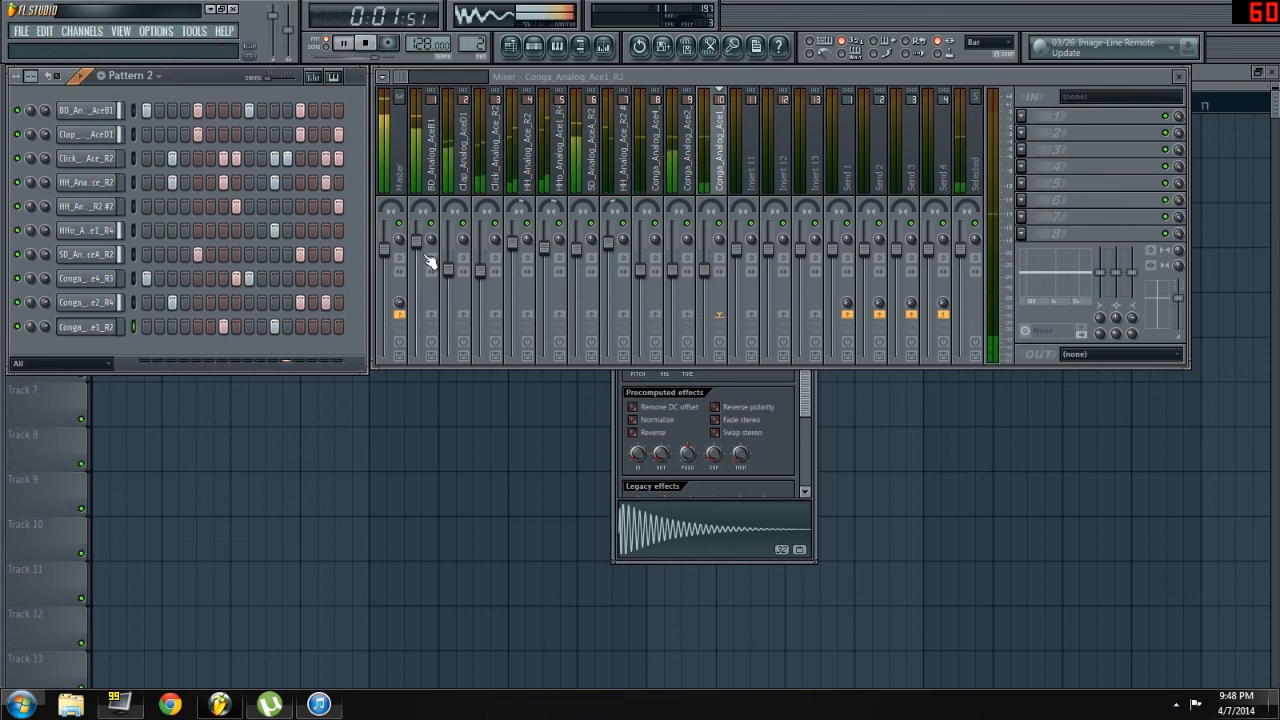
key("space")
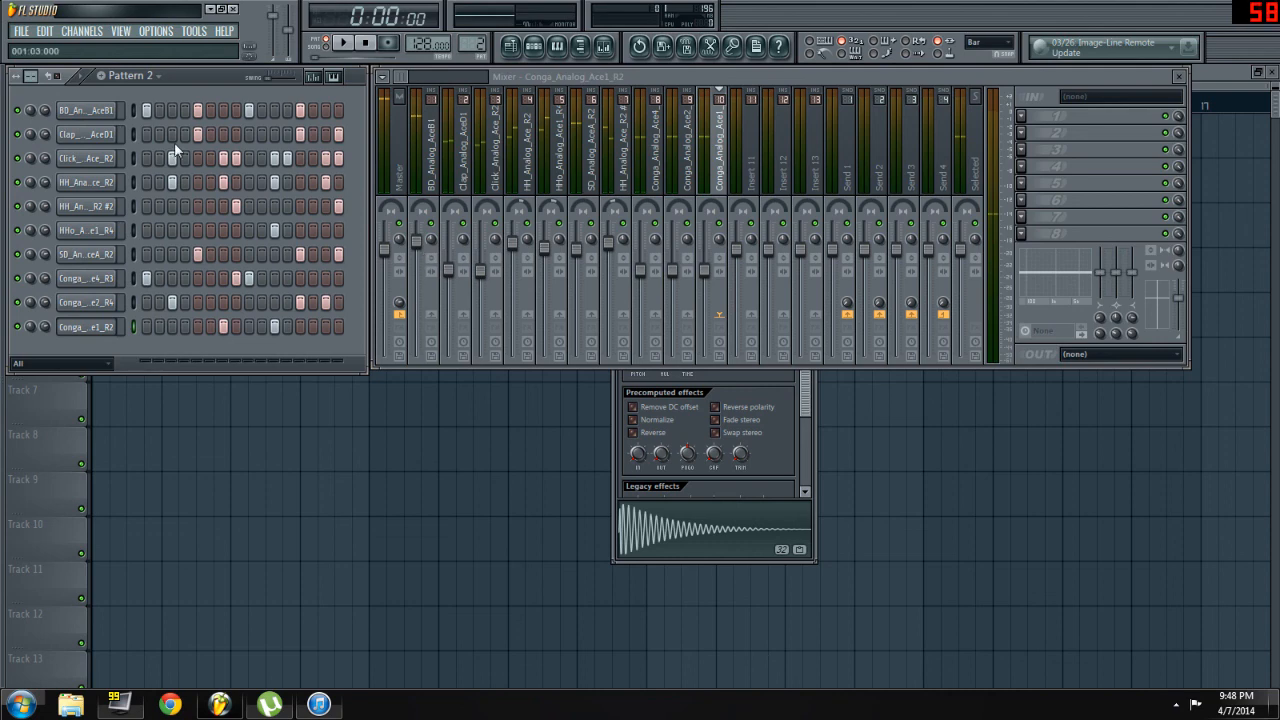